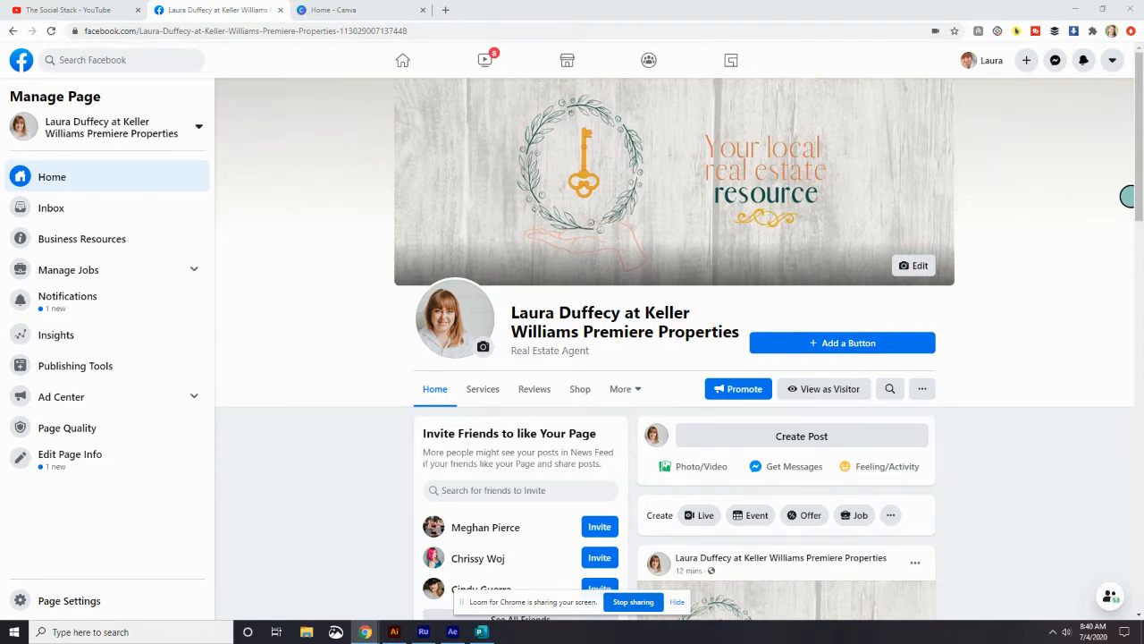
# Switch to Canva, open the "Your local real estate resource" design and delete its third page with The Social Stack logo.
pyautogui.click(387, 11)
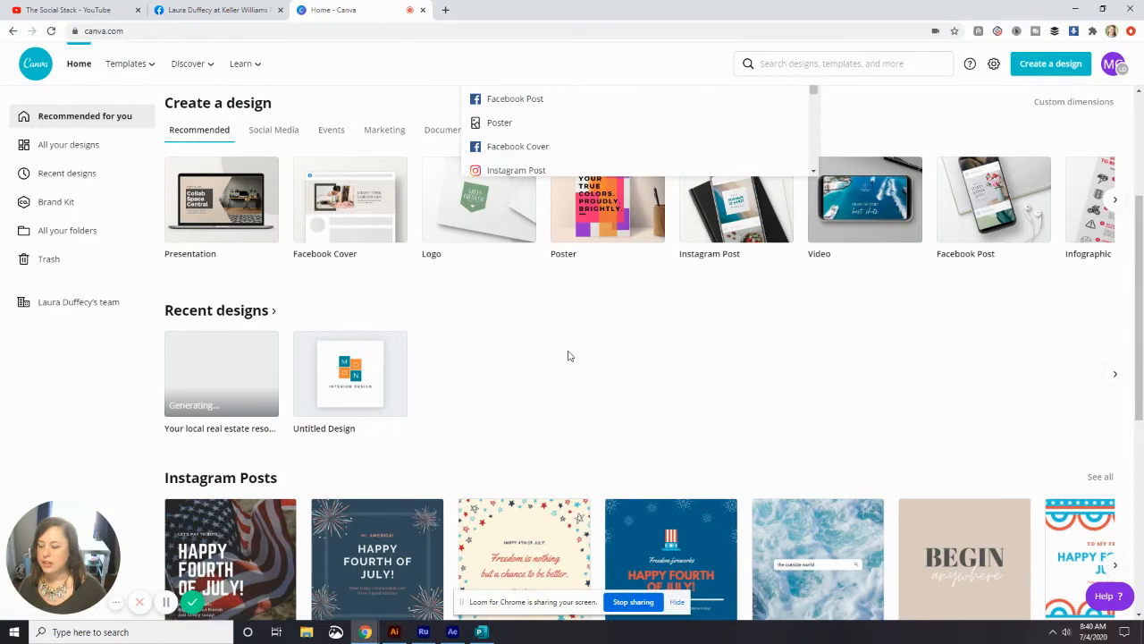
pyautogui.click(230, 380)
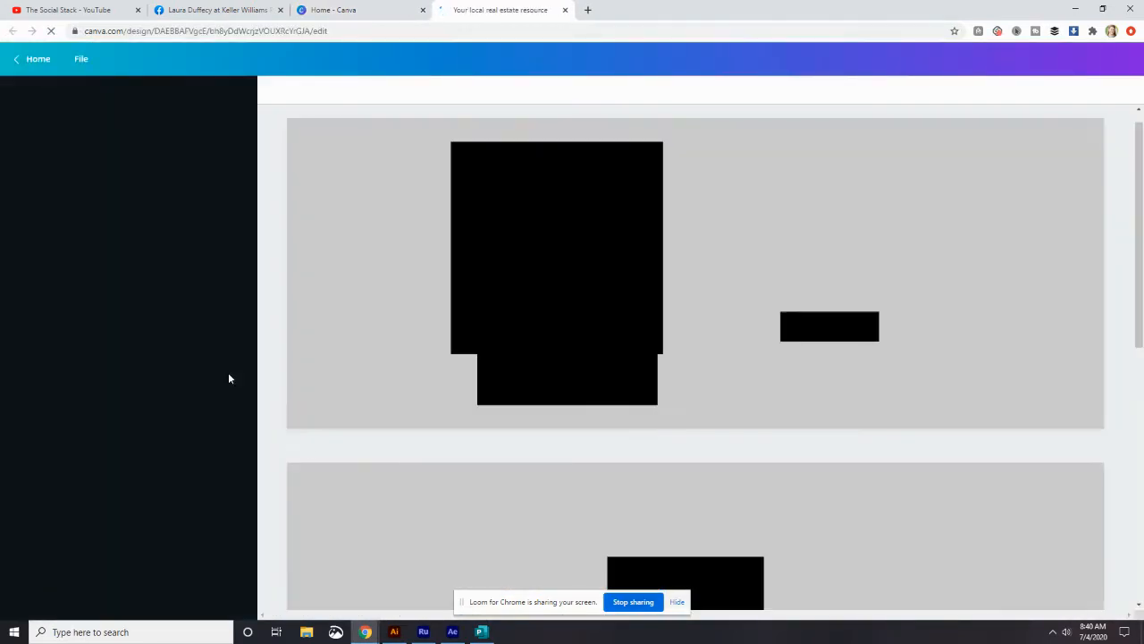
pyautogui.scroll(-5, 764, 301)
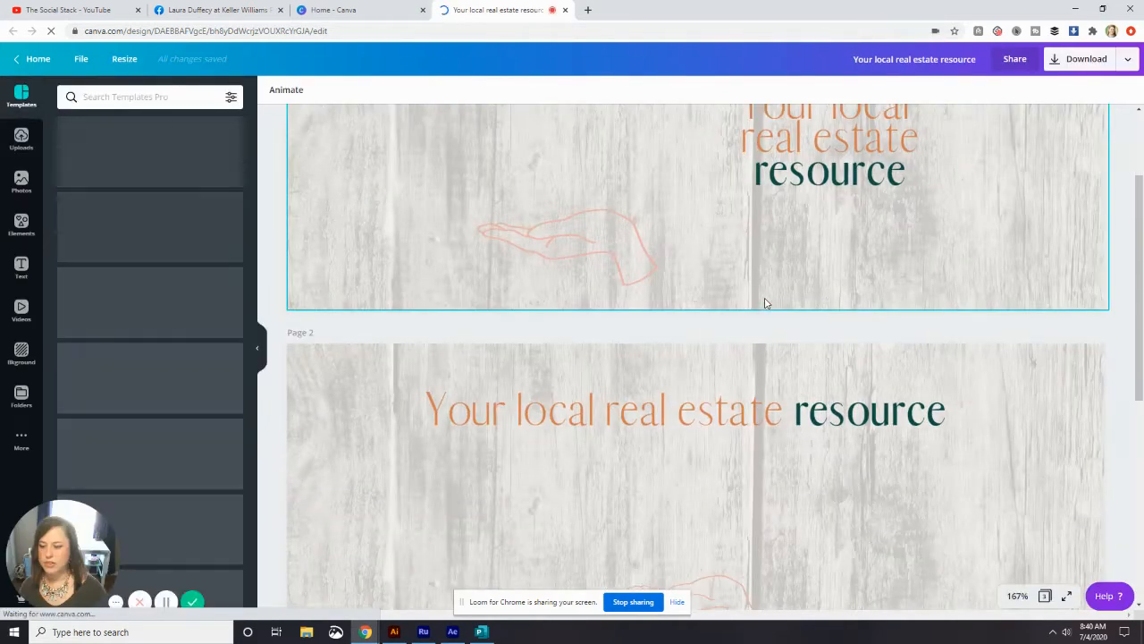
pyautogui.scroll(-3, 765, 305)
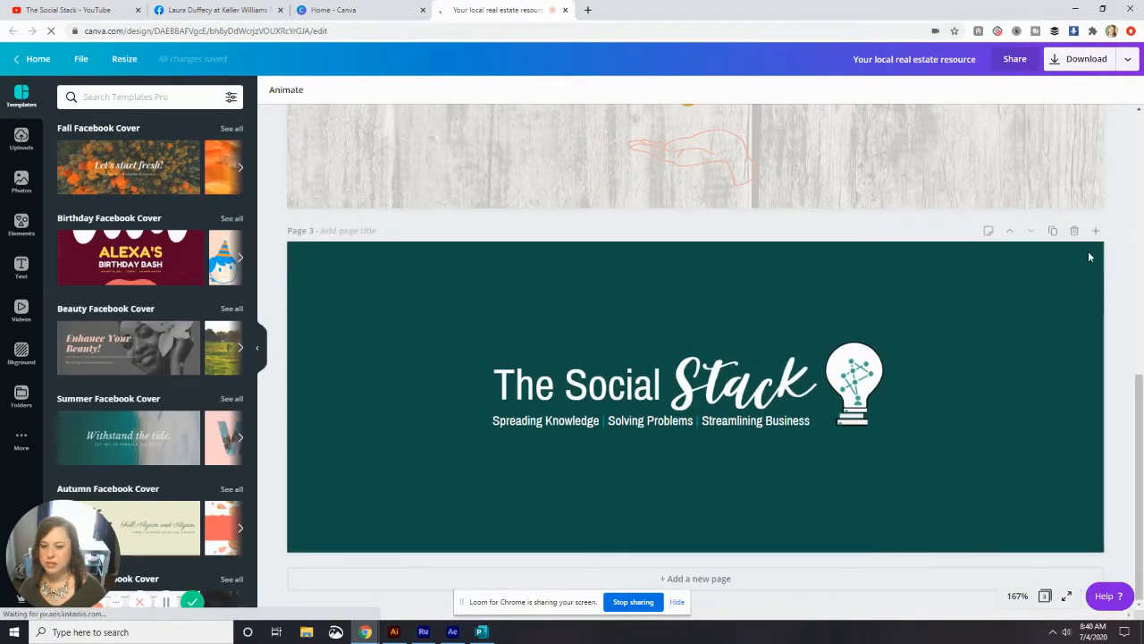
pyautogui.click(1076, 231)
pyautogui.scroll(3, 883, 353)
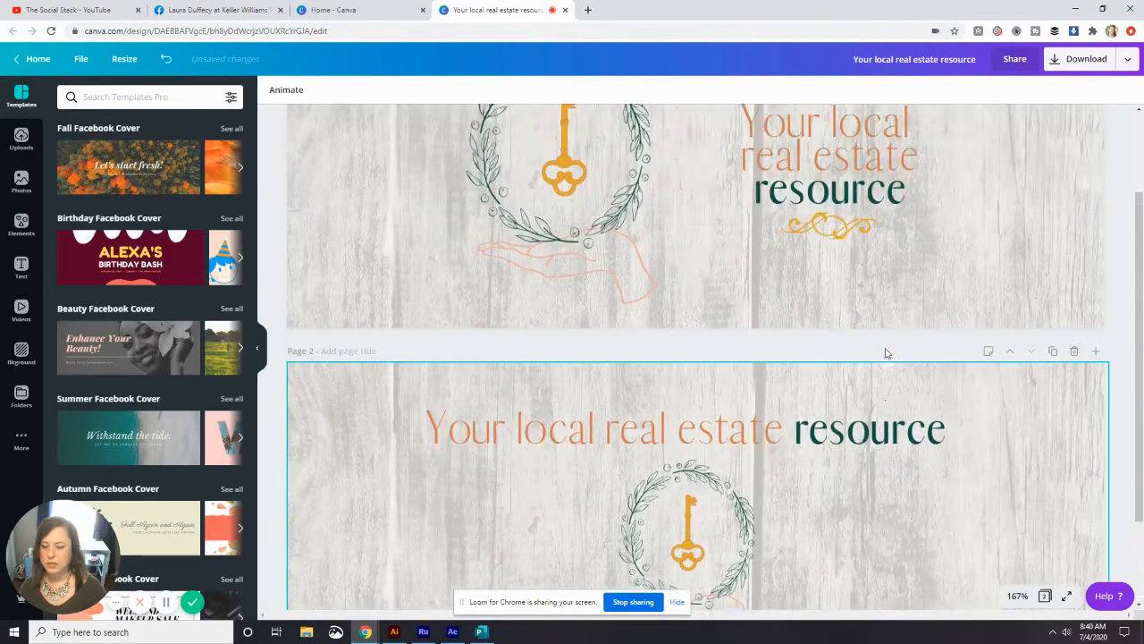
pyautogui.scroll(-3, 885, 353)
pyautogui.scroll(3, 885, 353)
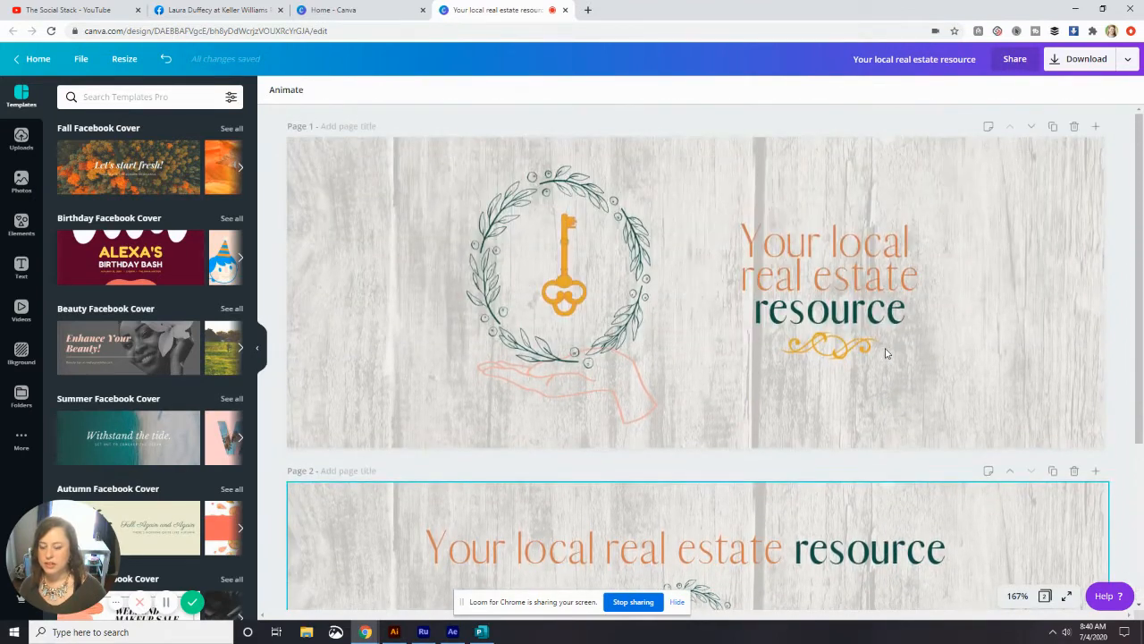
pyautogui.scroll(-2, 710, 408)
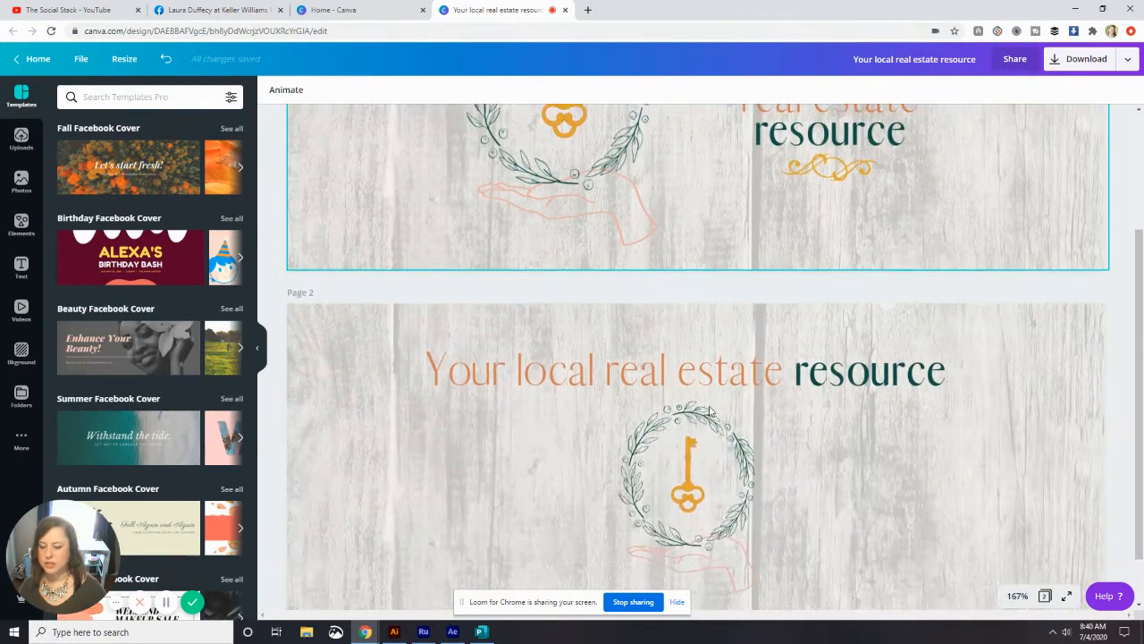
# Return to the Canva home page, search the design types for "facebook" and create a new blank Facebook Cover design.
pyautogui.click(45, 62)
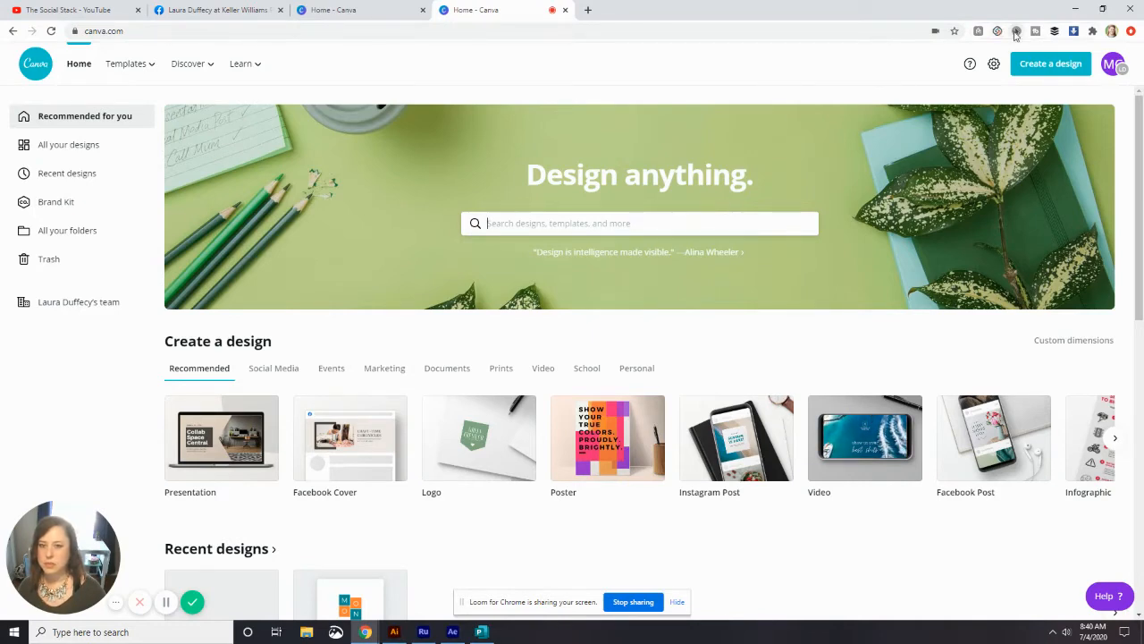
pyautogui.click(1040, 65)
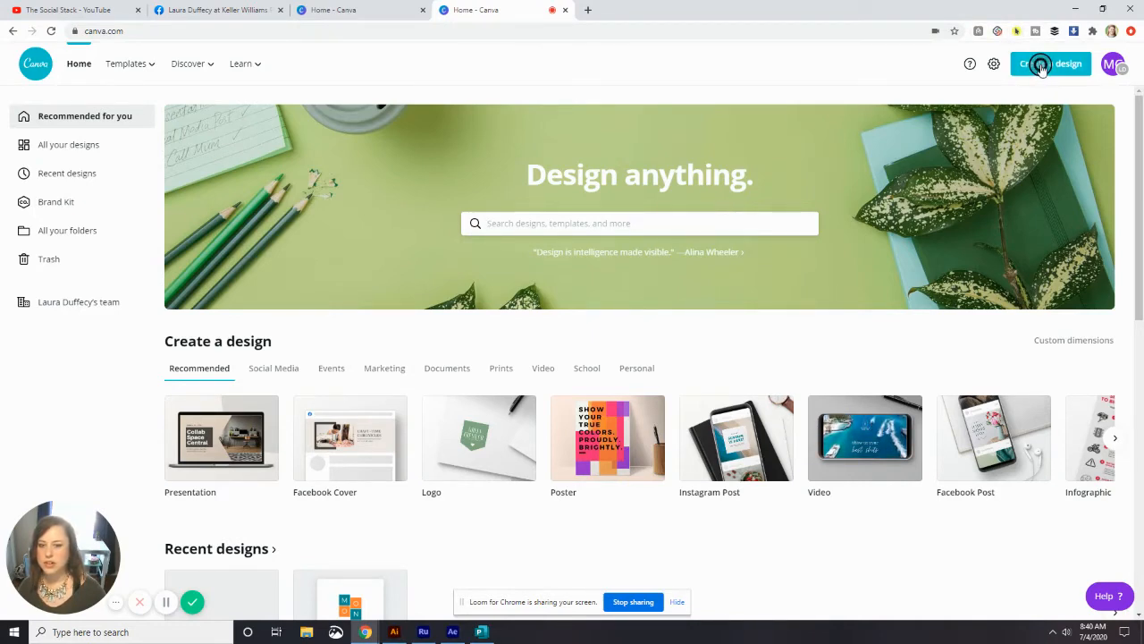
pyautogui.scroll(-4, 956, 170)
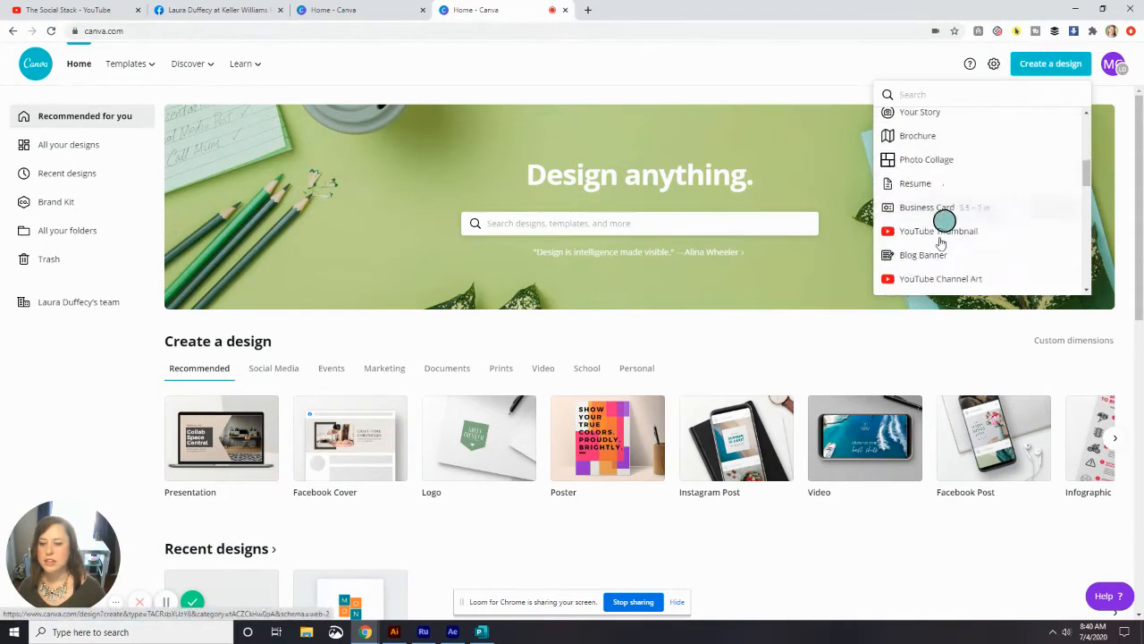
pyautogui.scroll(-2, 930, 272)
pyautogui.scroll(6, 930, 268)
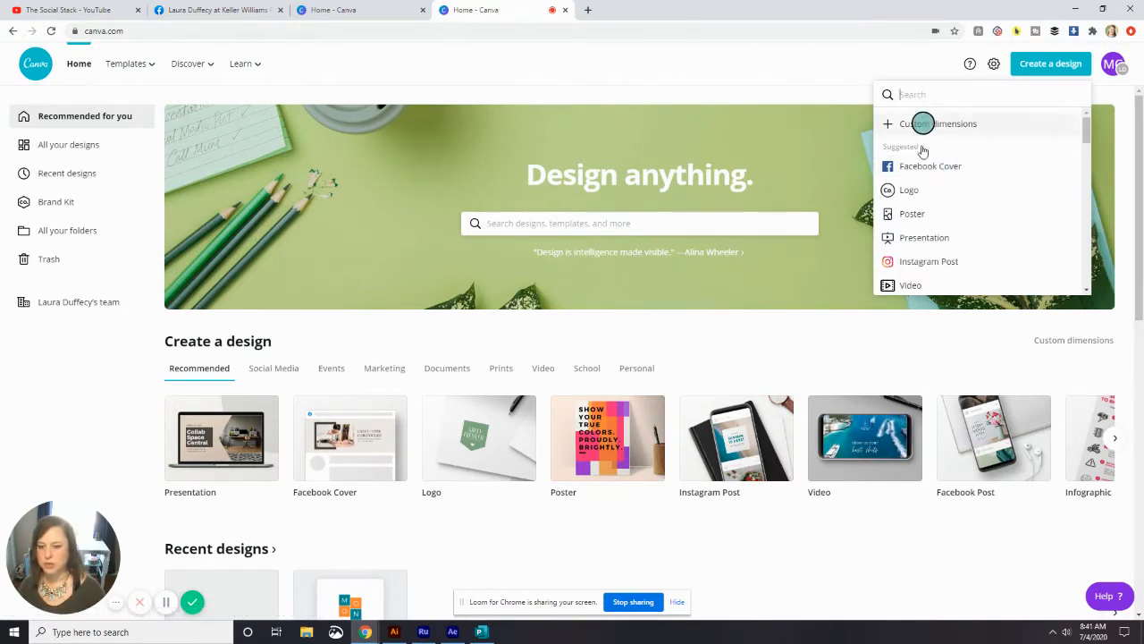
pyautogui.click(921, 94)
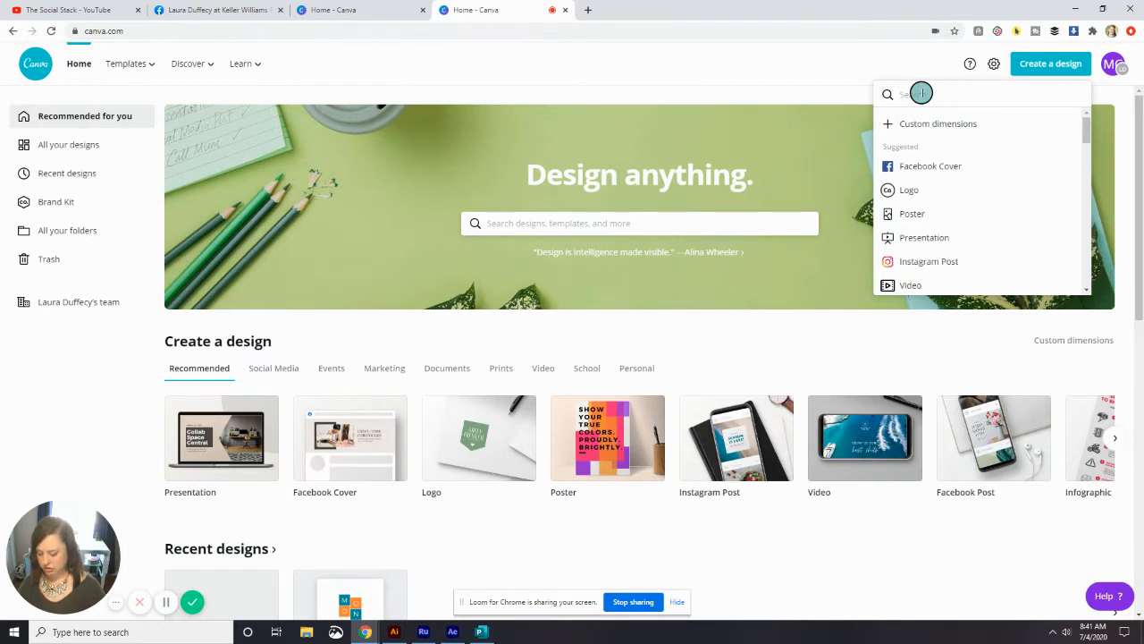
pyautogui.write('facebook')
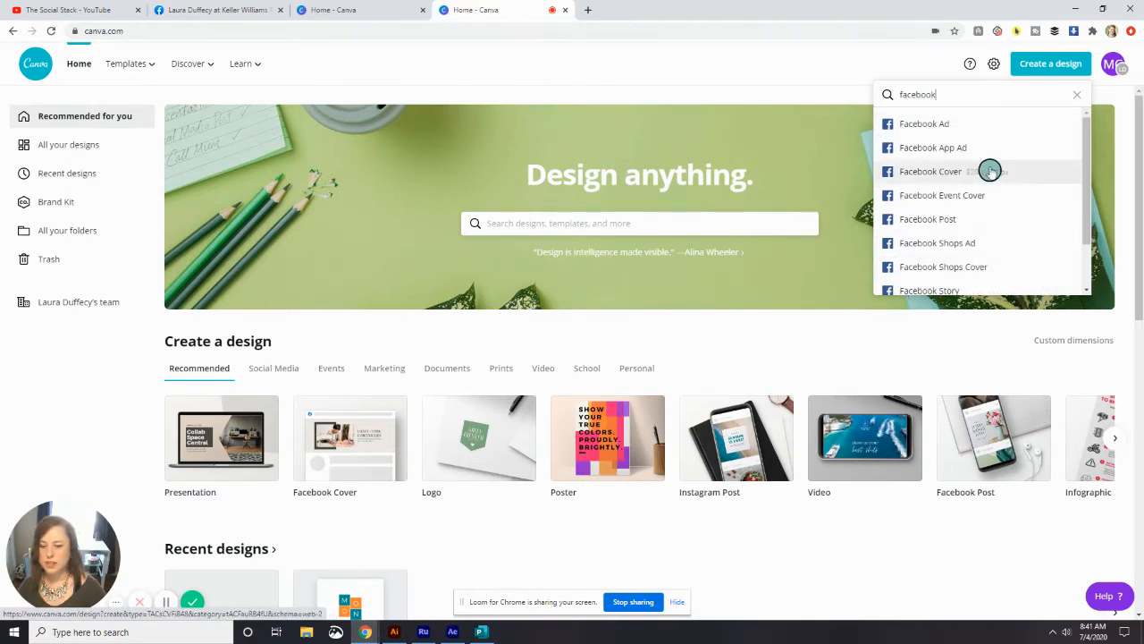
pyautogui.click(920, 171)
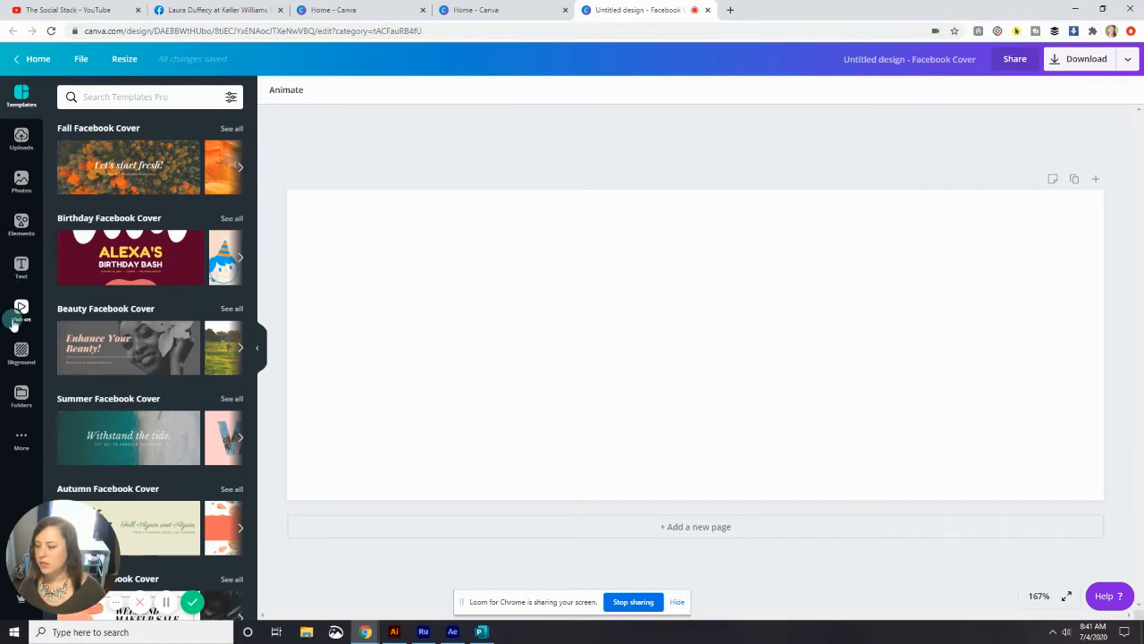
# Search the background library for "wood" and browse the available textures.
pyautogui.click(22, 350)
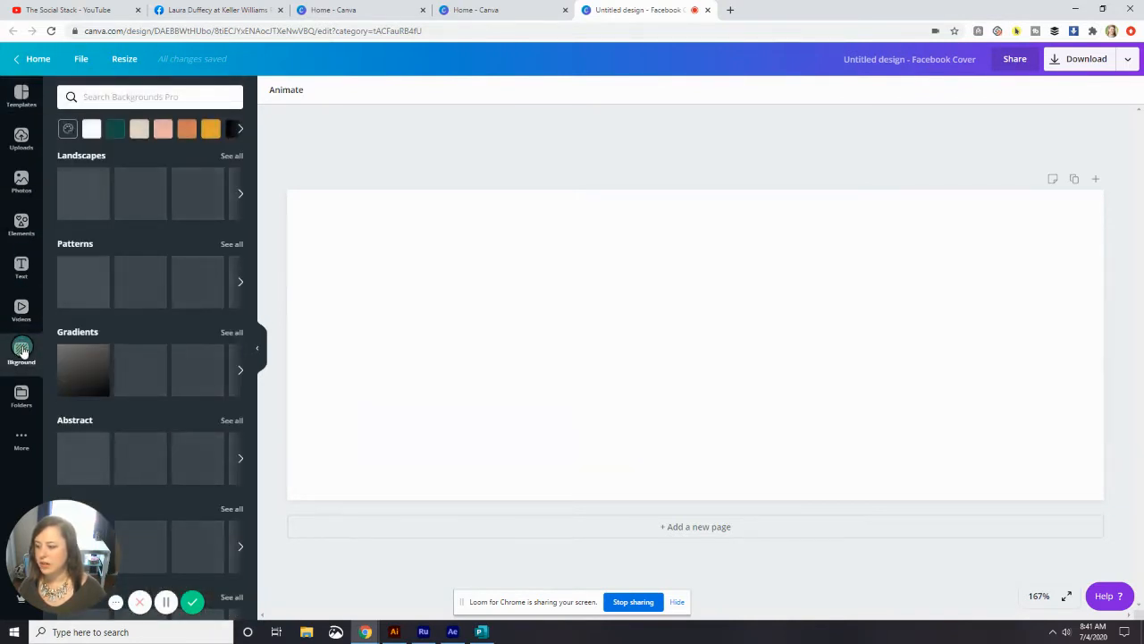
pyautogui.click(159, 96)
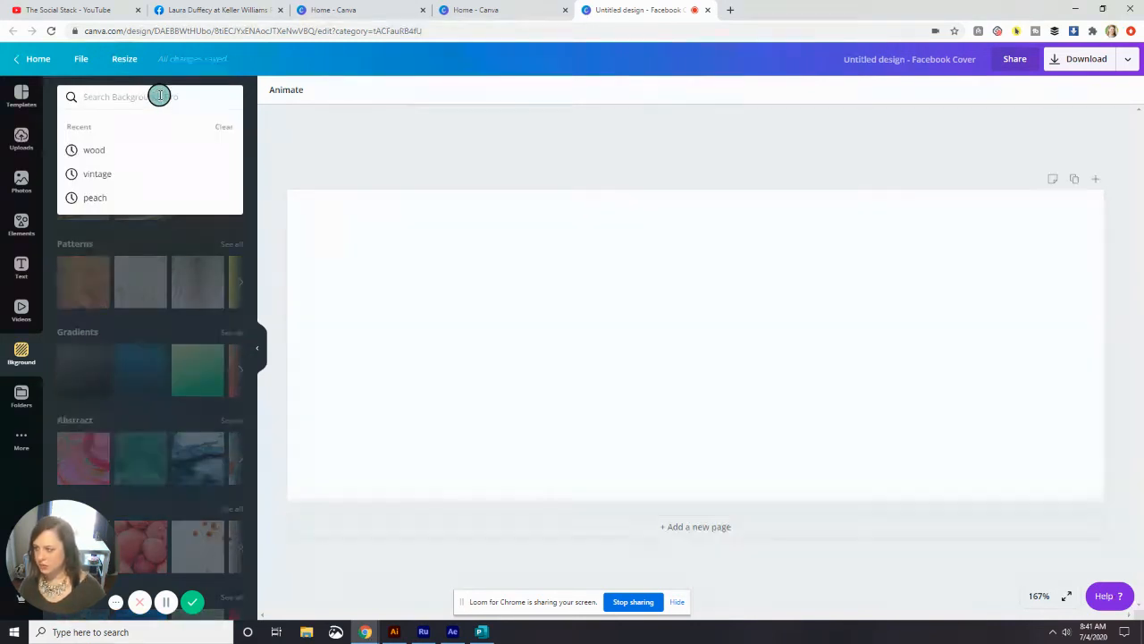
pyautogui.write('wood')
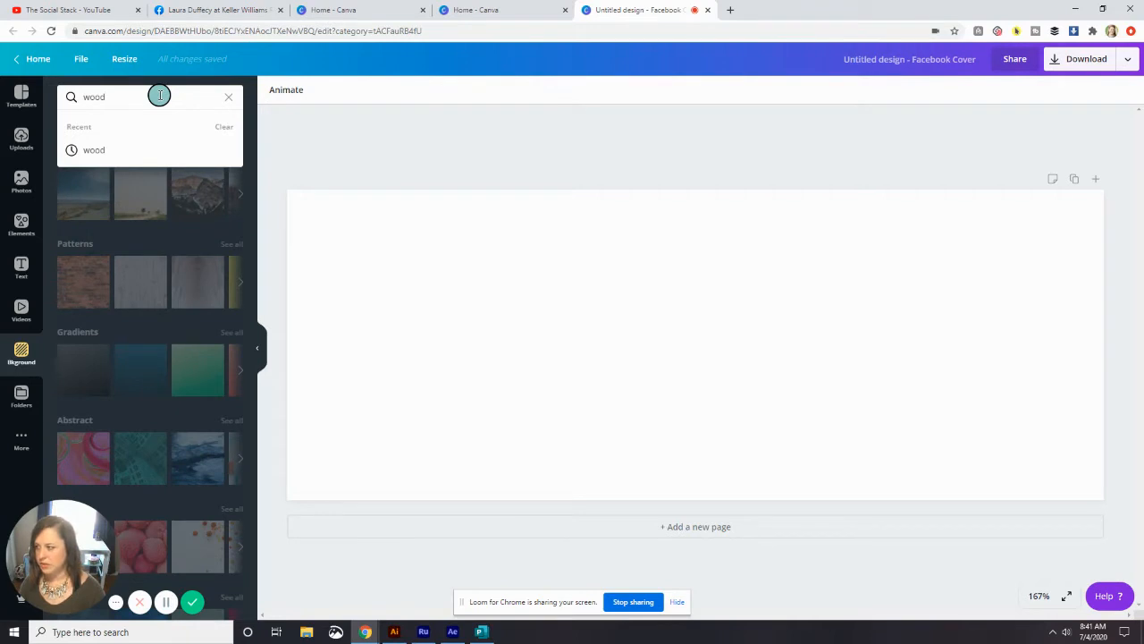
pyautogui.press('Return')
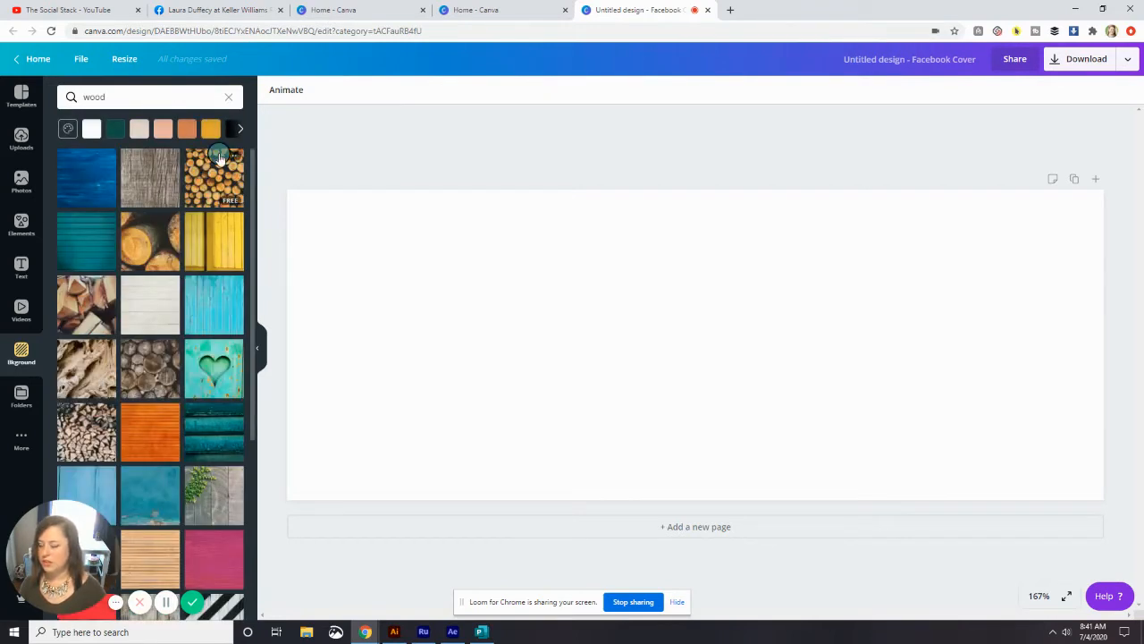
pyautogui.scroll(-4, 125, 265)
pyautogui.scroll(1, 125, 265)
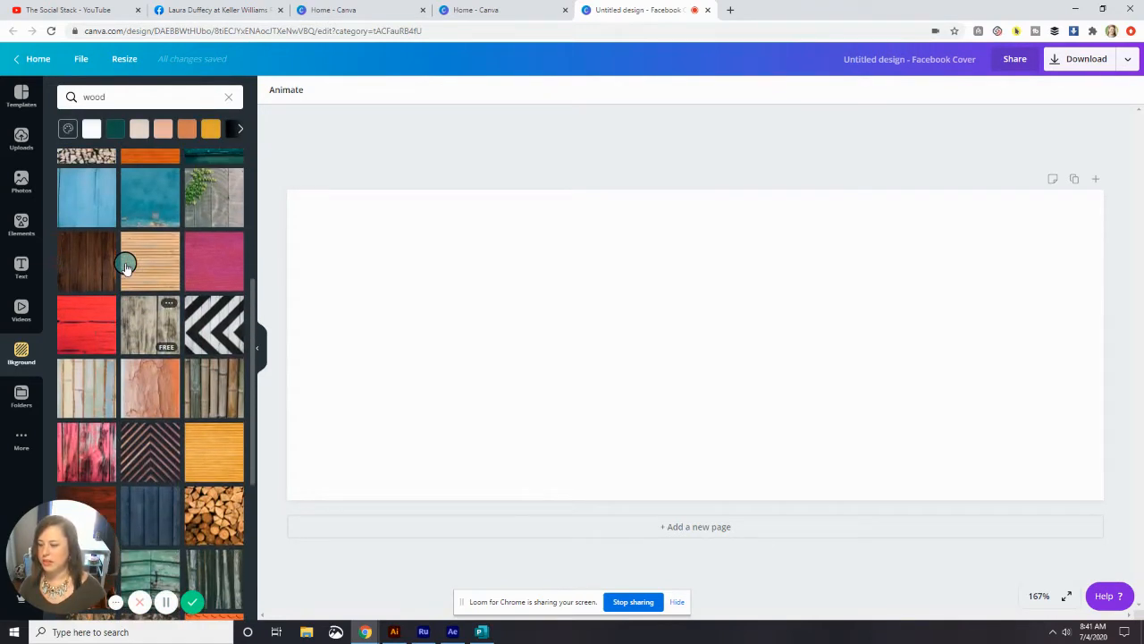
pyautogui.scroll(4, 125, 265)
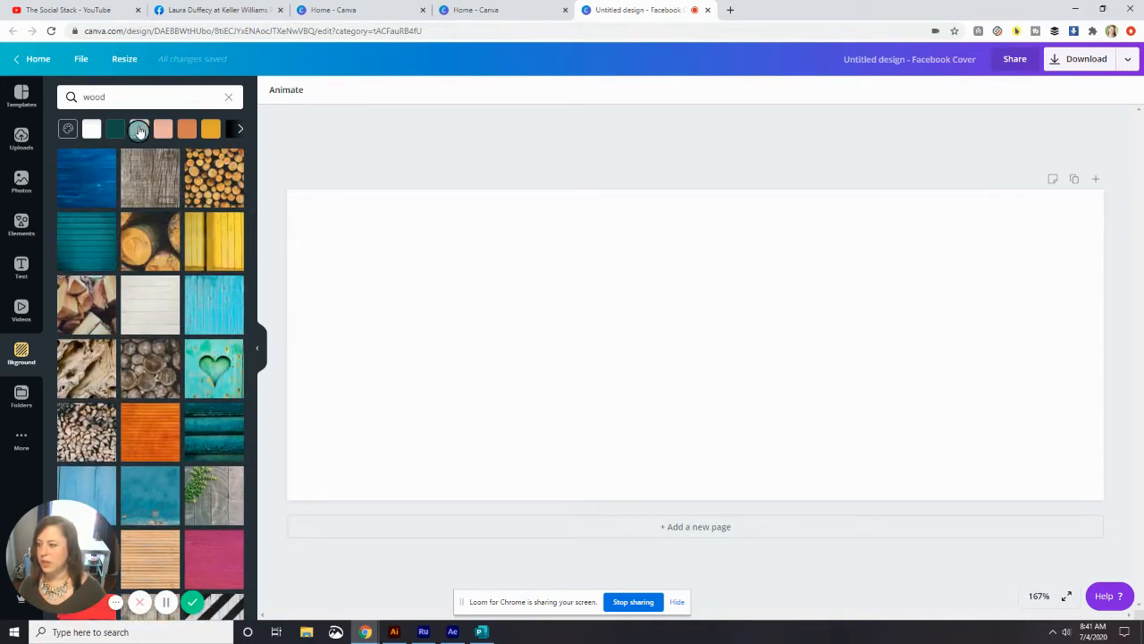
# Search the background library for "brick" and for "door" to compare the available options.
pyautogui.click(123, 95)
pyautogui.doubleClick(123, 93)
pyautogui.write('brick')
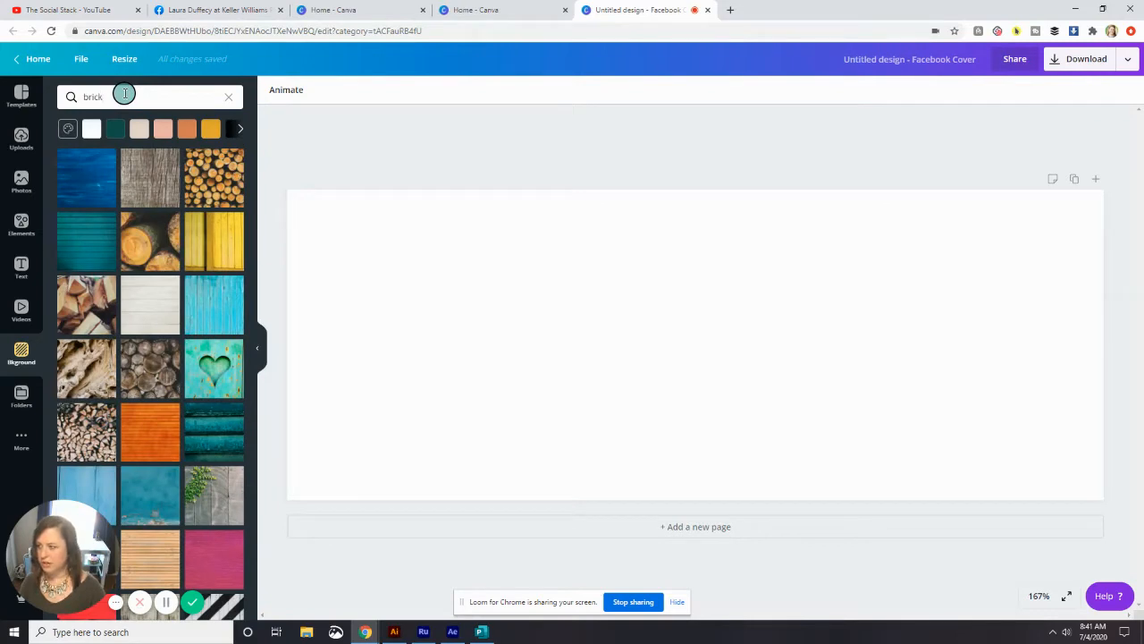
pyautogui.press('Return')
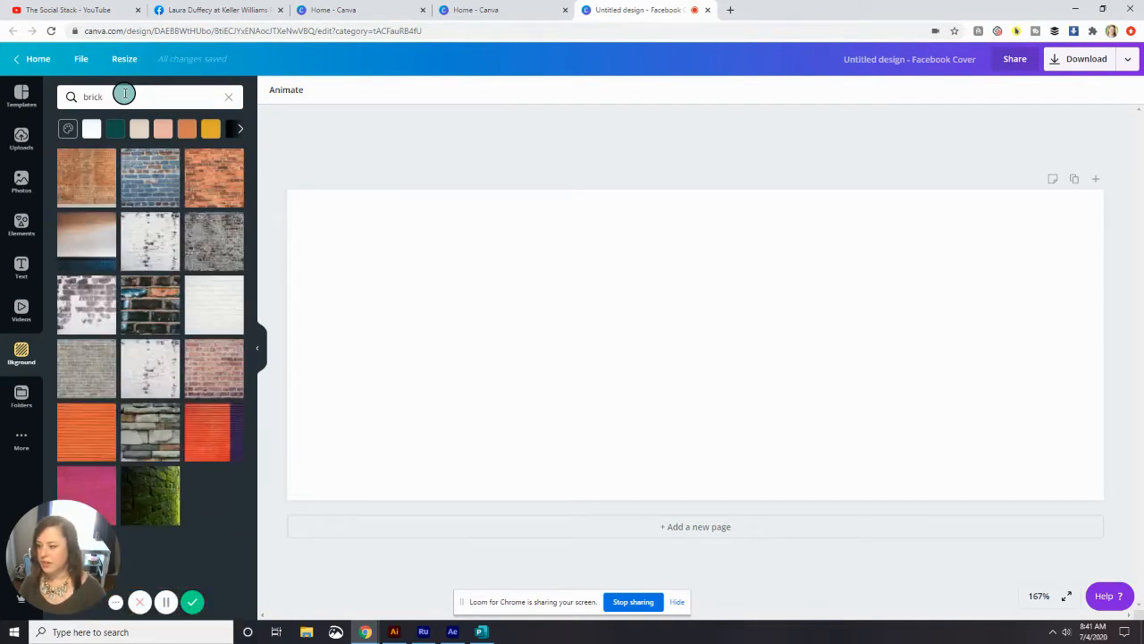
pyautogui.doubleClick(124, 93)
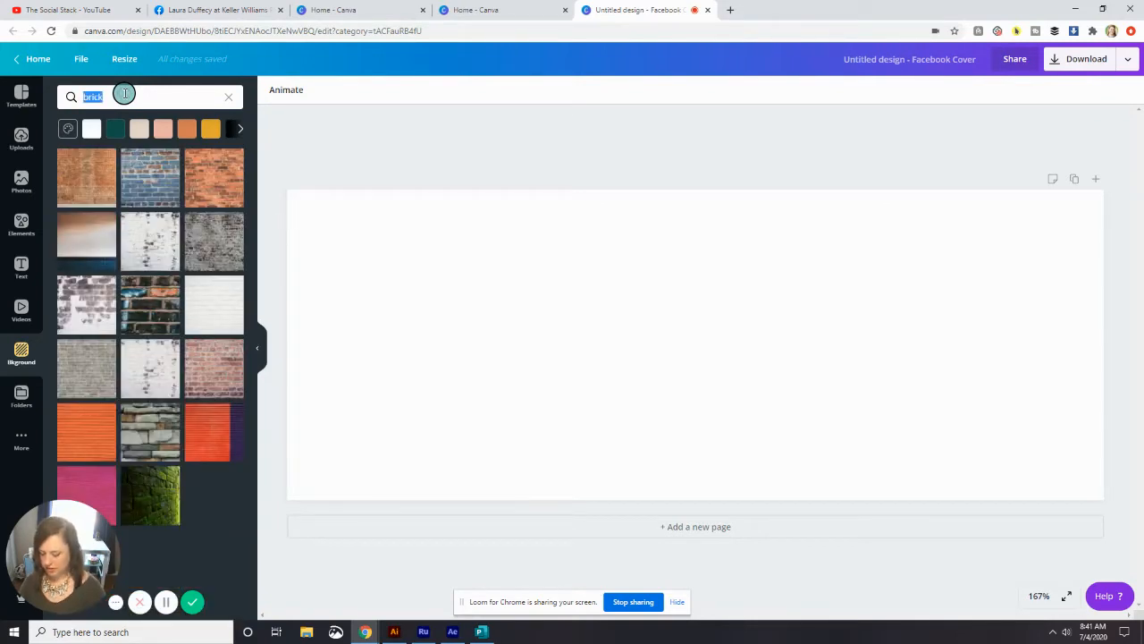
pyautogui.write('door')
pyautogui.press('Return')
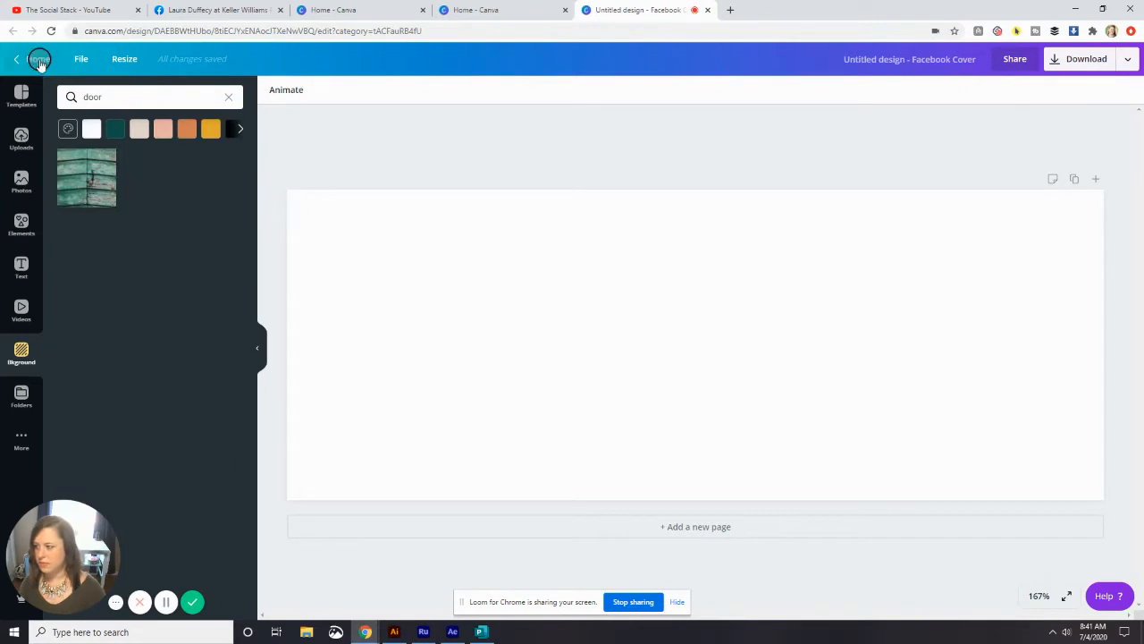
# Search the backgrounds for "brick" and apply the weathered white brick image as the cover's background.
pyautogui.doubleClick(167, 96)
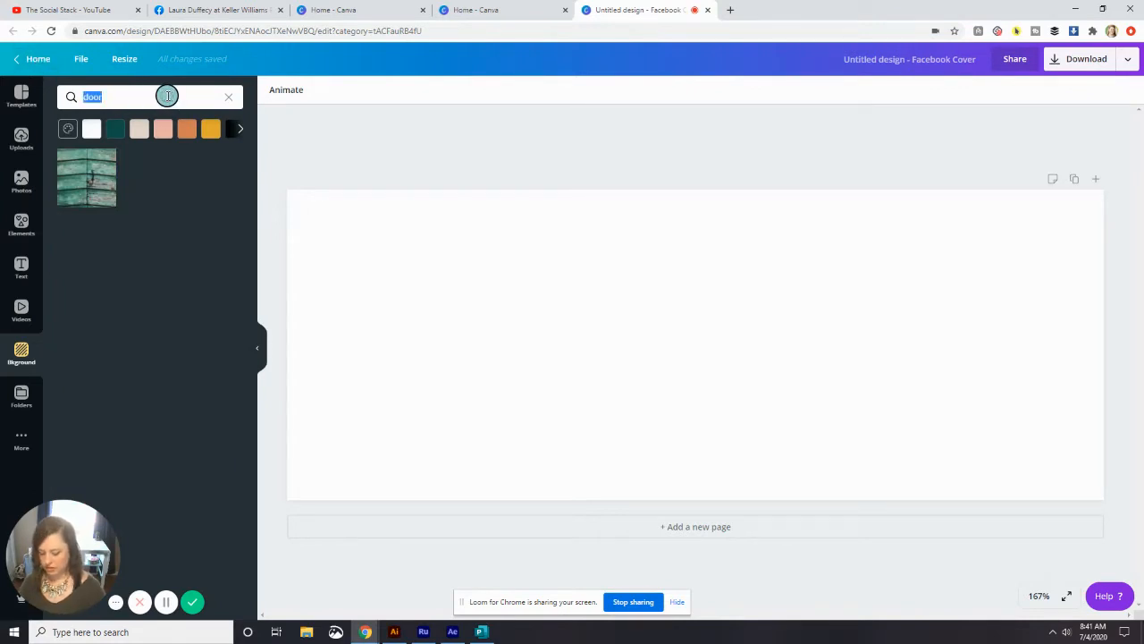
pyautogui.write('brick')
pyautogui.press('Return')
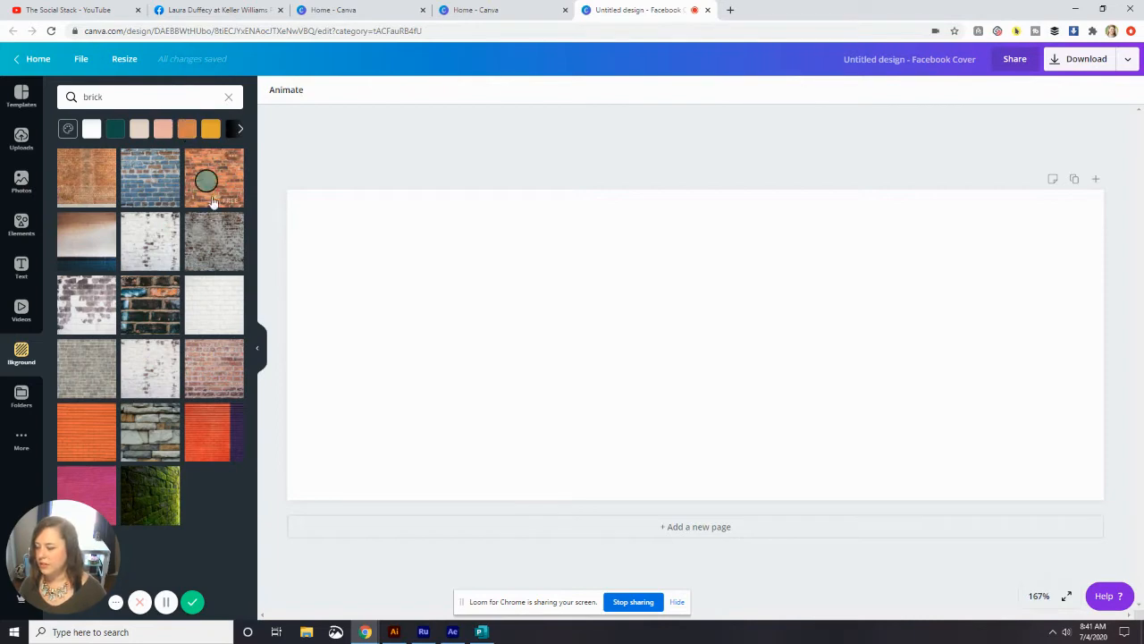
pyautogui.moveTo(173, 250); pyautogui.dragTo(587, 254)
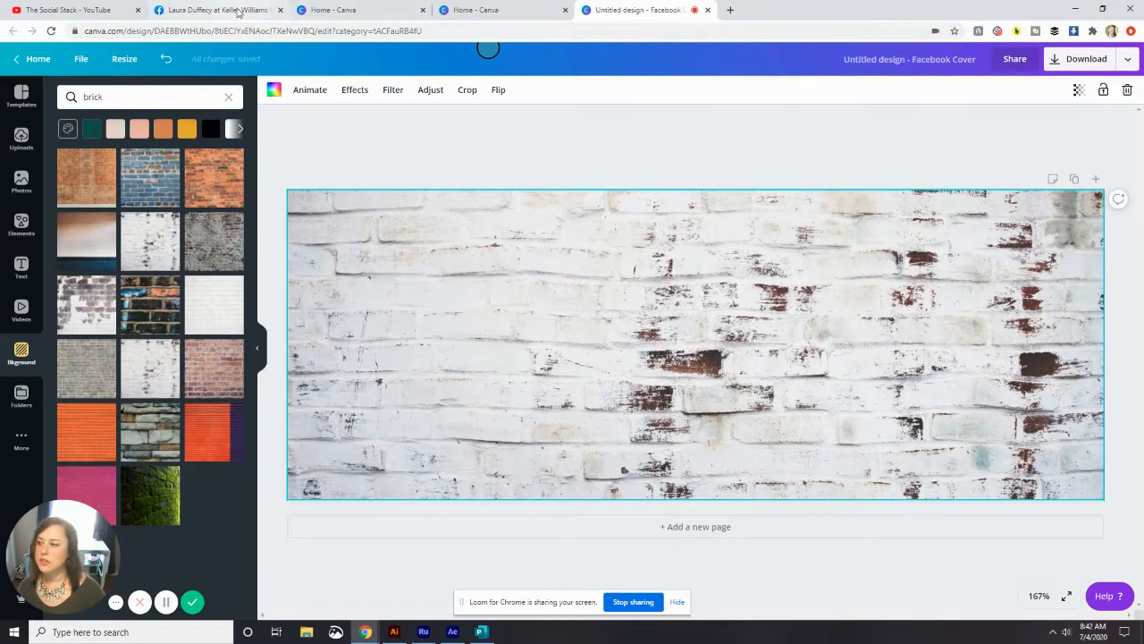
# Examine the existing cover image on the real estate agent's Facebook page and return to the new cover design in Canva.
pyautogui.click(238, 11)
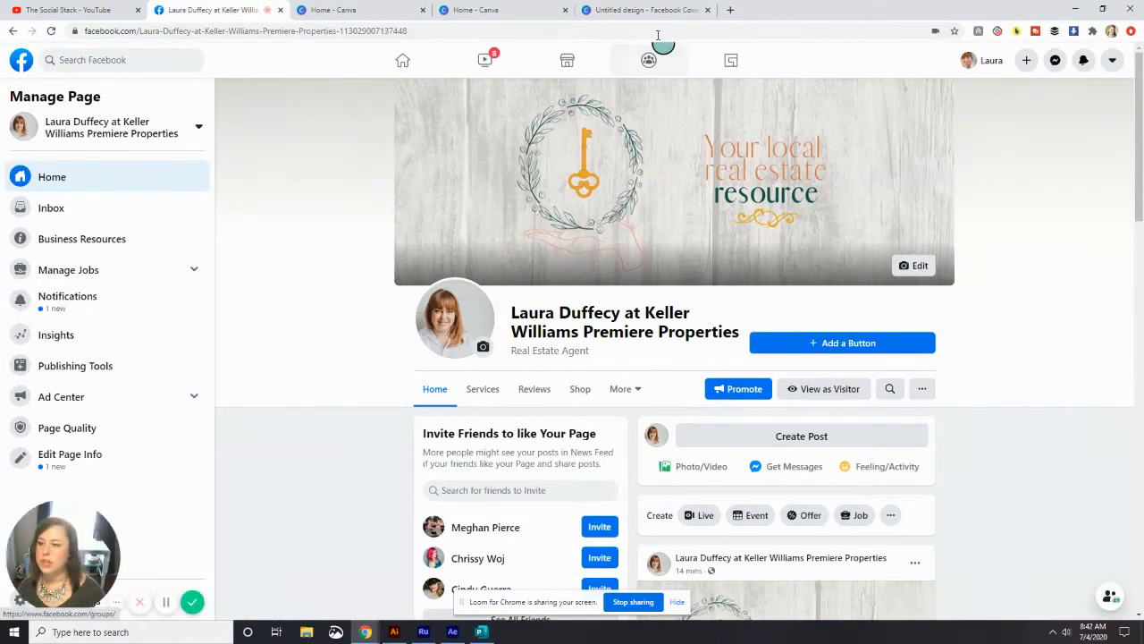
pyautogui.click(645, 11)
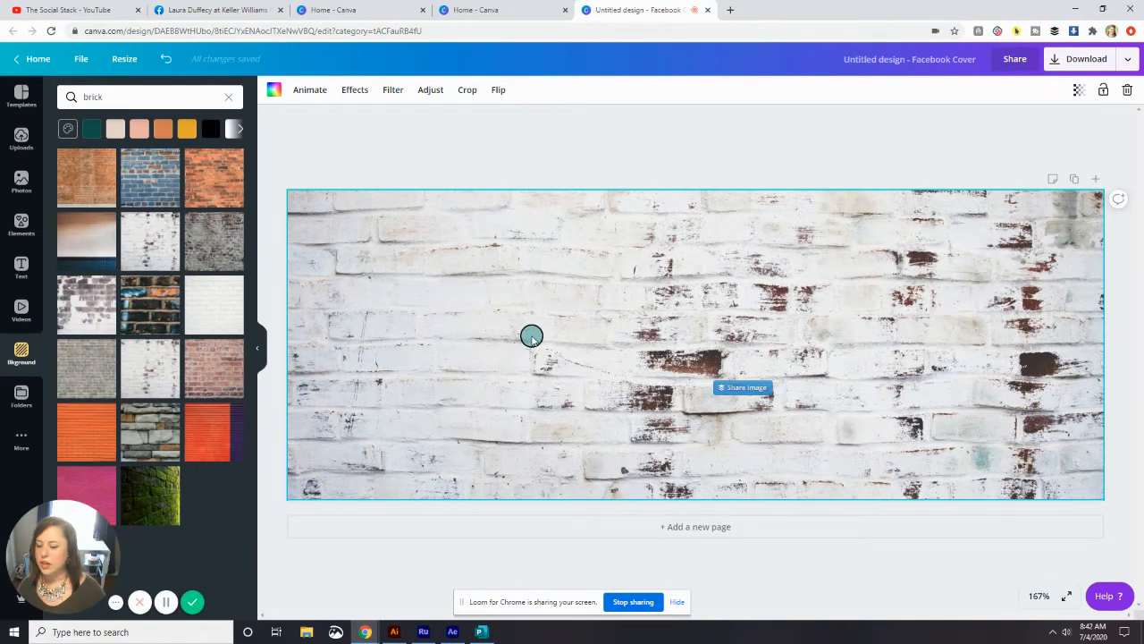
pyautogui.click(177, 9)
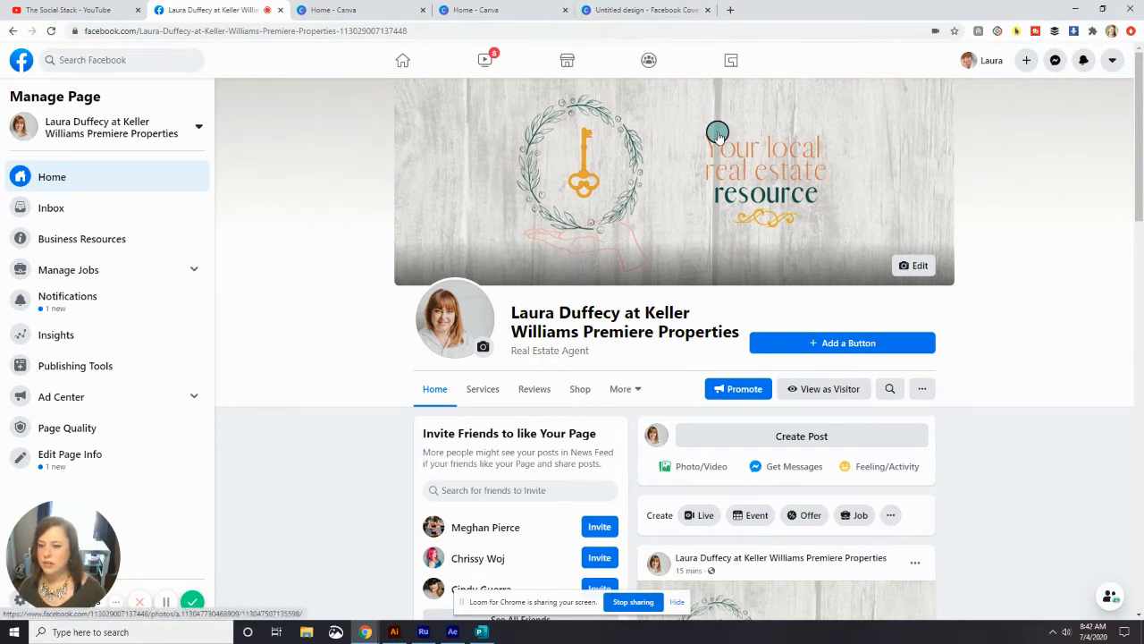
pyautogui.click(659, 10)
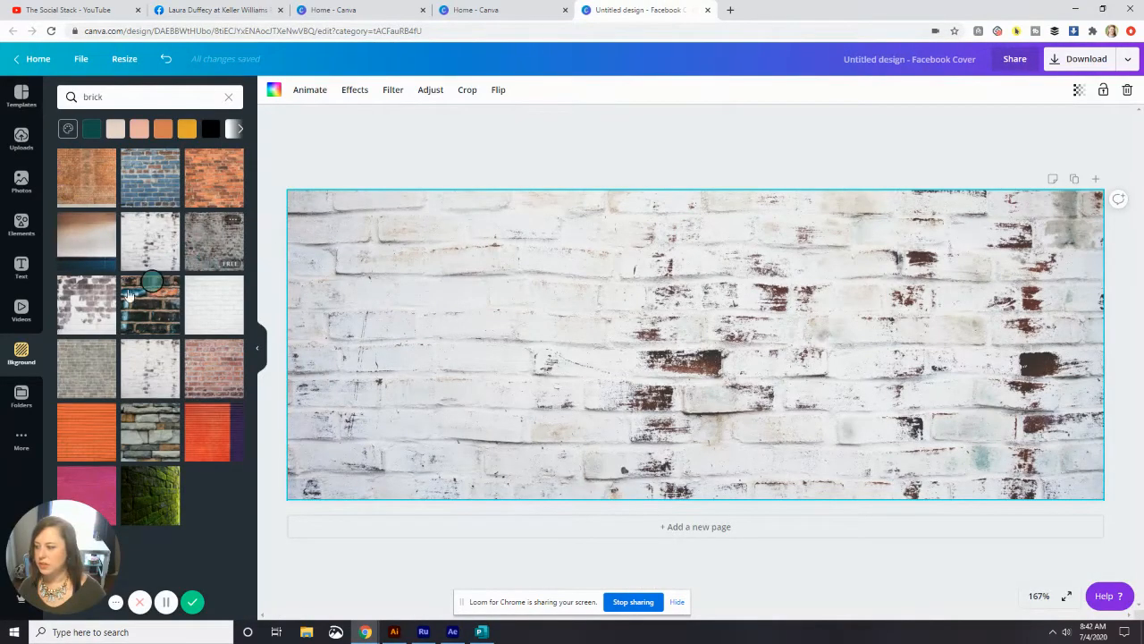
# Add a subheading reading "Your Local Real Estate Resource" and move it to the upper part of the cover.
pyautogui.click(23, 263)
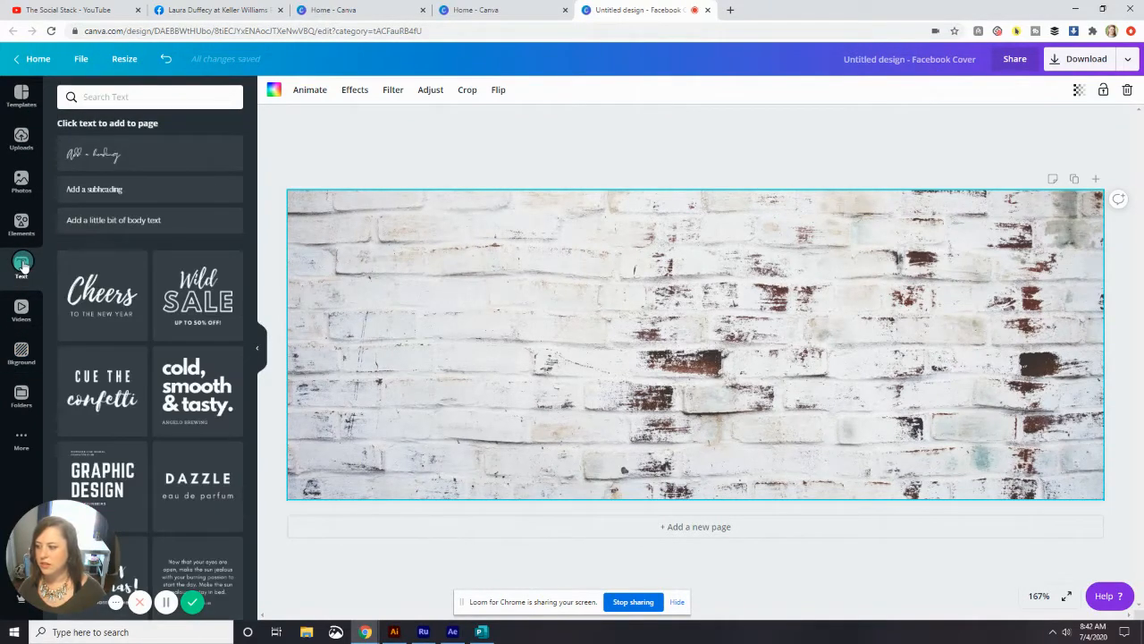
pyautogui.click(137, 190)
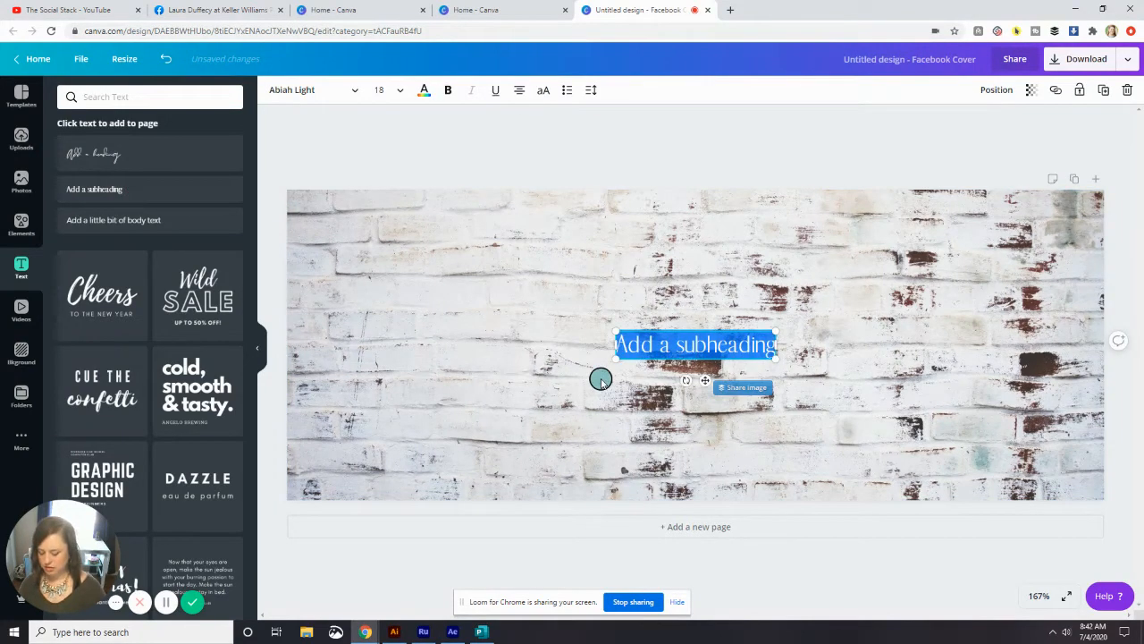
pyautogui.write('Your Local')
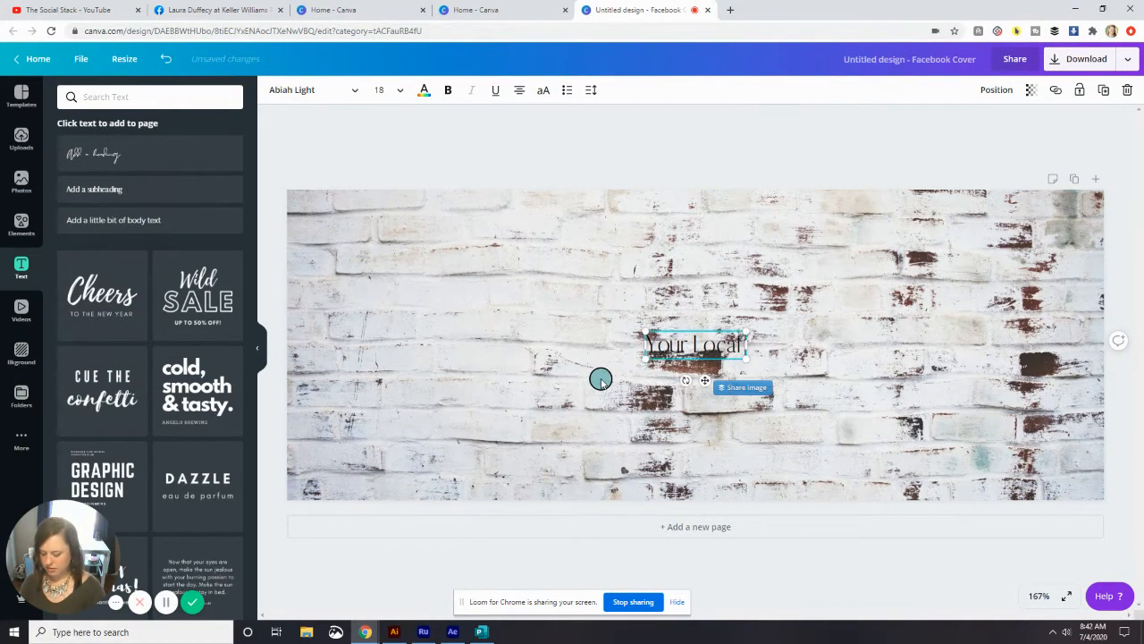
pyautogui.write(' Real')
pyautogui.write(' Estat')
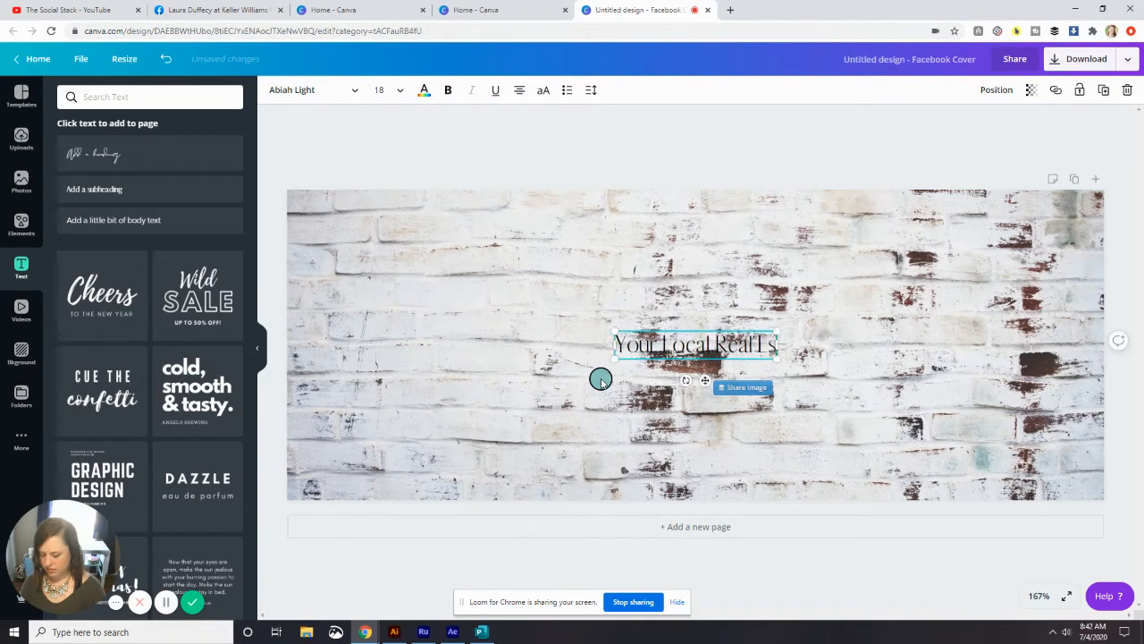
pyautogui.press('BackSpace')
pyautogui.press('BackSpace')
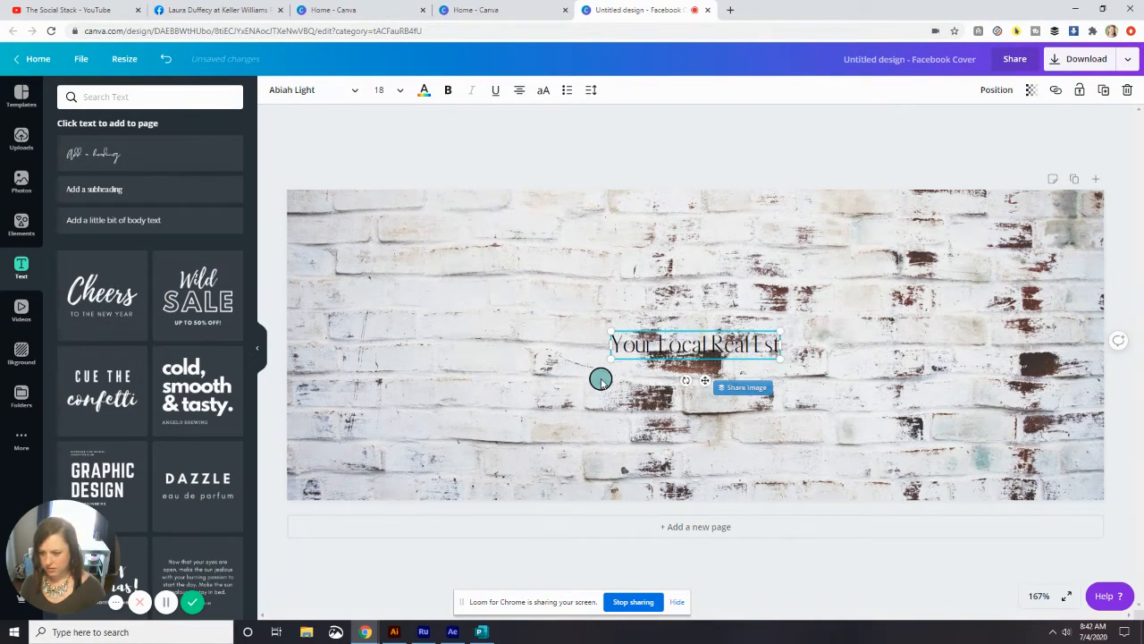
pyautogui.write('ate')
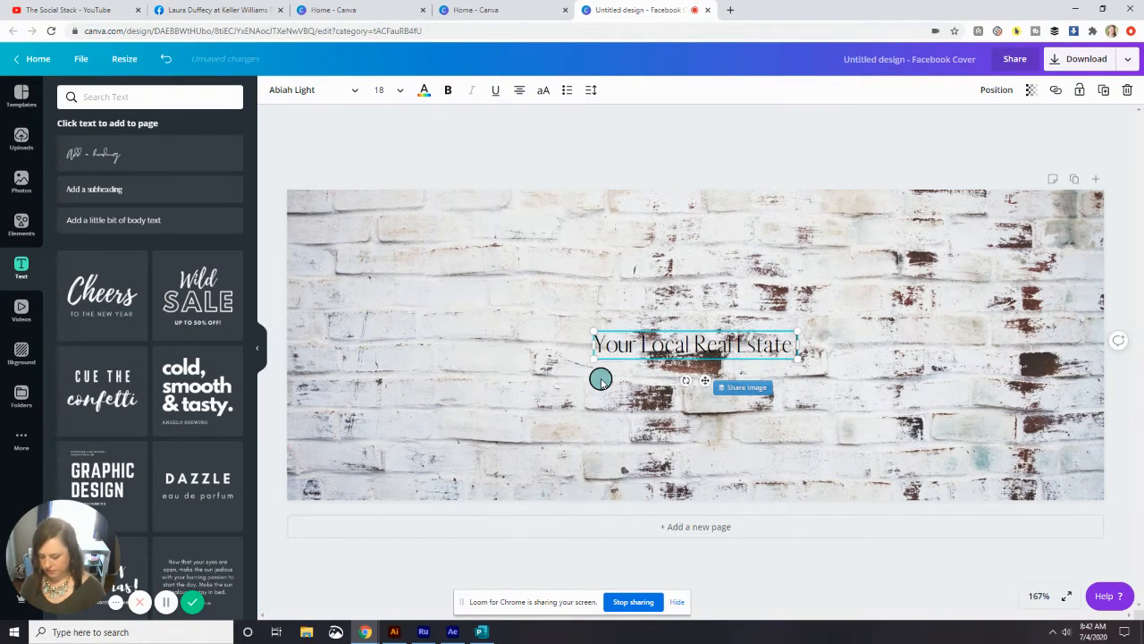
pyautogui.write(' Resource')
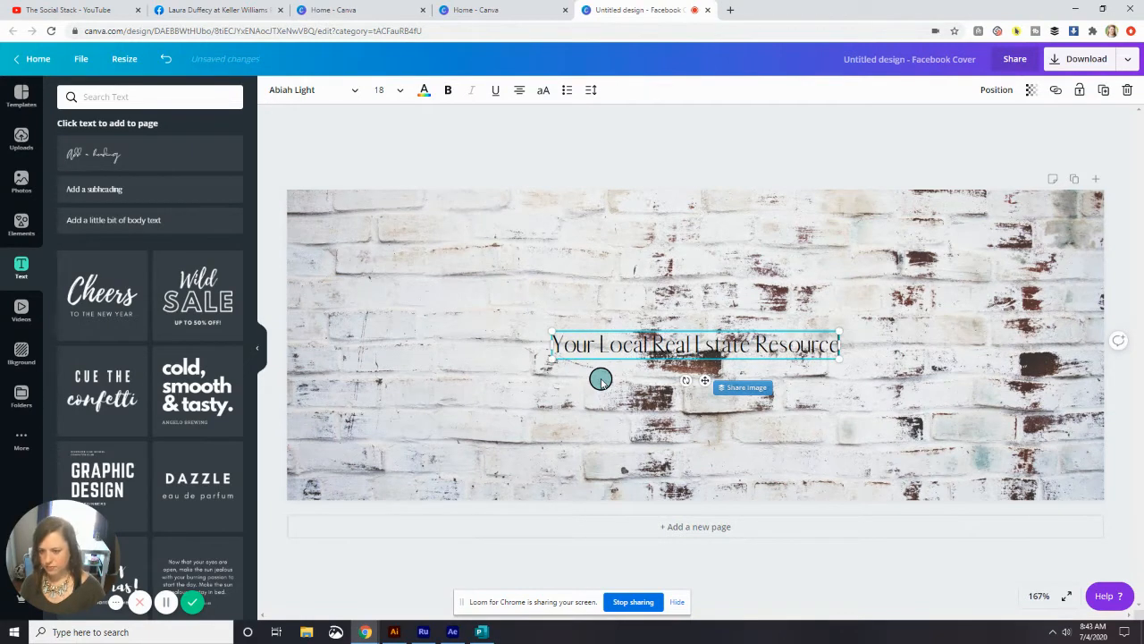
pyautogui.click(671, 169)
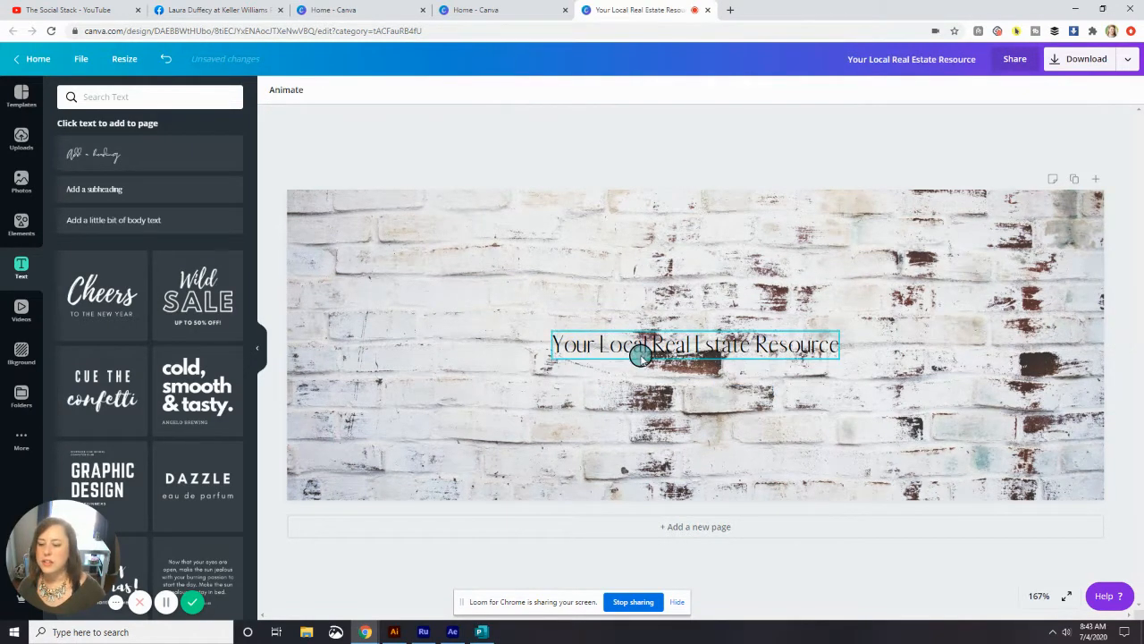
pyautogui.click(641, 348)
pyautogui.moveTo(640, 348); pyautogui.dragTo(639, 244)
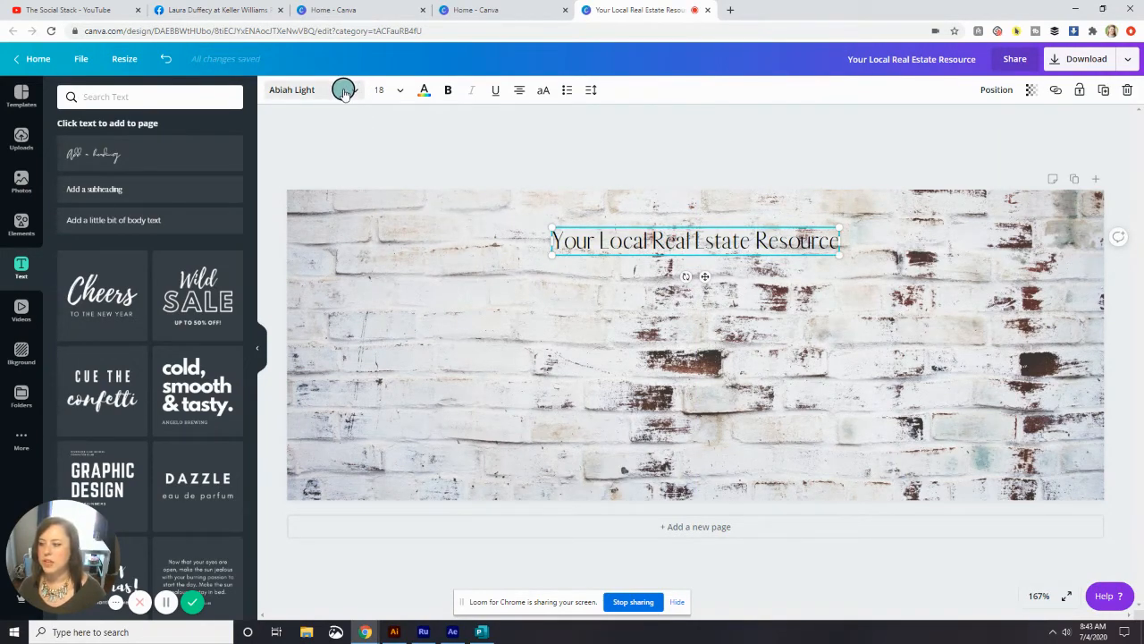
# Browse the available fonts and set the tagline in bold Montserrat.
pyautogui.click(344, 90)
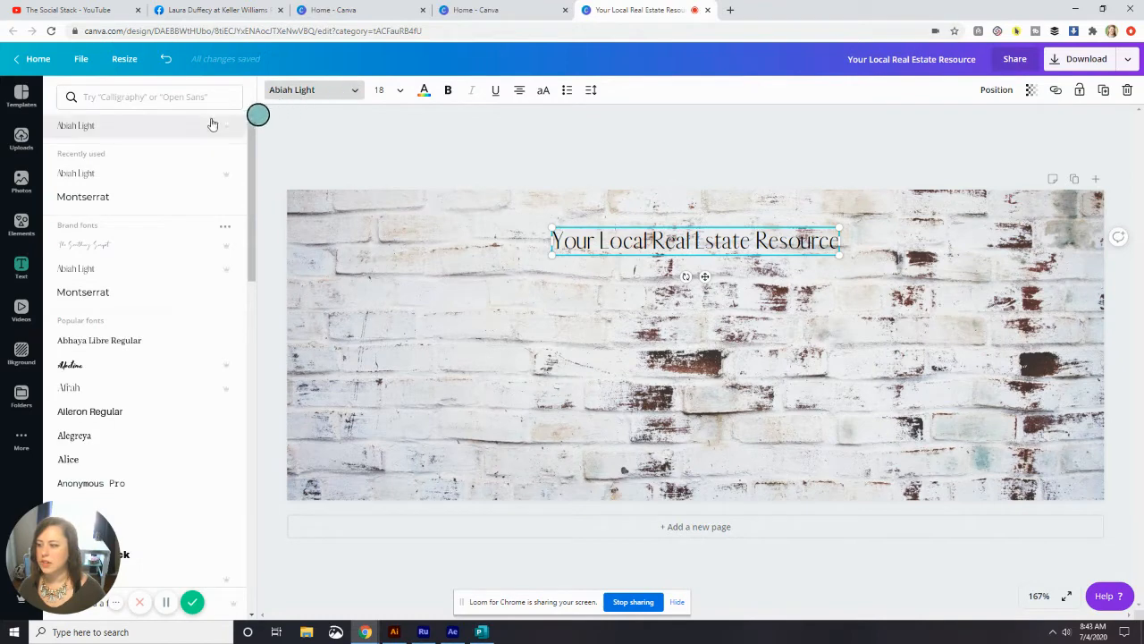
pyautogui.scroll(-5, 170, 331)
pyautogui.scroll(-5, 180, 356)
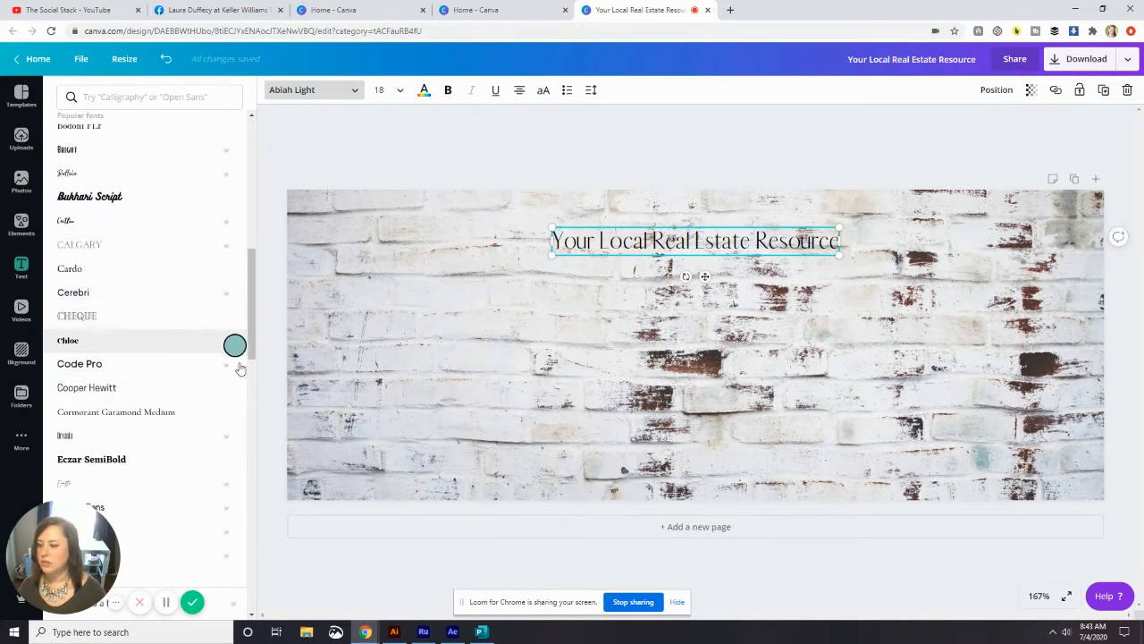
pyautogui.scroll(-1, 217, 424)
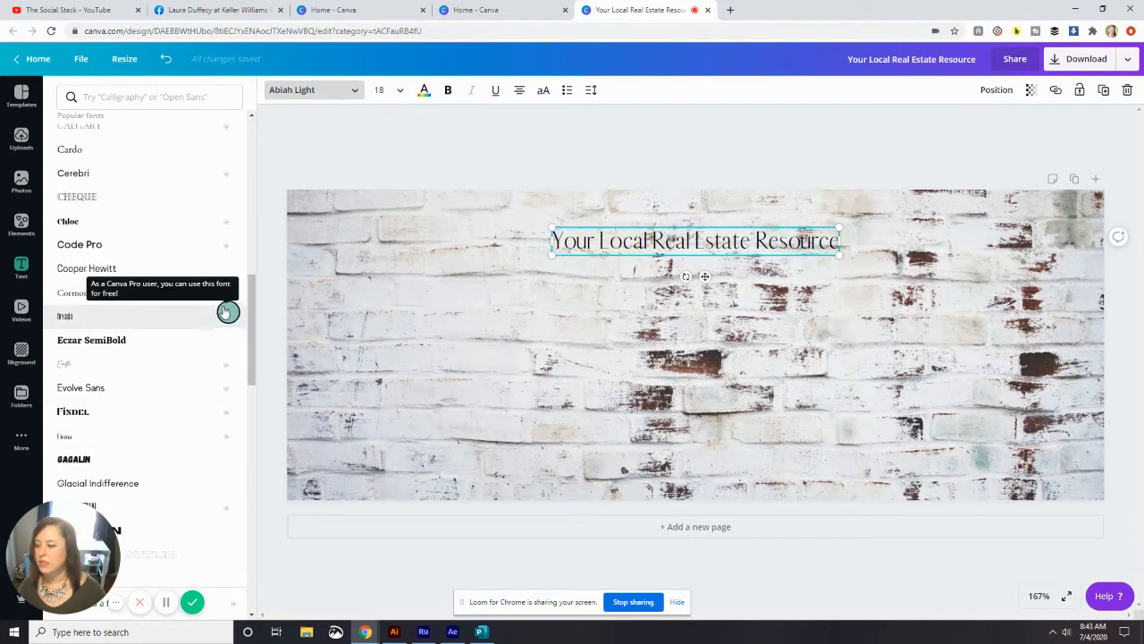
pyautogui.scroll(-5, 188, 329)
pyautogui.scroll(-8, 188, 332)
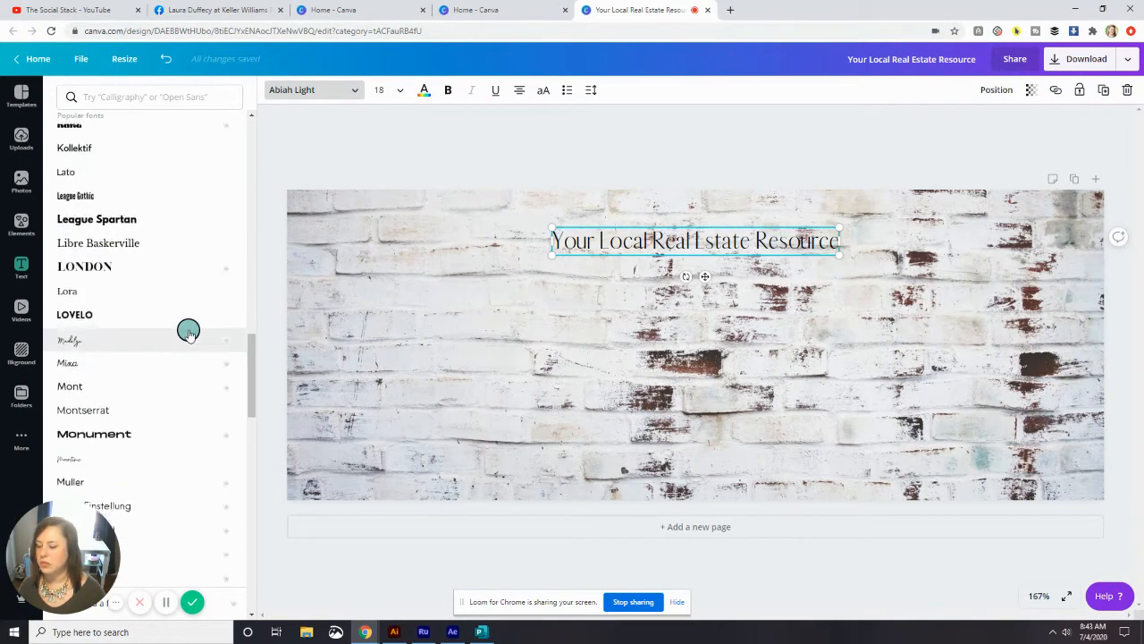
pyautogui.scroll(20, 183, 331)
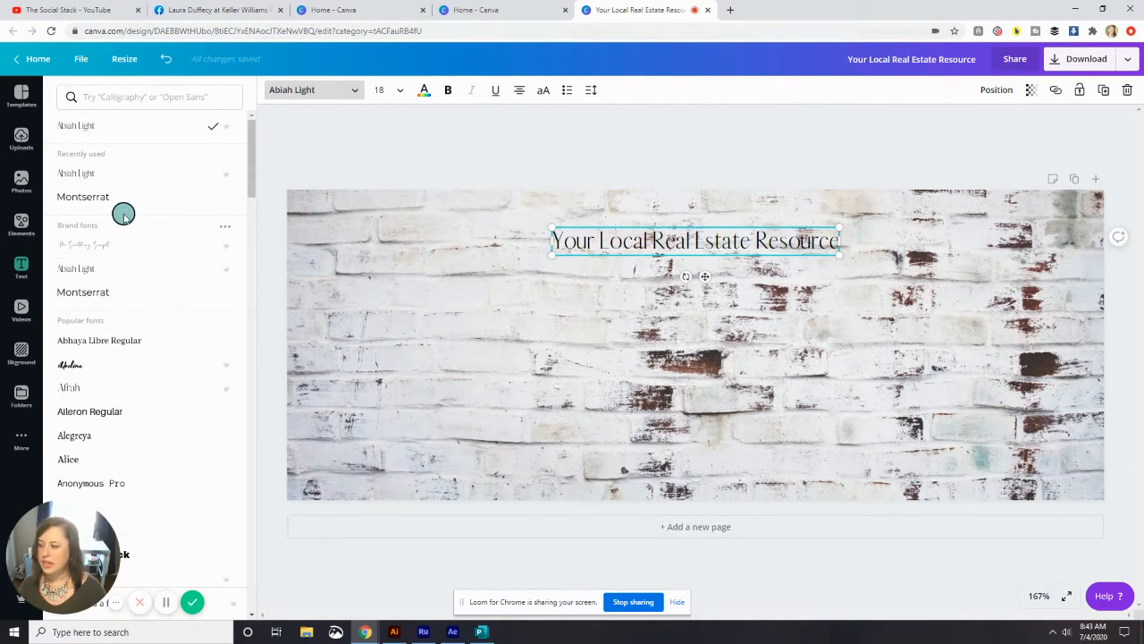
pyautogui.click(82, 197)
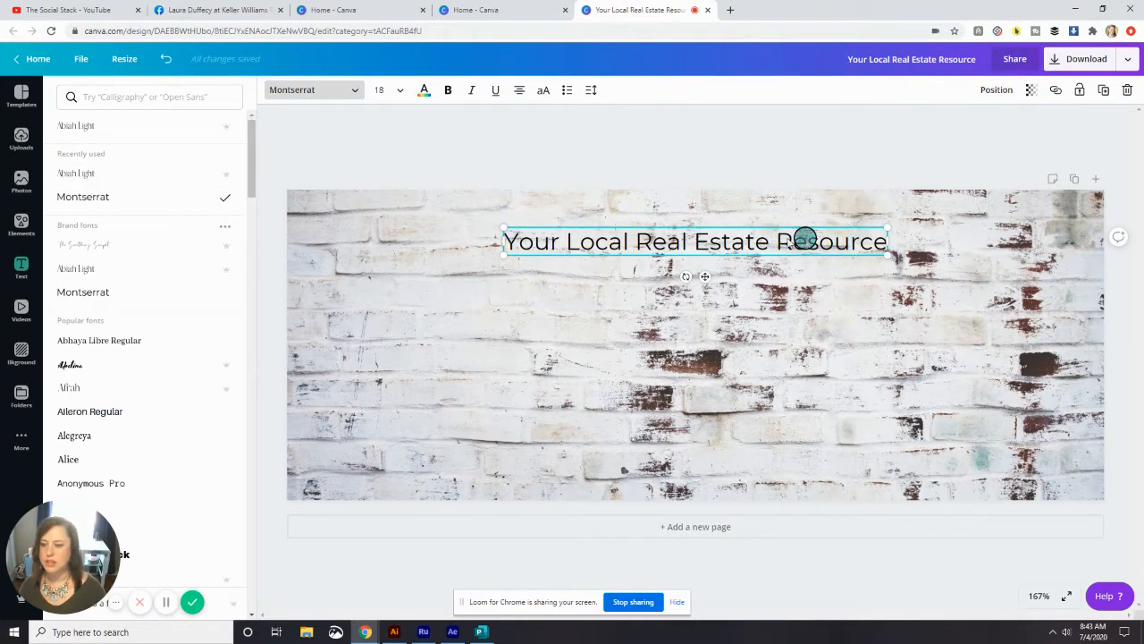
pyautogui.click(446, 90)
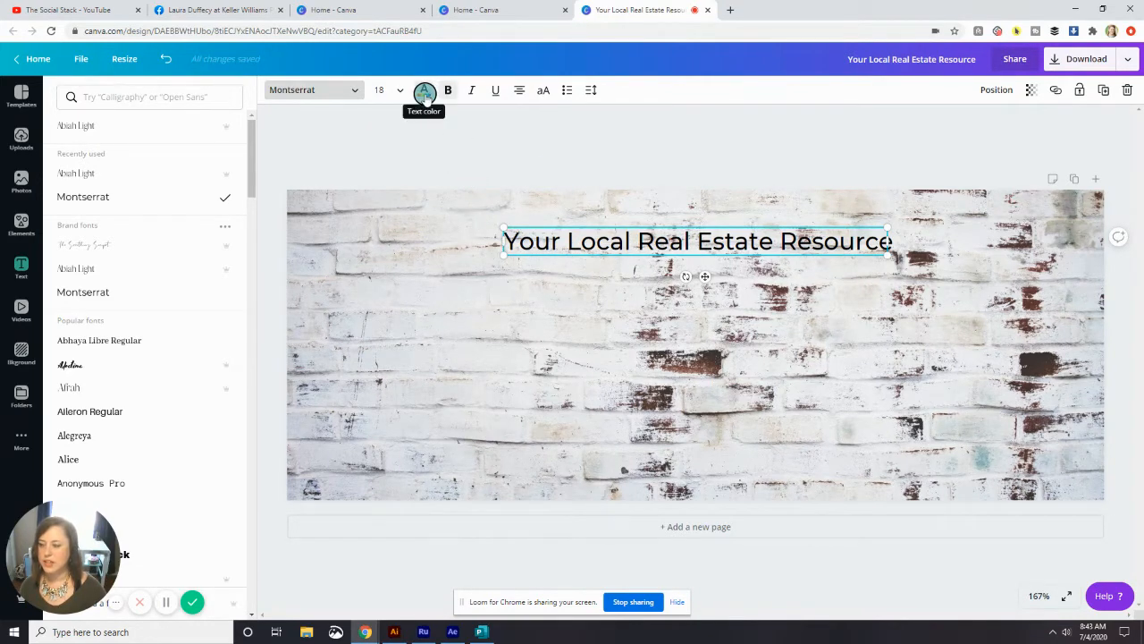
# Recolor the tagline with the palette's dark green and enlarge it to about size 24.3, placing it slightly lower on the cover.
pyautogui.click(424, 91)
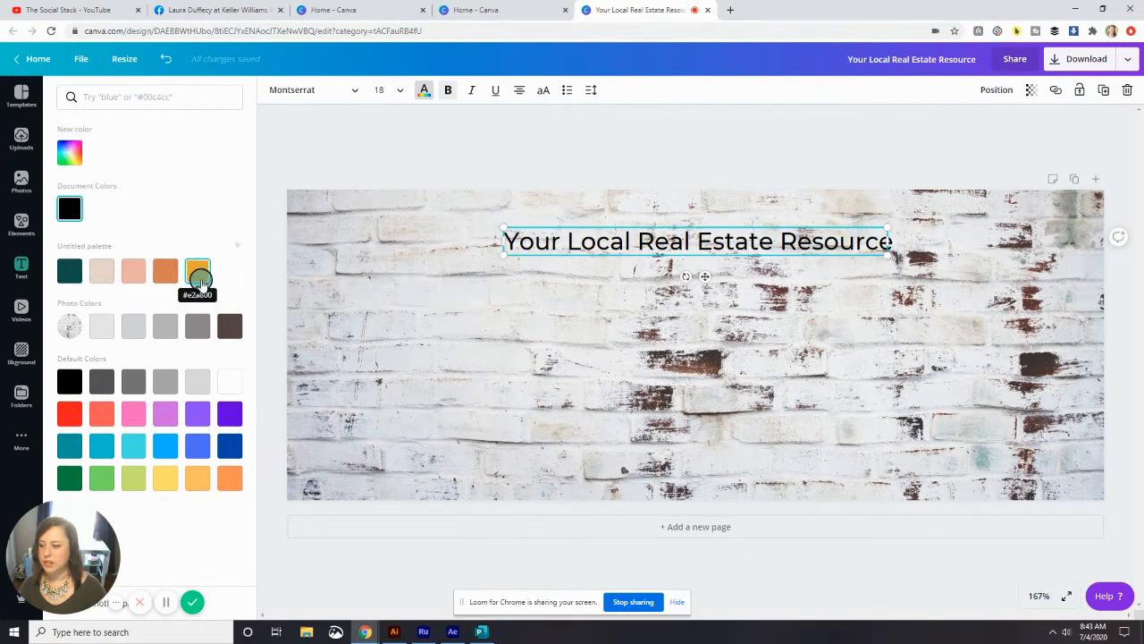
pyautogui.click(71, 274)
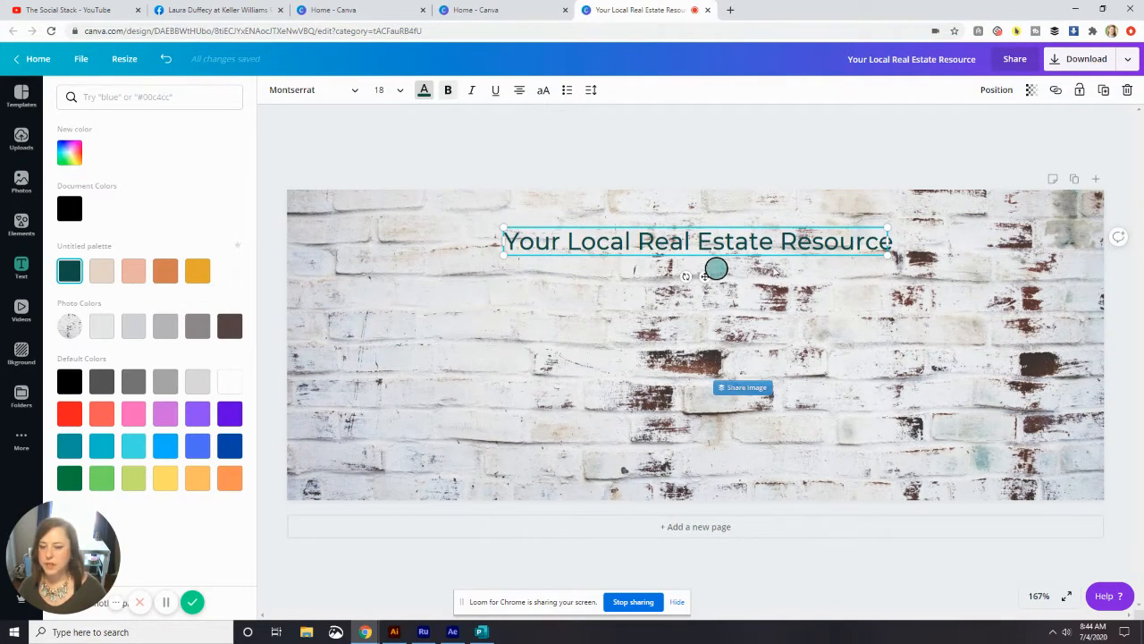
pyautogui.moveTo(886, 257); pyautogui.dragTo(1001, 353)
pyautogui.moveTo(870, 230); pyautogui.dragTo(702, 270)
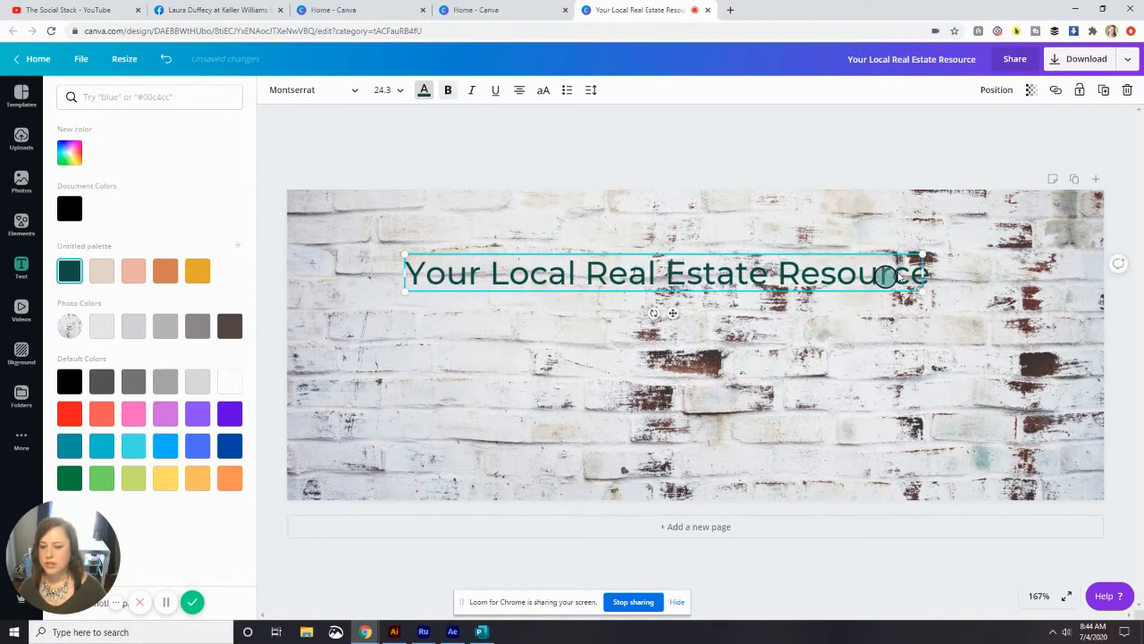
# Fade the brick background image by setting its transparency to 70.
pyautogui.click(879, 371)
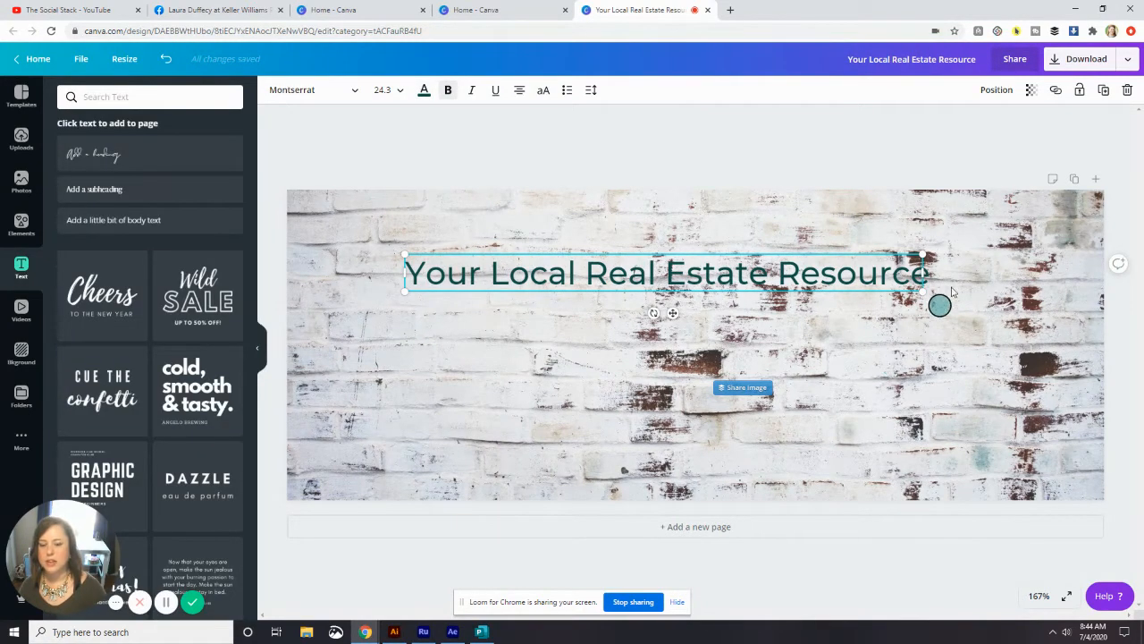
pyautogui.doubleClick(877, 357)
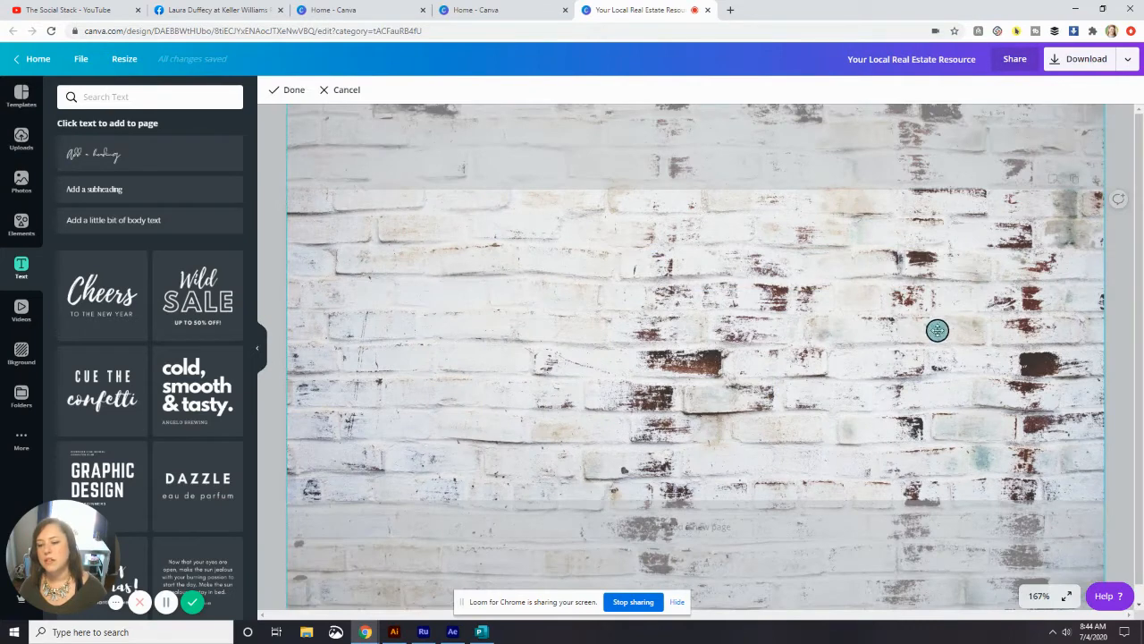
pyautogui.click(1084, 172)
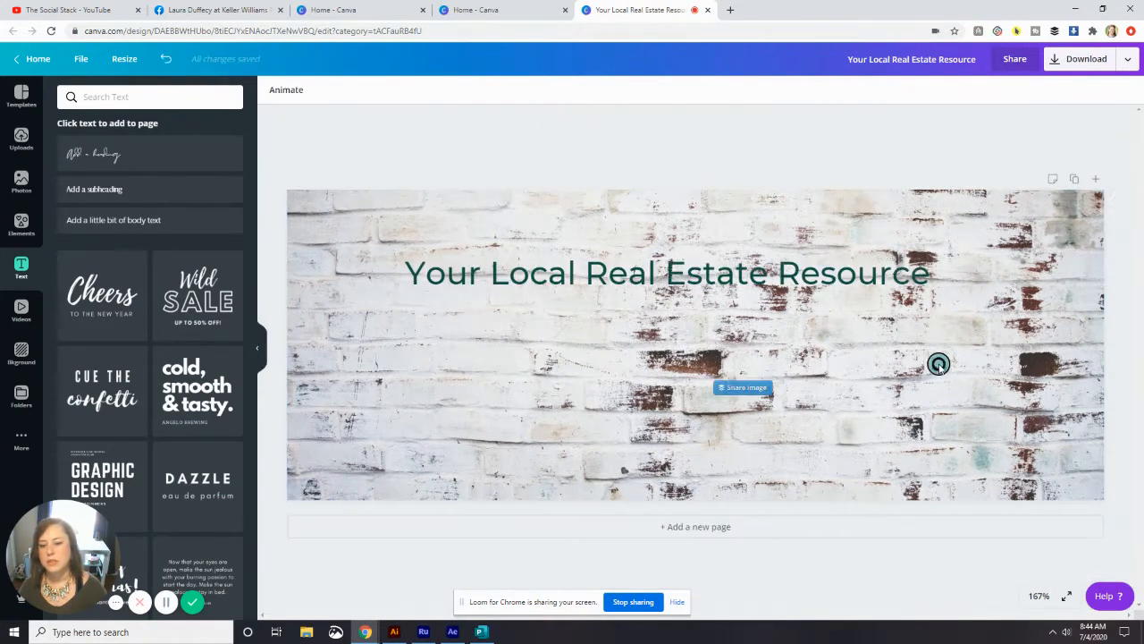
pyautogui.click(938, 362)
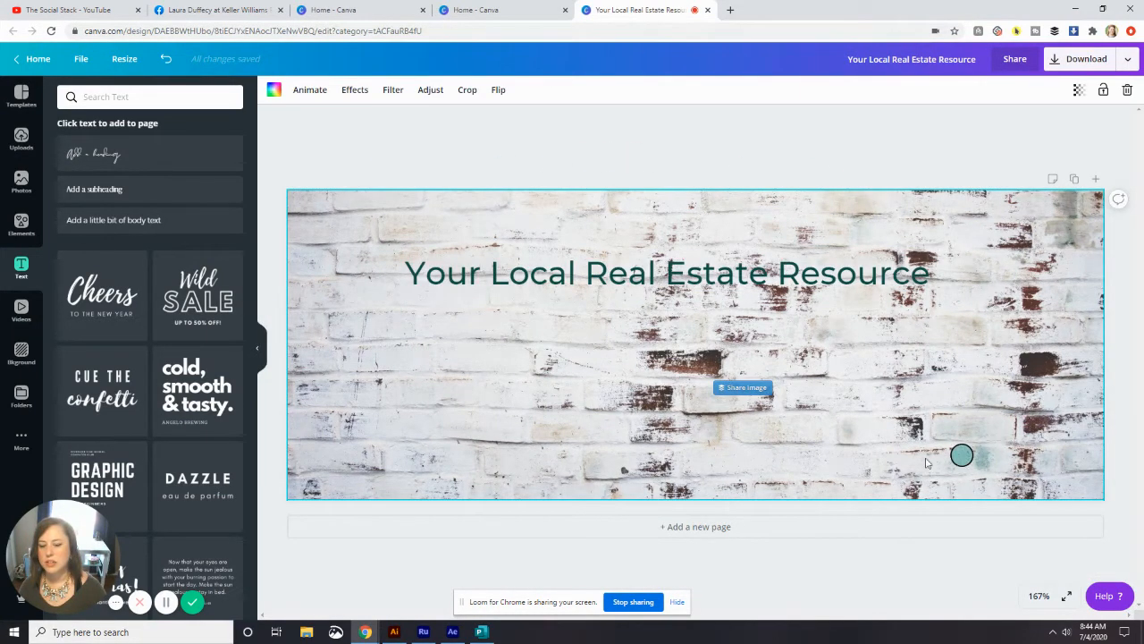
pyautogui.click(1079, 90)
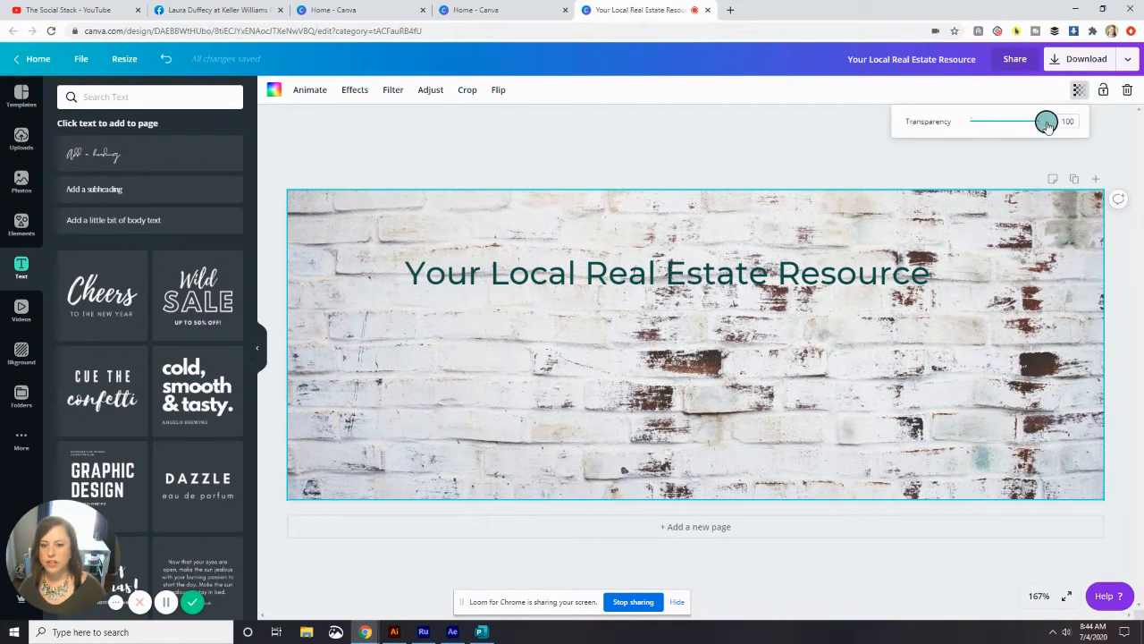
pyautogui.moveTo(1047, 123); pyautogui.dragTo(1022, 119)
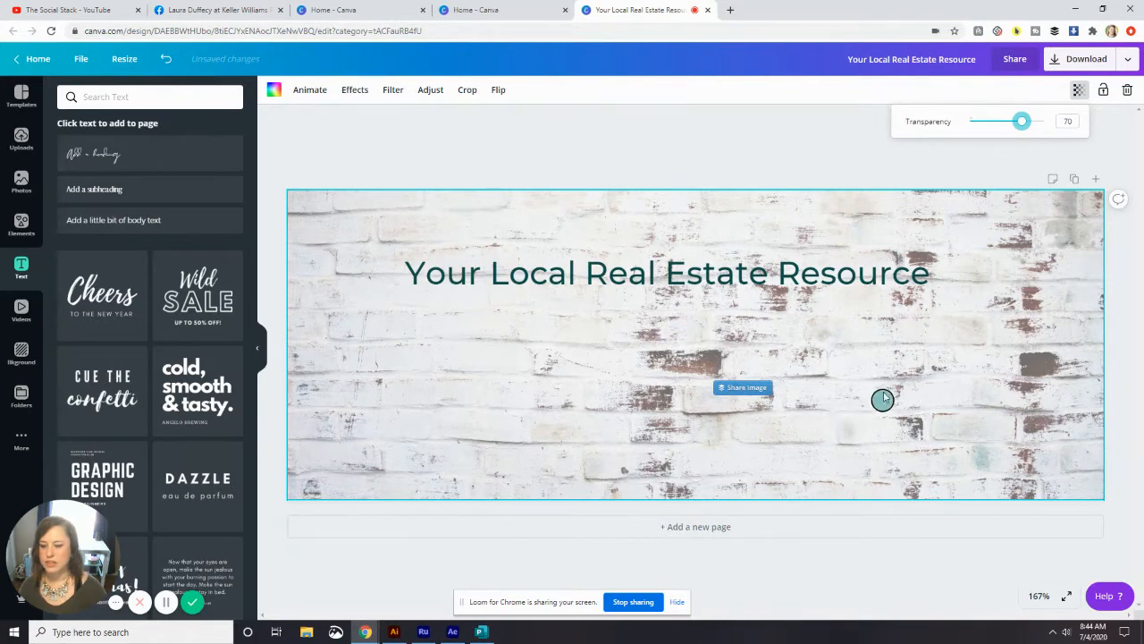
pyautogui.click(718, 151)
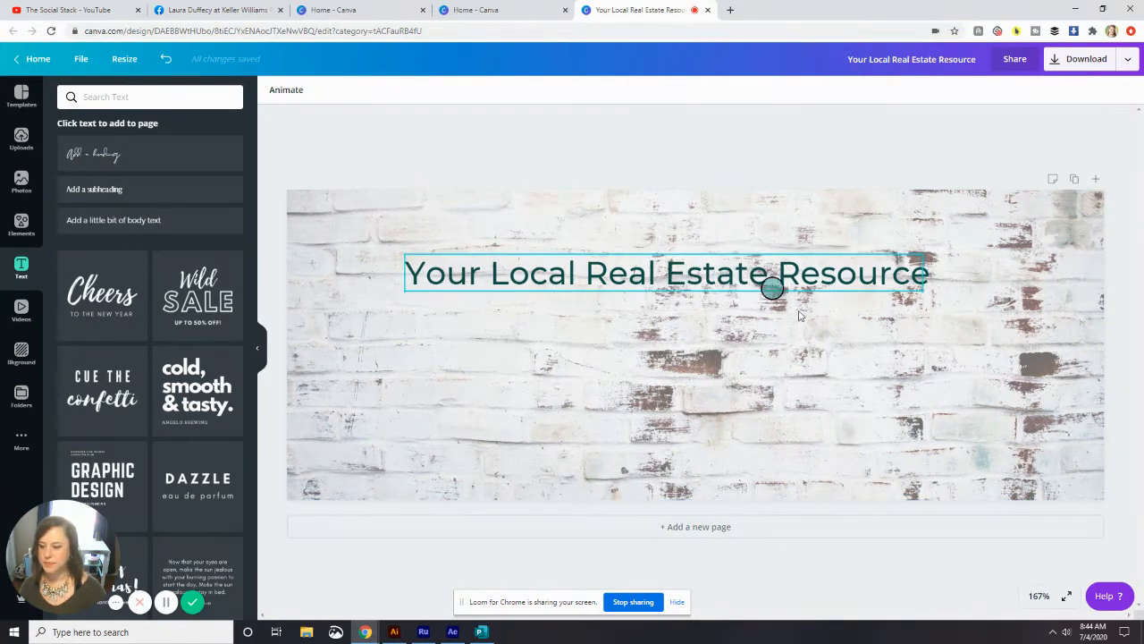
# Break the tagline into three lines: "Your Local", "Real Estate" and "Resource".
pyautogui.click(534, 281)
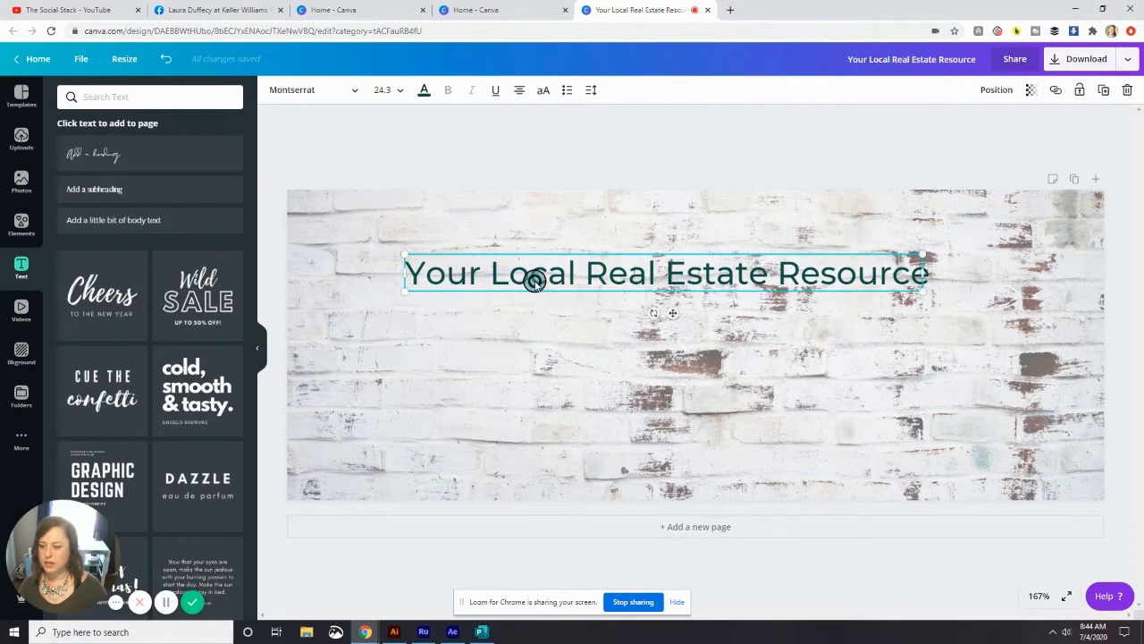
pyautogui.click(675, 271)
pyautogui.click(743, 275)
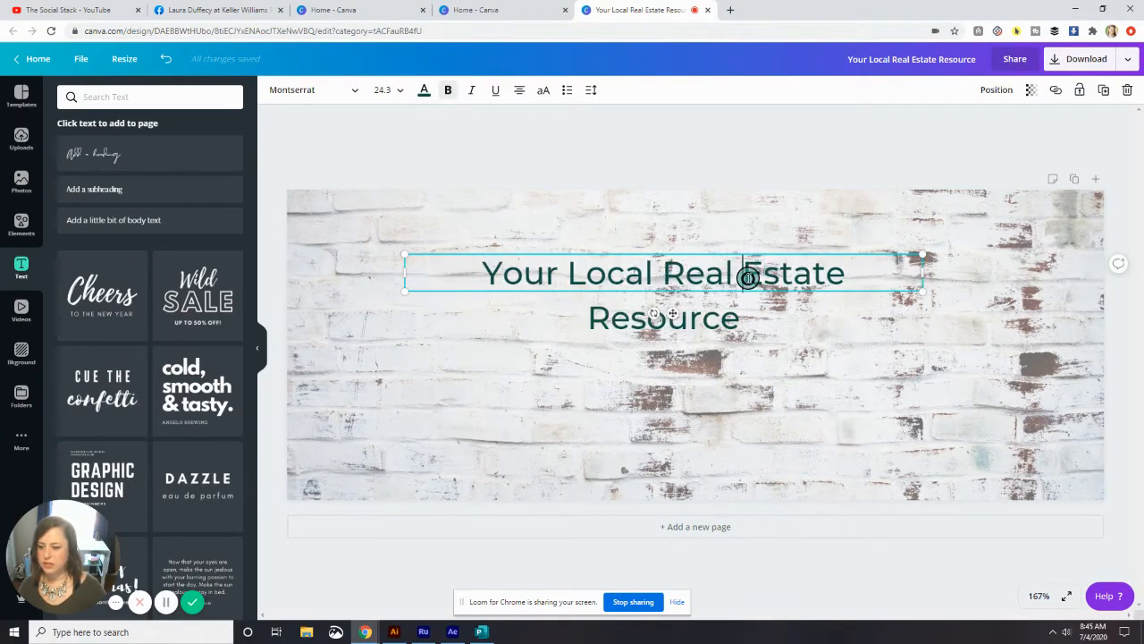
pyautogui.click(675, 271)
pyautogui.press('Return')
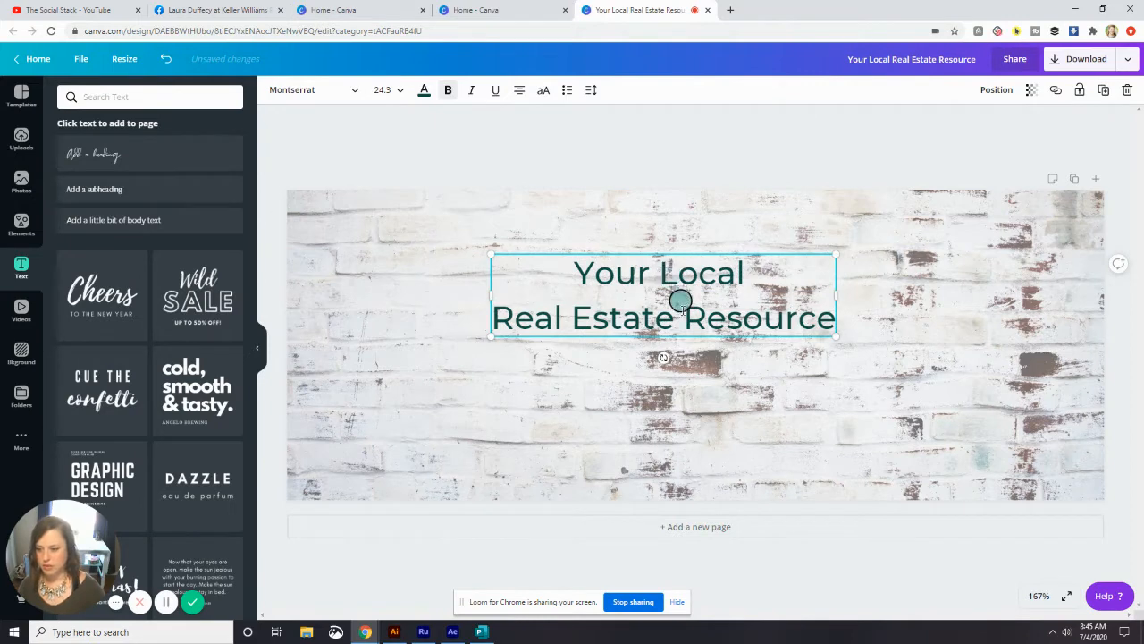
pyautogui.press('Return')
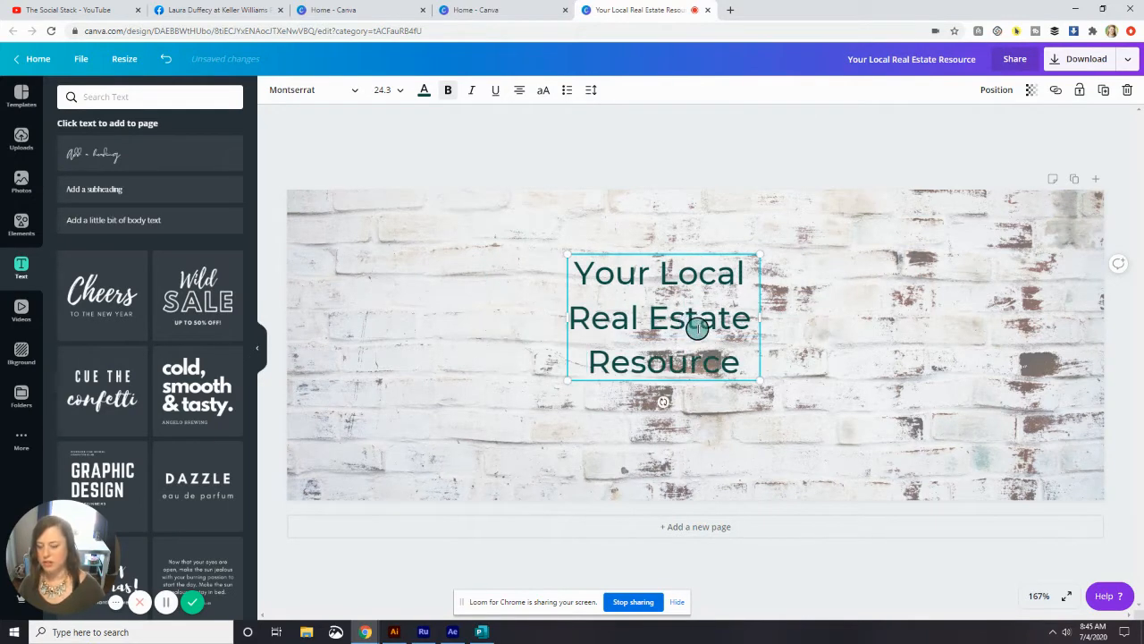
# Enlarge the three-line tagline to about size 40.2 and place it near the middle of the cover.
pyautogui.moveTo(760, 382); pyautogui.dragTo(894, 457)
pyautogui.moveTo(799, 312); pyautogui.dragTo(755, 305)
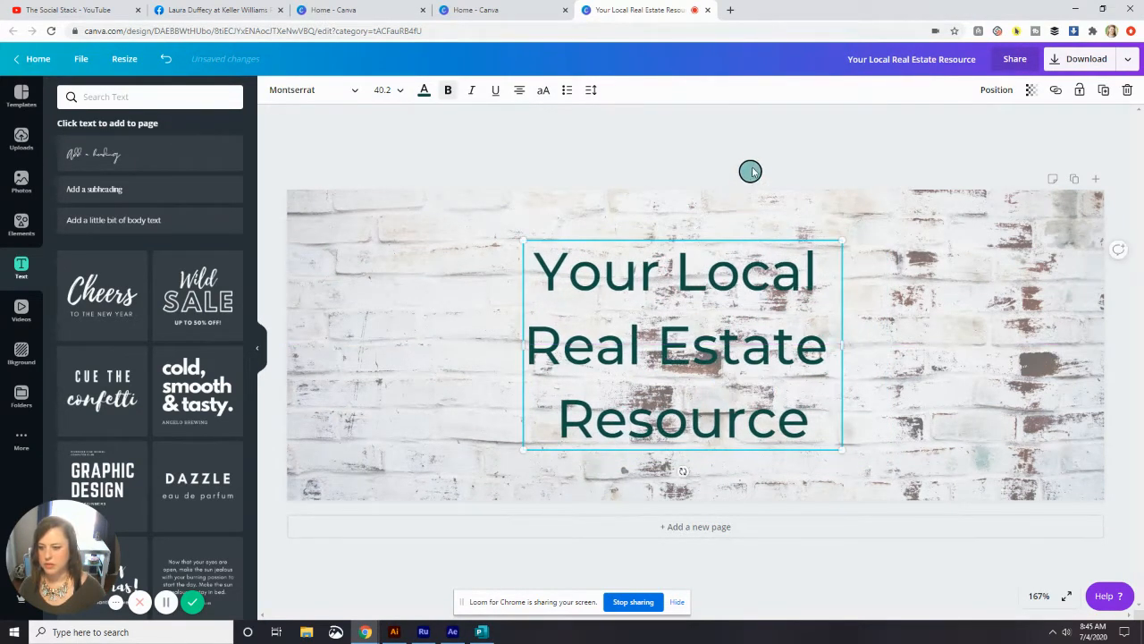
pyautogui.click(754, 166)
pyautogui.click(685, 327)
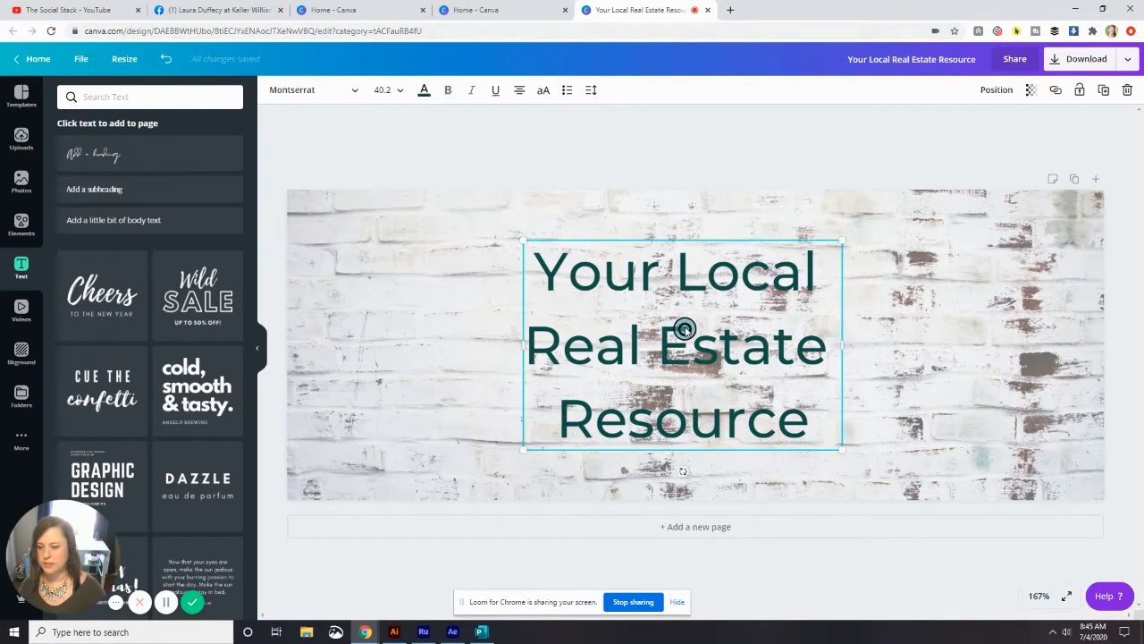
pyautogui.moveTo(685, 327); pyautogui.dragTo(685, 316)
# Recolor the word "Resource" in the tagline with the palette's golden yellow.
pyautogui.doubleClick(664, 348)
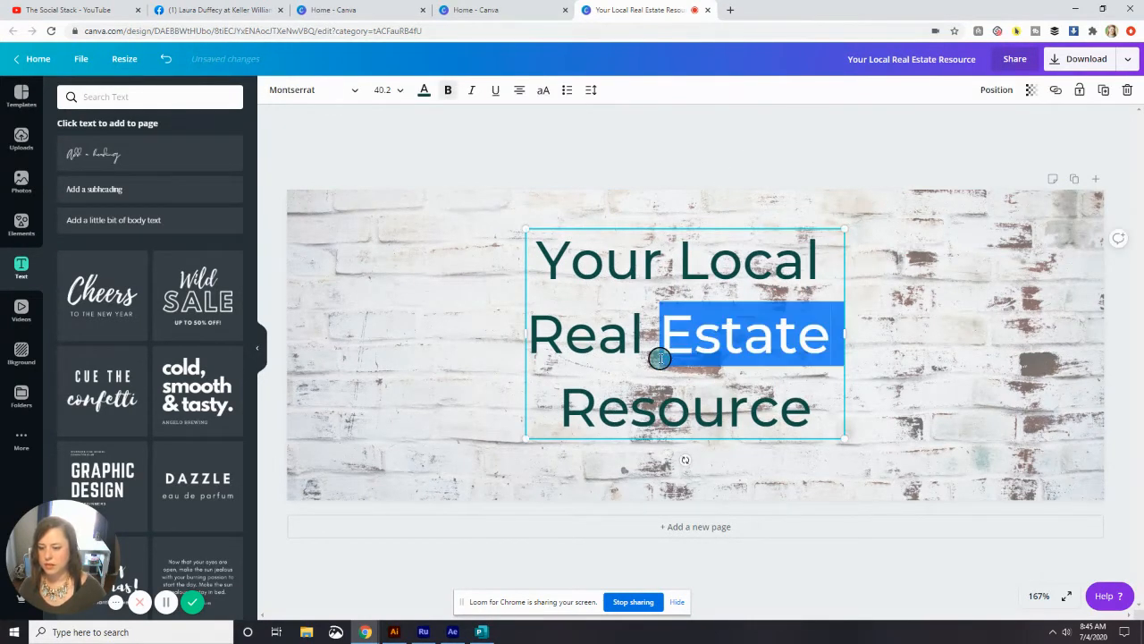
pyautogui.click(668, 347)
pyautogui.doubleClick(634, 425)
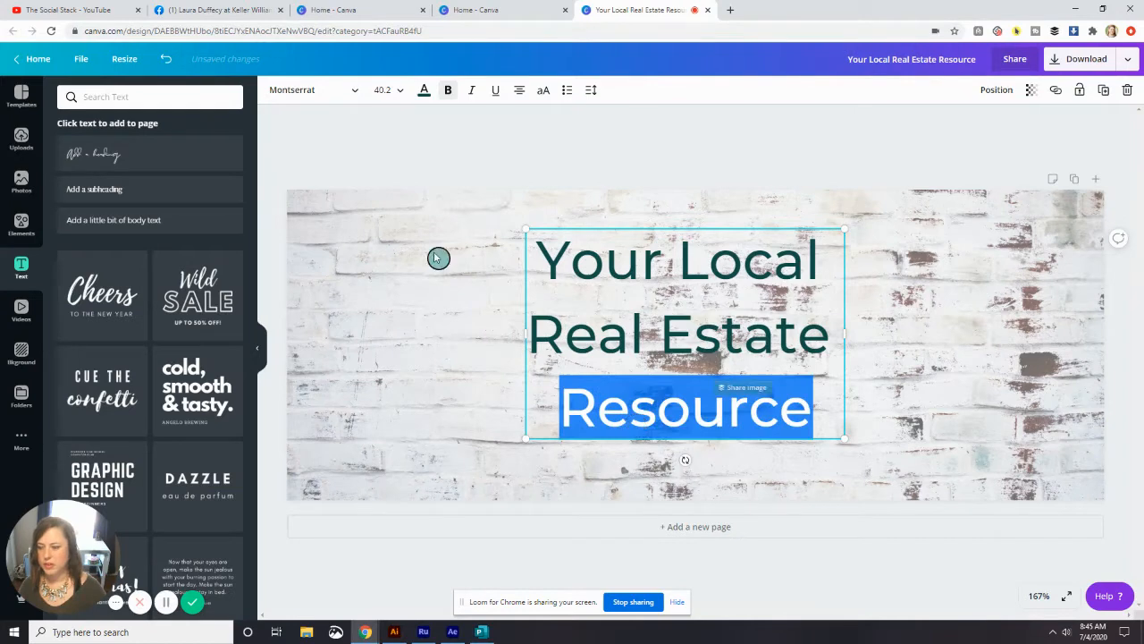
pyautogui.click(424, 90)
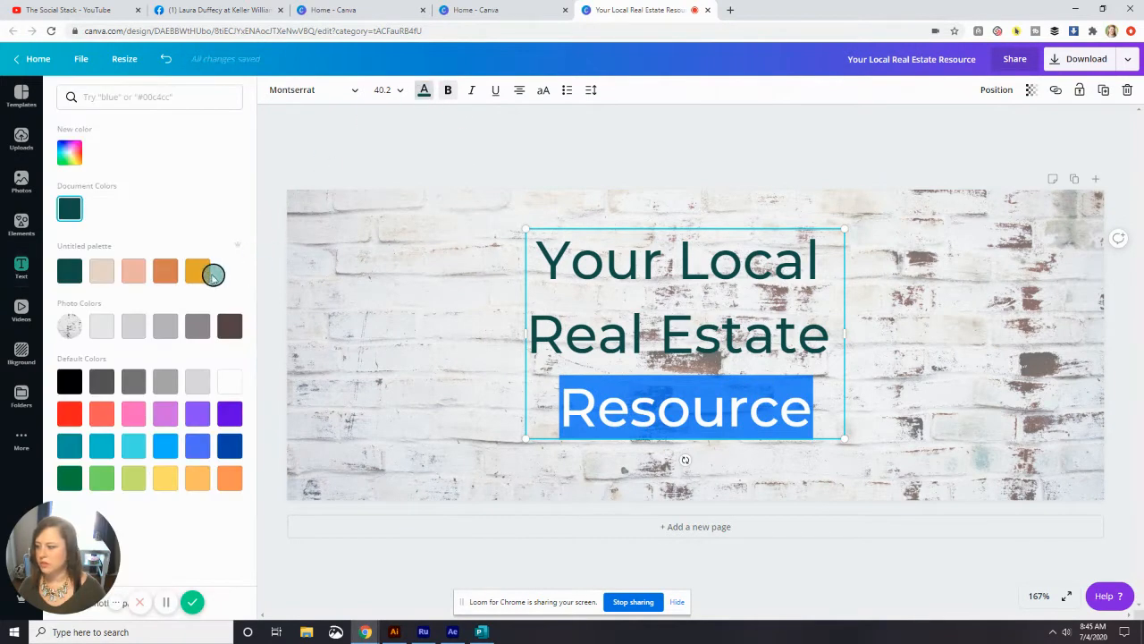
pyautogui.click(413, 152)
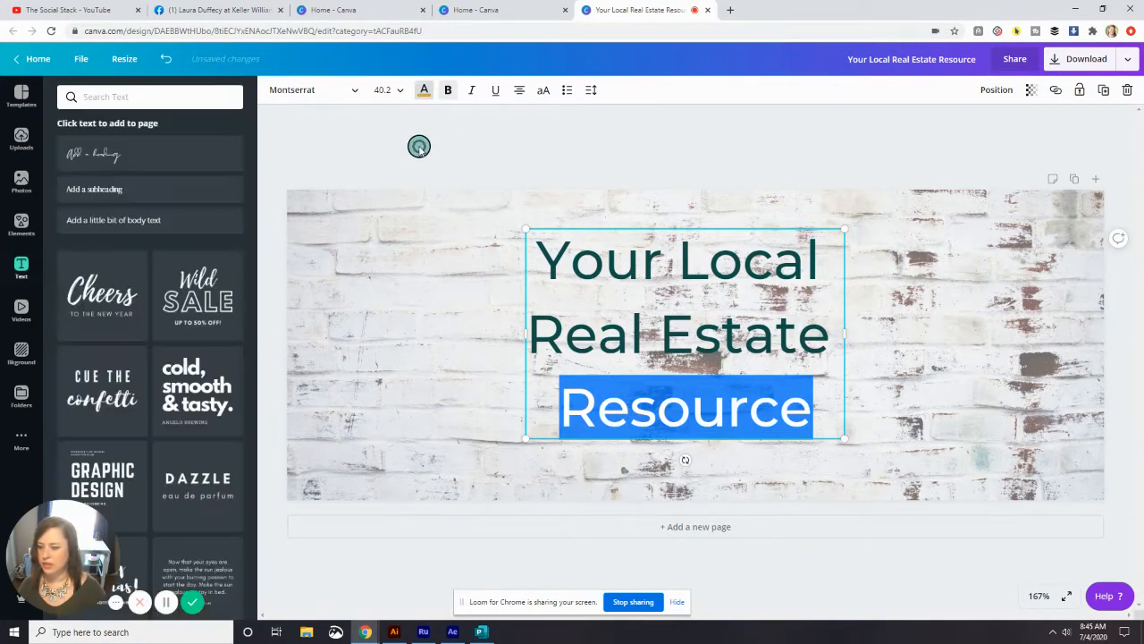
pyautogui.click(457, 169)
# Recolor the word "Resource" in the tagline with the palette's orange.
pyautogui.click(552, 291)
pyautogui.click(633, 422)
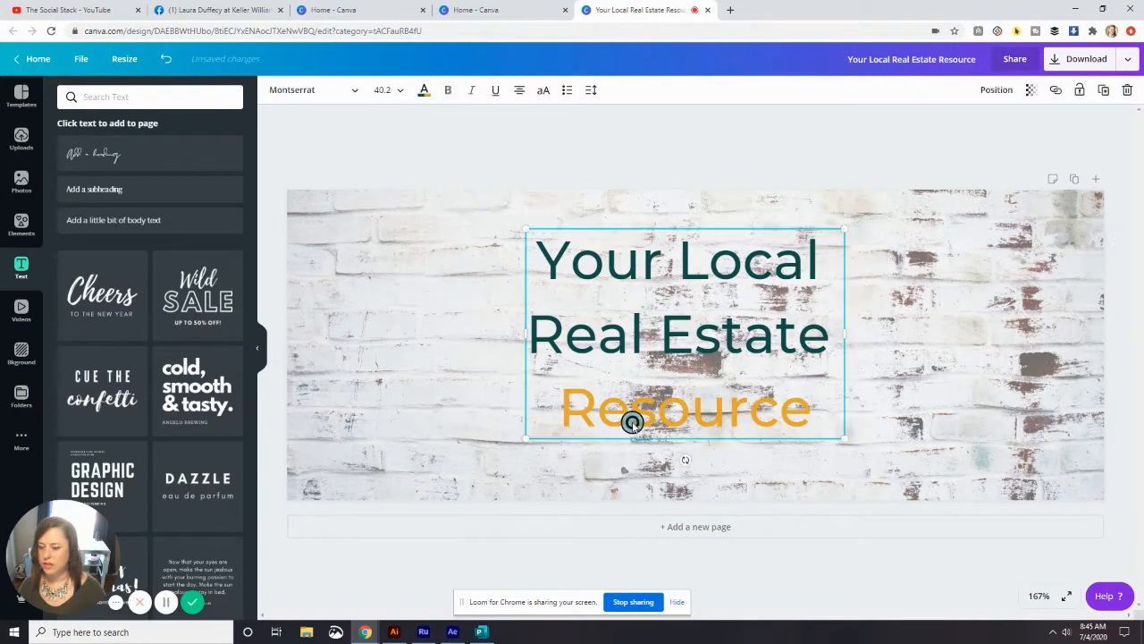
pyautogui.doubleClick(633, 422)
pyautogui.click(424, 91)
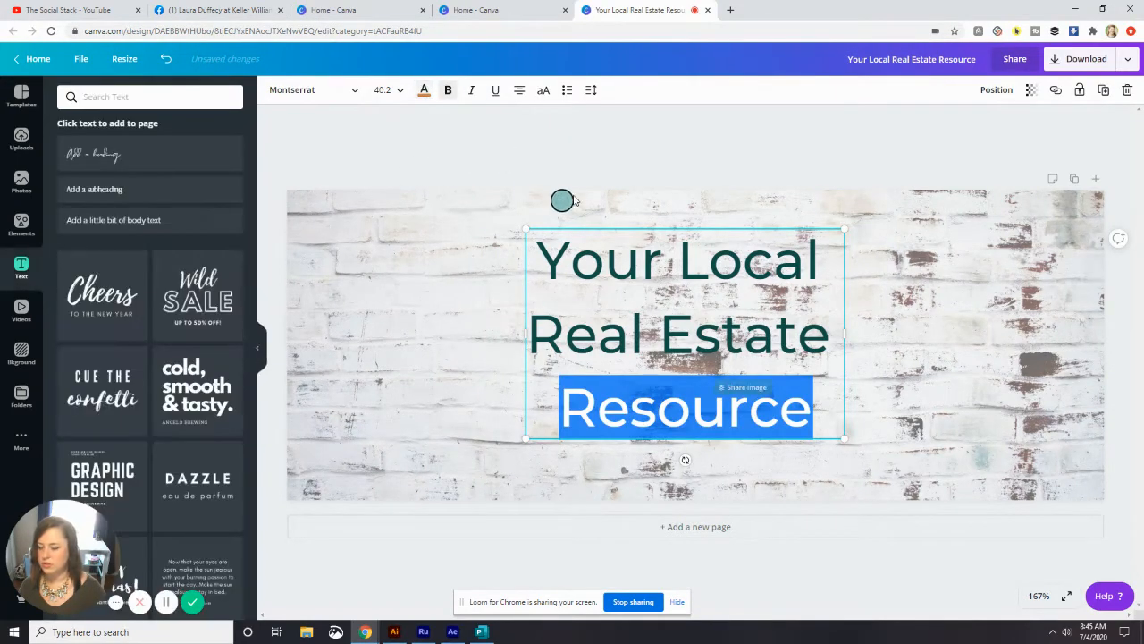
pyautogui.click(567, 194)
pyautogui.click(810, 142)
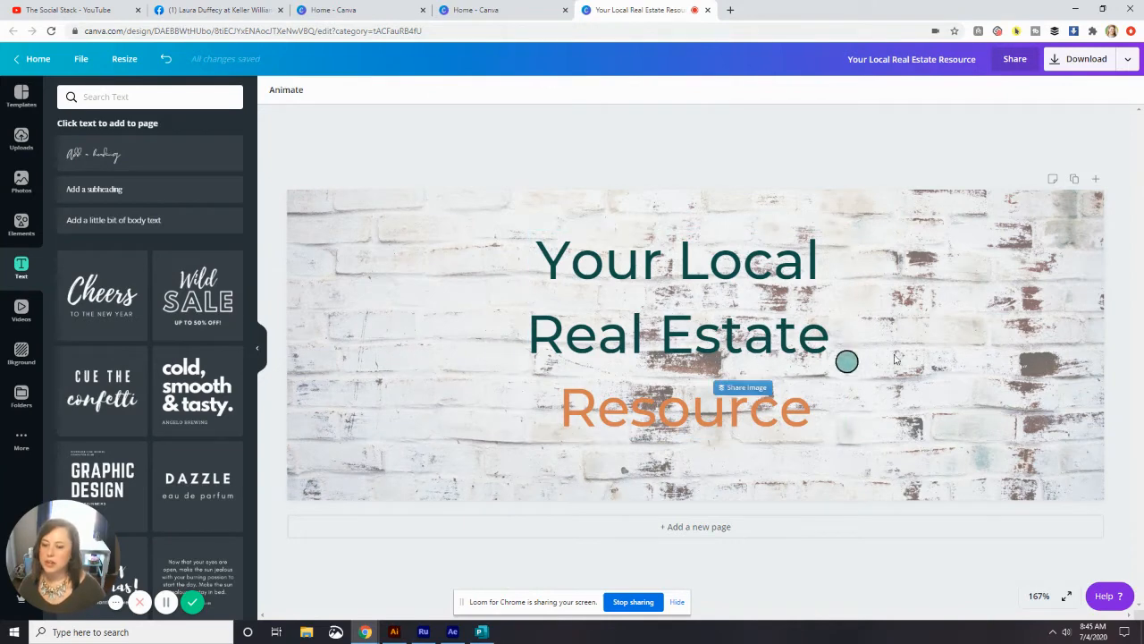
# Search the elements library for "vintage key" and look through the key graphics.
pyautogui.click(49, 130)
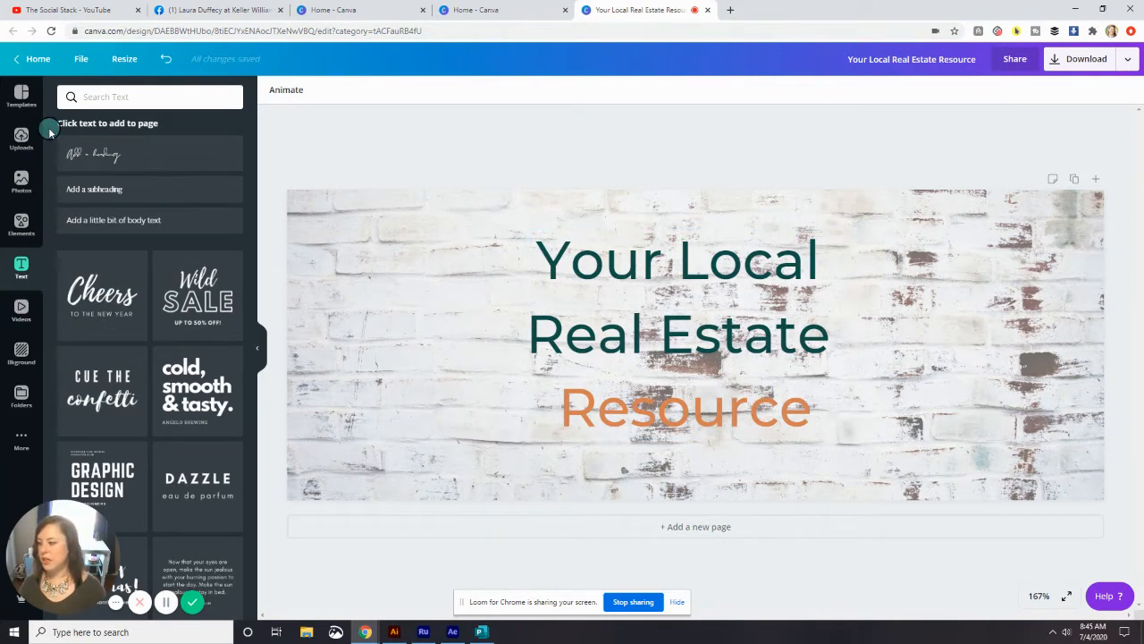
pyautogui.click(20, 226)
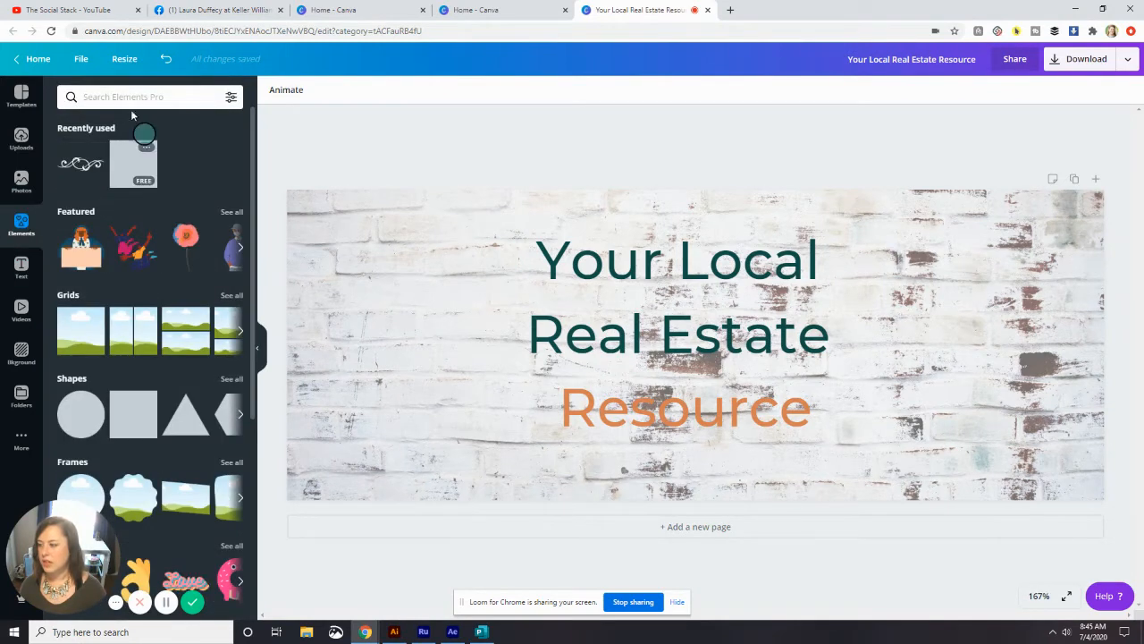
pyautogui.click(130, 100)
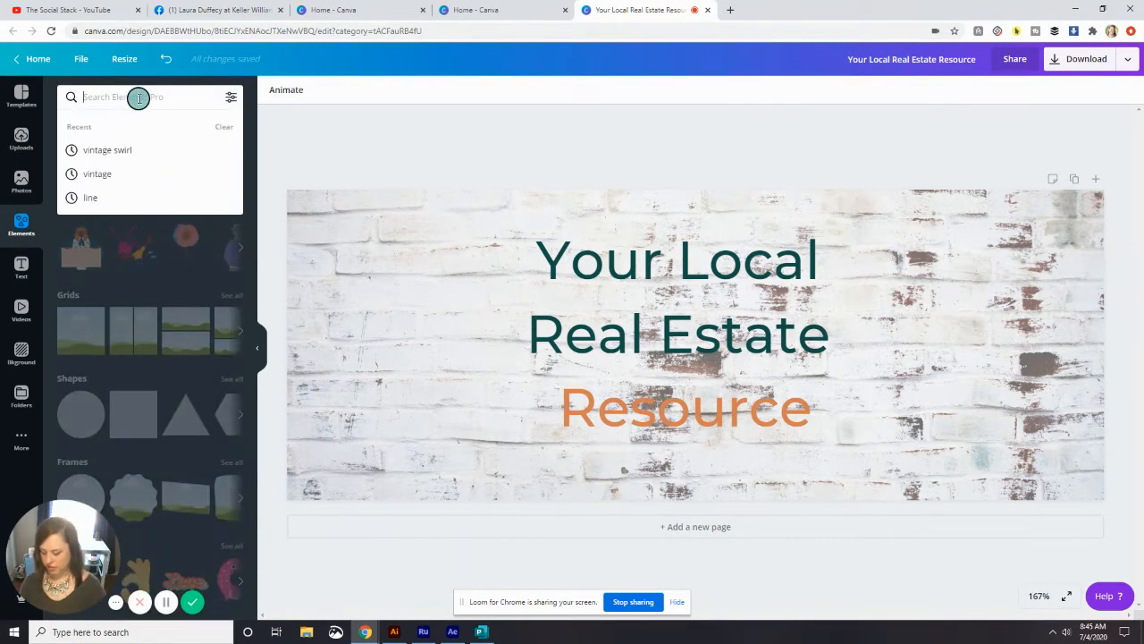
pyautogui.write('vintage ')
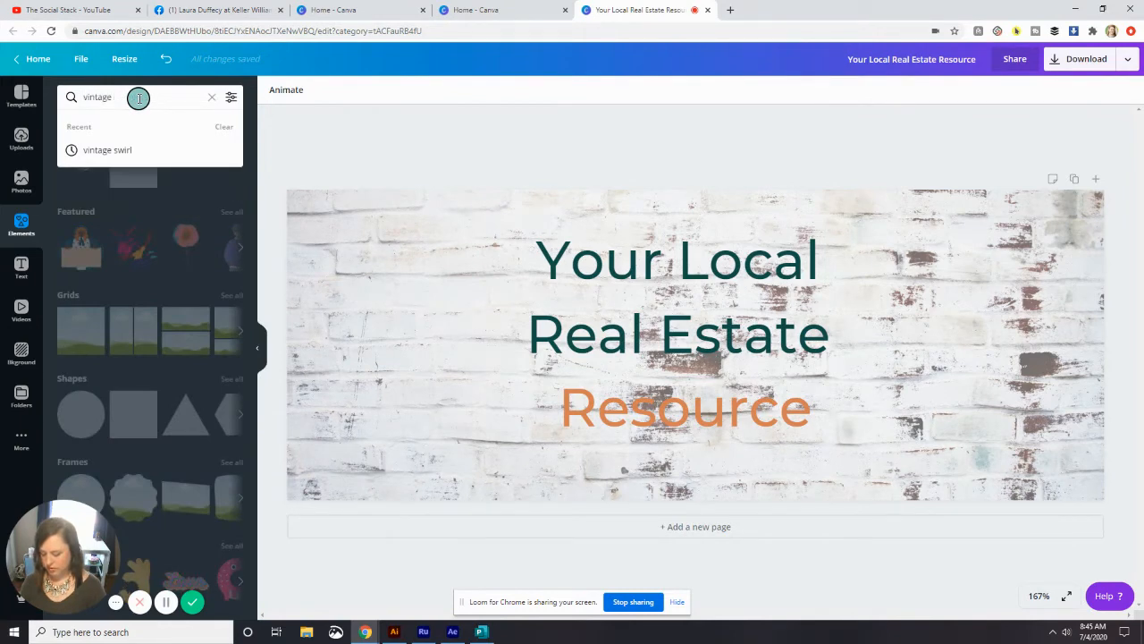
pyautogui.write('key')
pyautogui.press('Return')
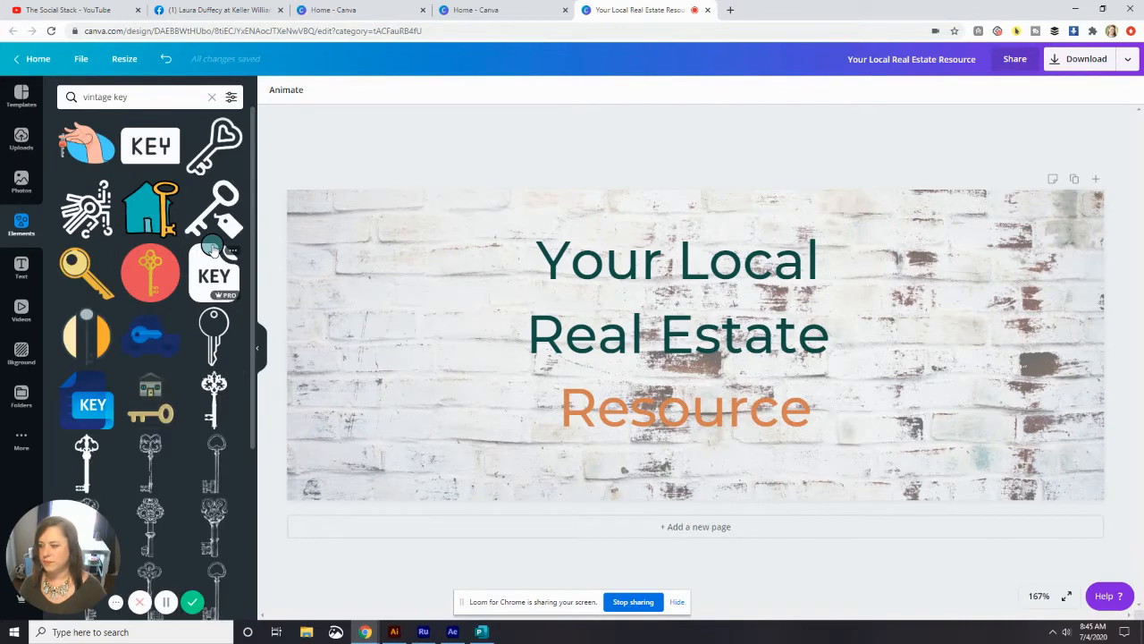
pyautogui.scroll(-5, 212, 248)
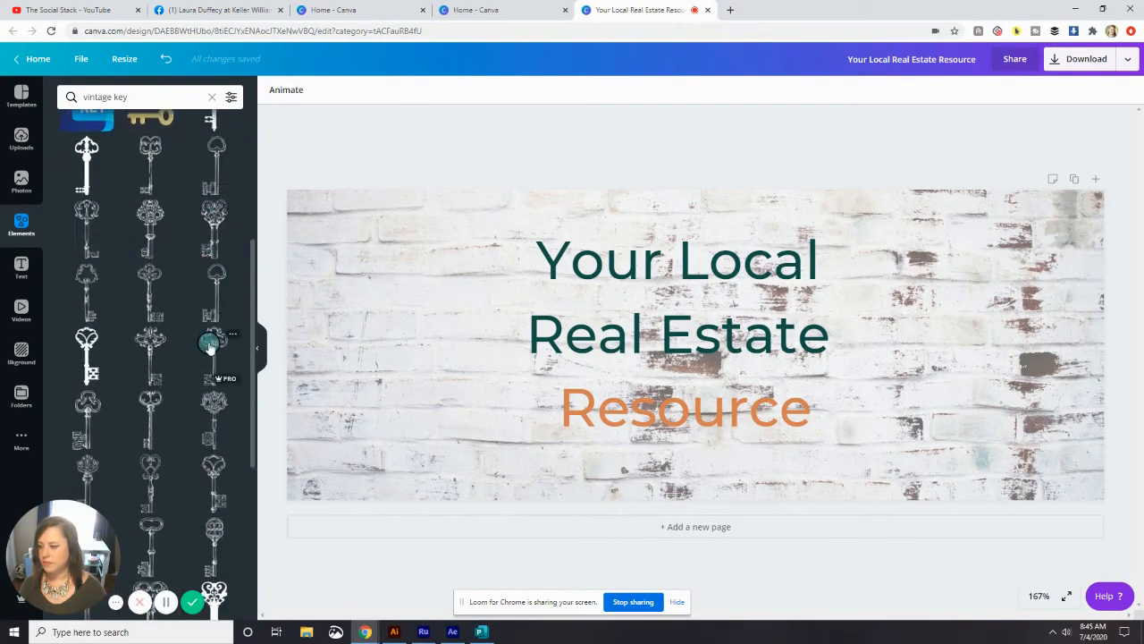
pyautogui.scroll(-3, 210, 335)
pyautogui.scroll(-5, 207, 338)
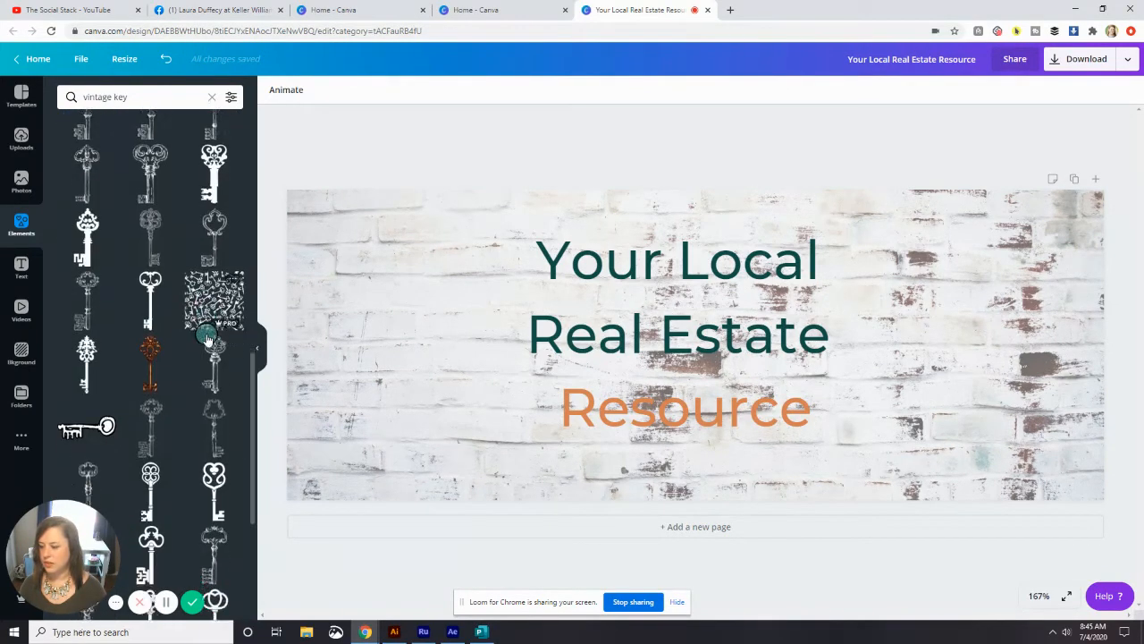
pyautogui.scroll(-3, 207, 331)
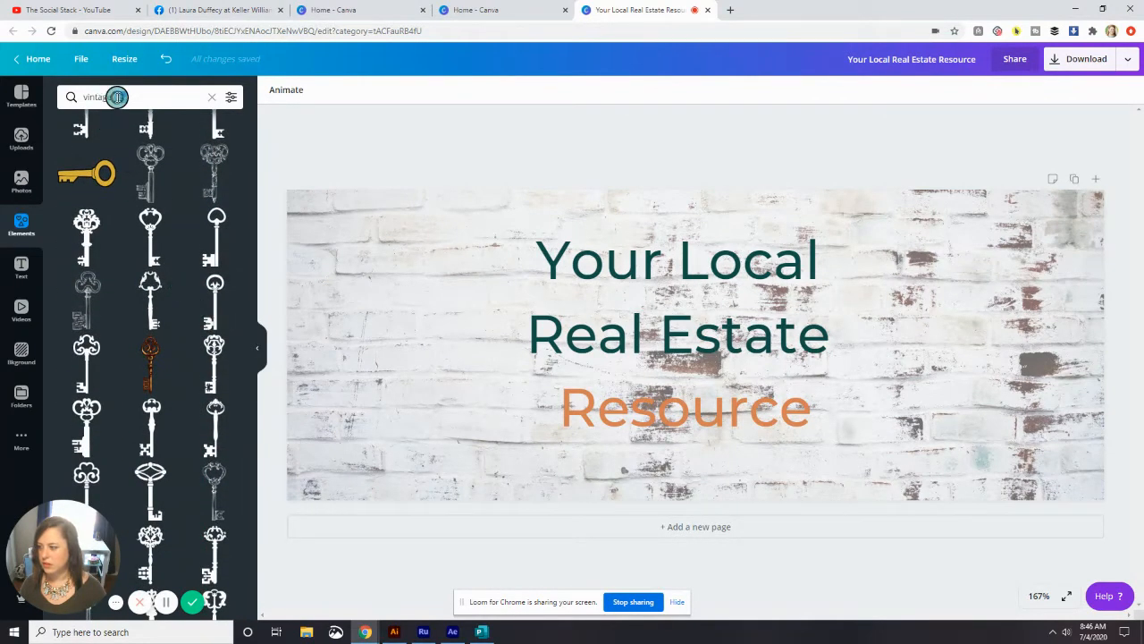
# Search the elements library for "vintage door" and look through the door and key graphics.
pyautogui.press('Return')
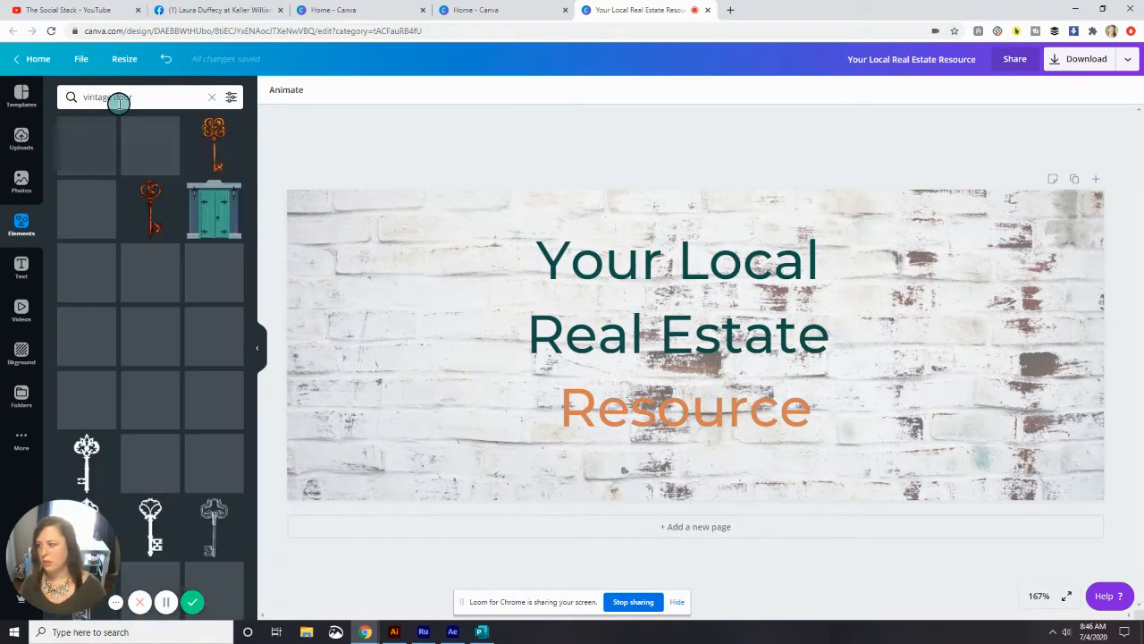
pyautogui.scroll(-3, 171, 228)
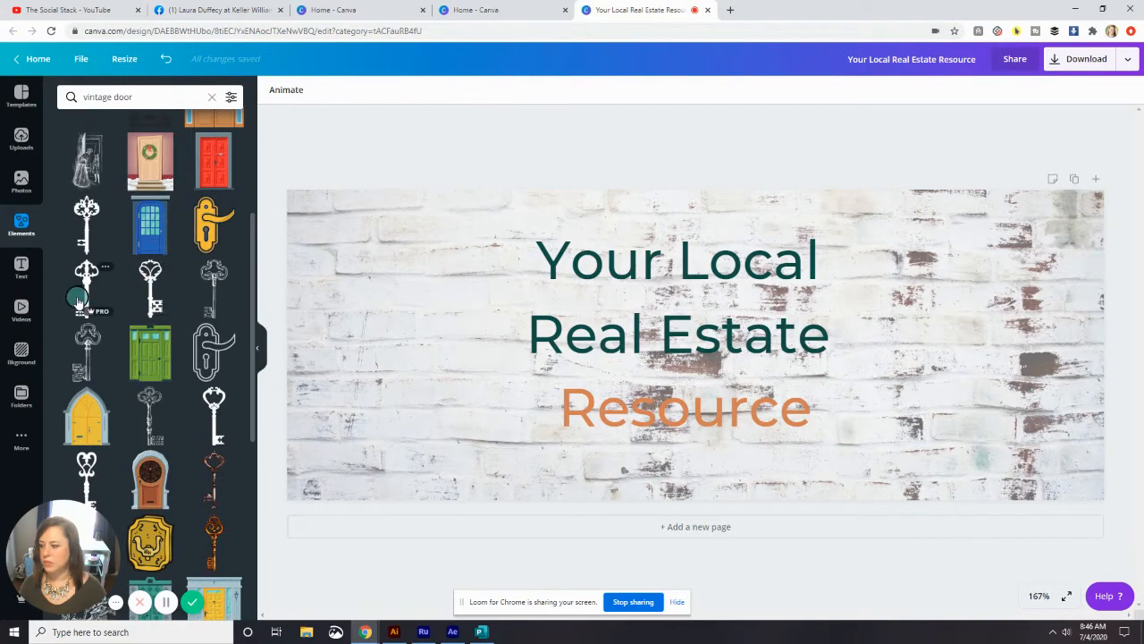
pyautogui.scroll(-2, 201, 357)
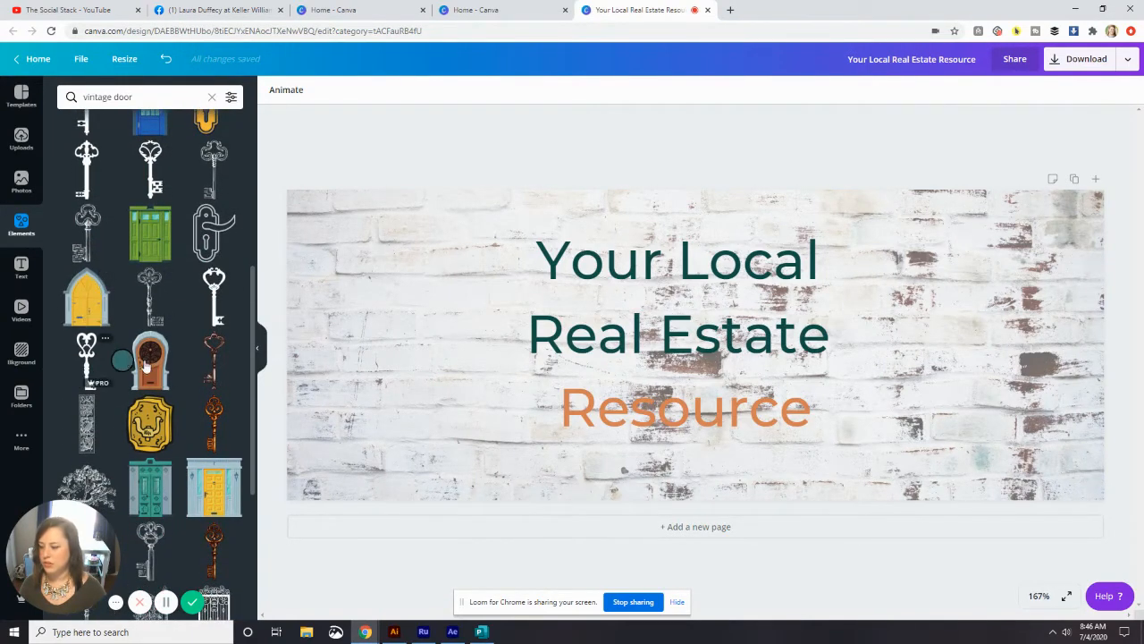
pyautogui.scroll(5, 193, 391)
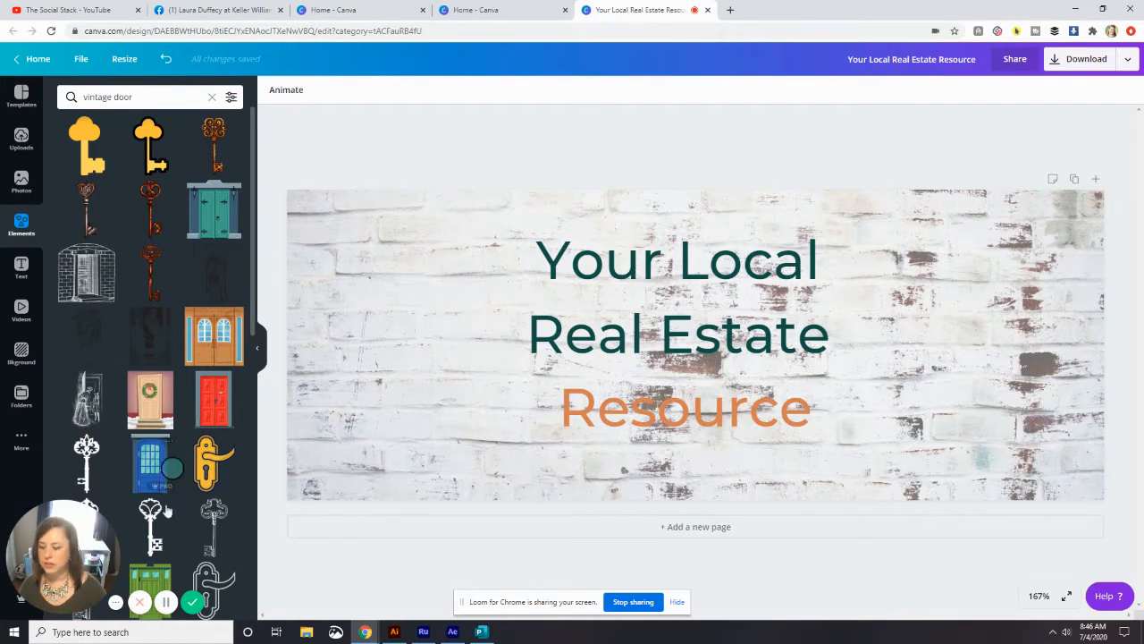
pyautogui.click(166, 602)
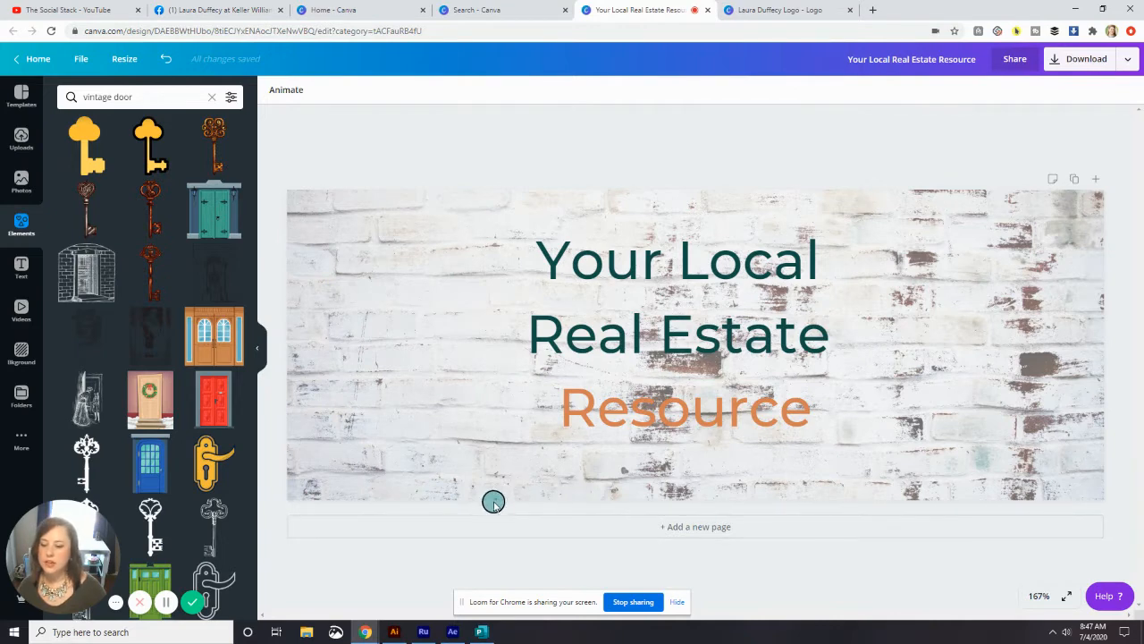
# Copy the key illustration from page 1 of the logo design into the cover and place it to the right of the tagline.
pyautogui.click(786, 11)
pyautogui.click(702, 284)
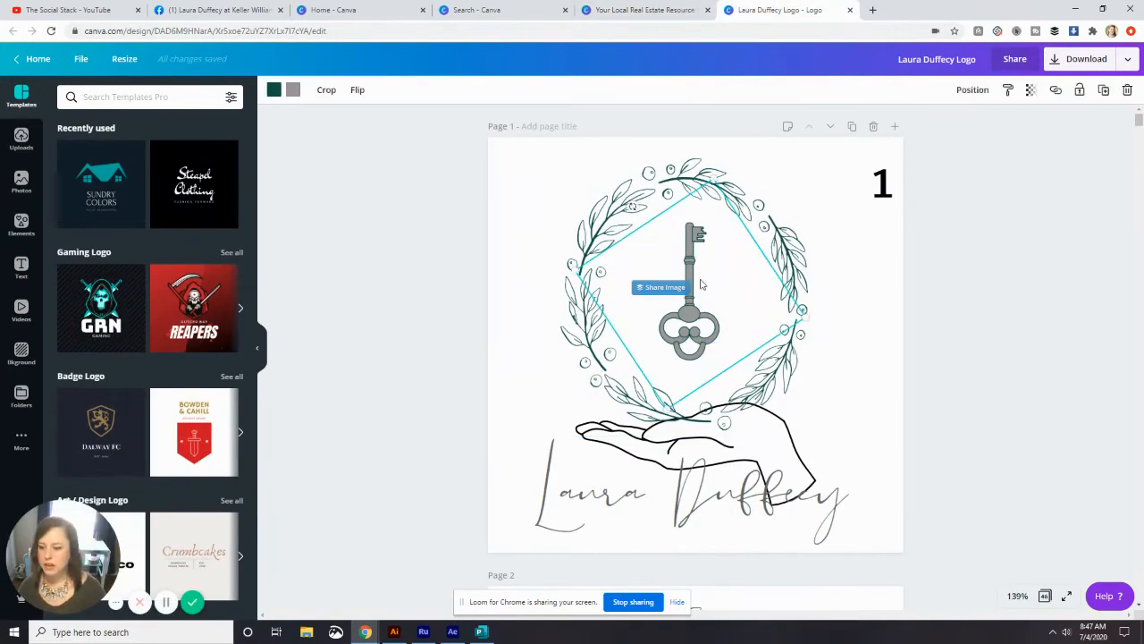
pyautogui.click(644, 9)
pyautogui.hotkey('ctrl', 'v')
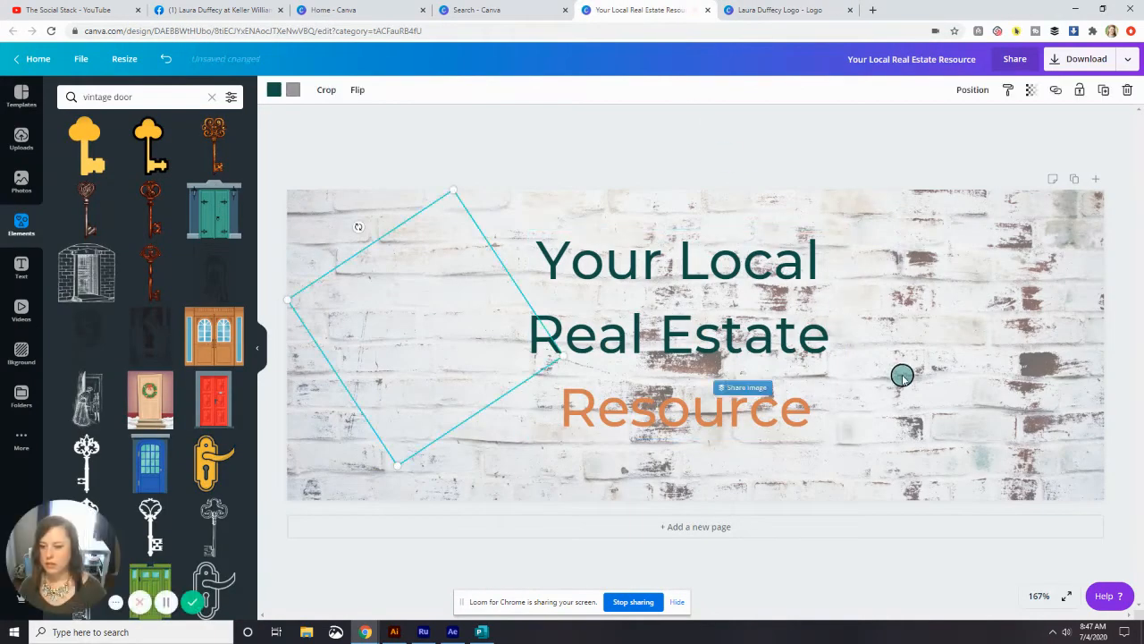
pyautogui.moveTo(423, 333); pyautogui.dragTo(892, 337)
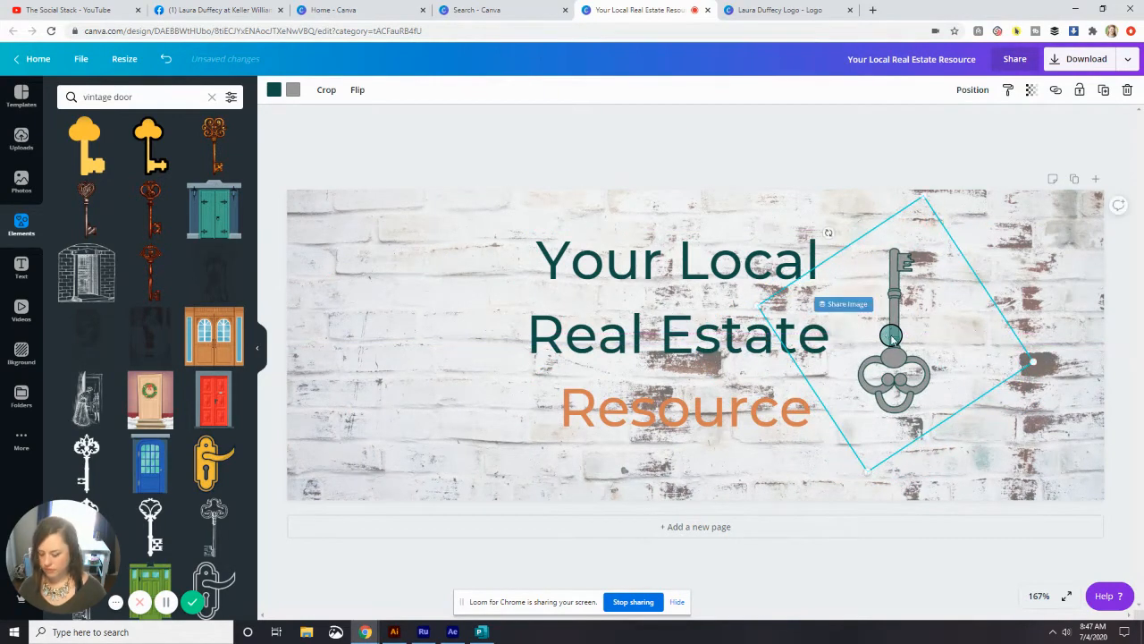
# Duplicate the key and place the copy to the left of the tagline, level with the original.
pyautogui.hotkey('ctrl', 'd')
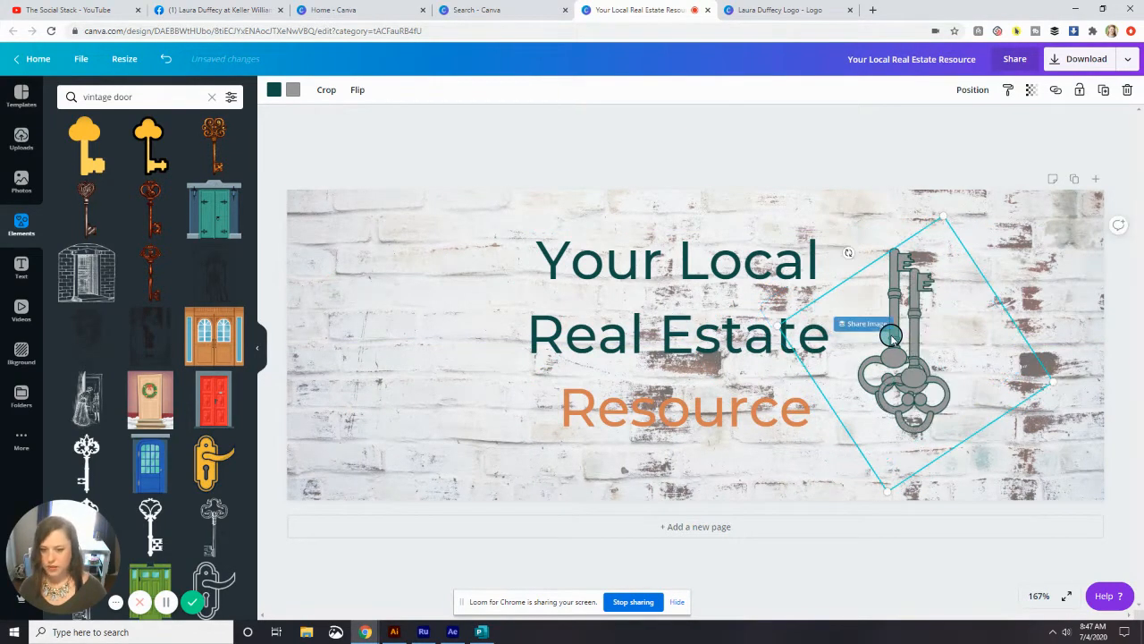
pyautogui.moveTo(926, 371); pyautogui.dragTo(456, 362)
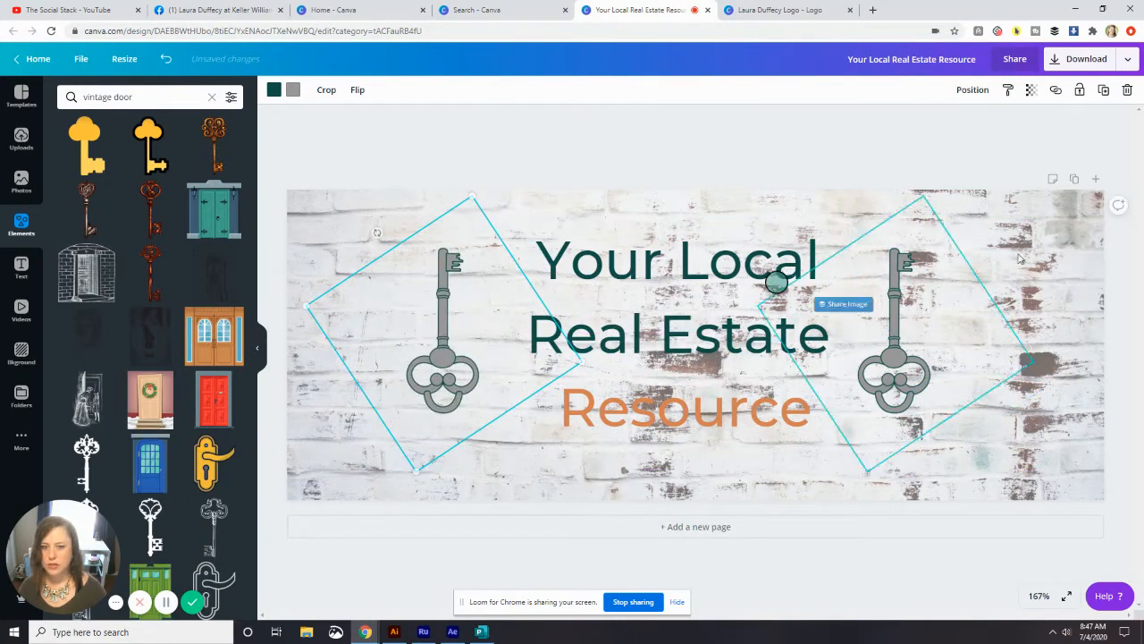
pyautogui.click(1105, 92)
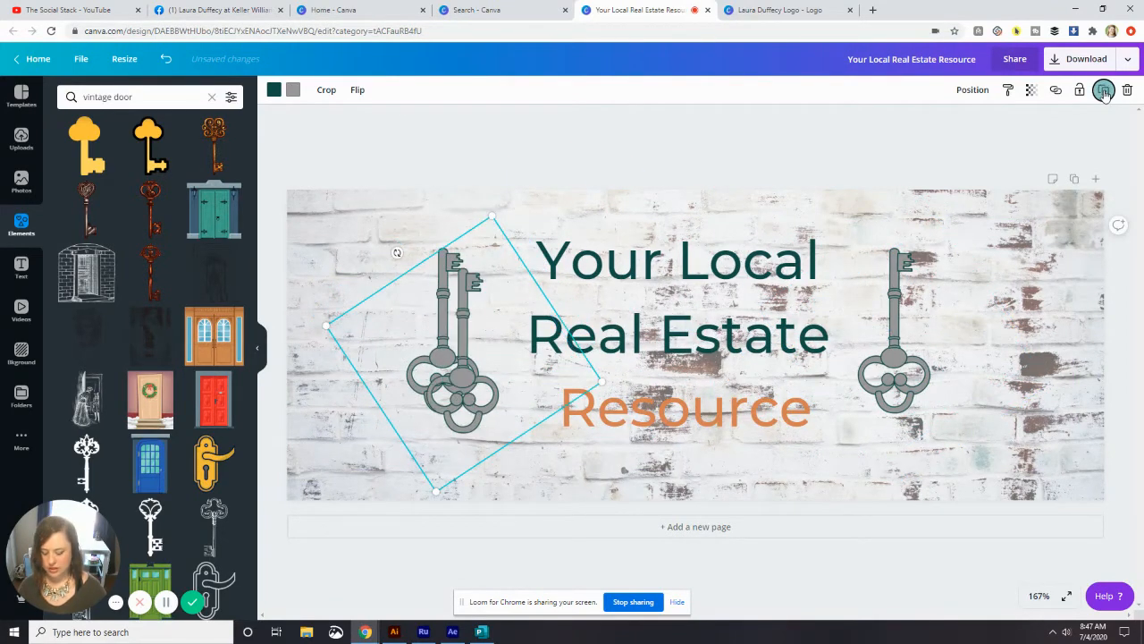
pyautogui.press('Delete')
pyautogui.click(442, 329)
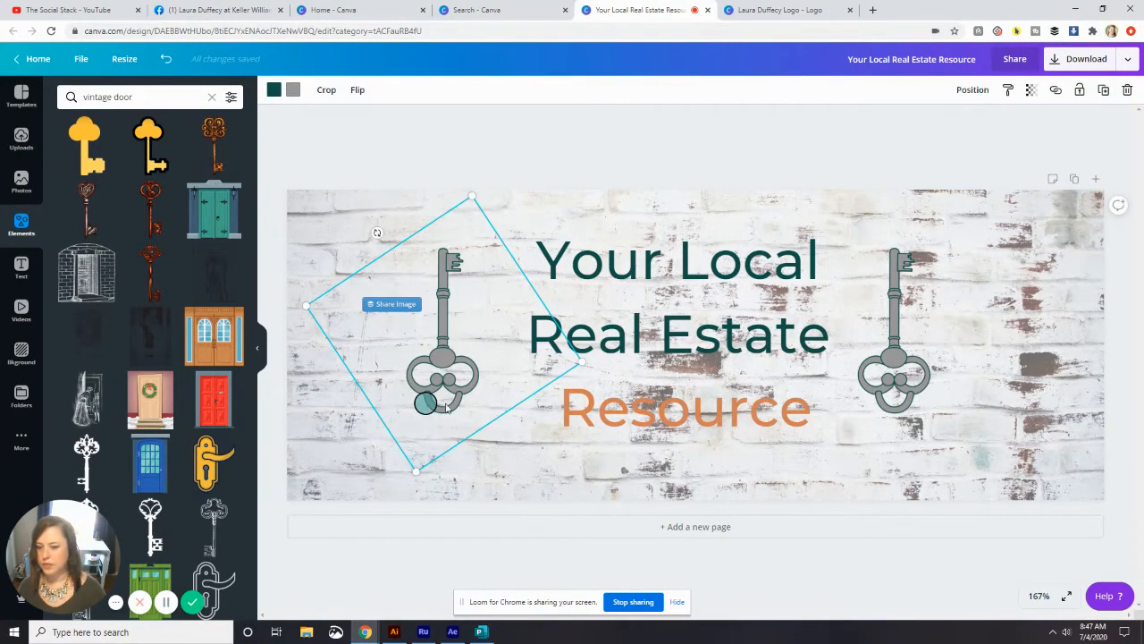
# Rotate the key right of the tagline by 180 degrees and shift the left key slightly closer to the text.
pyautogui.click(885, 393)
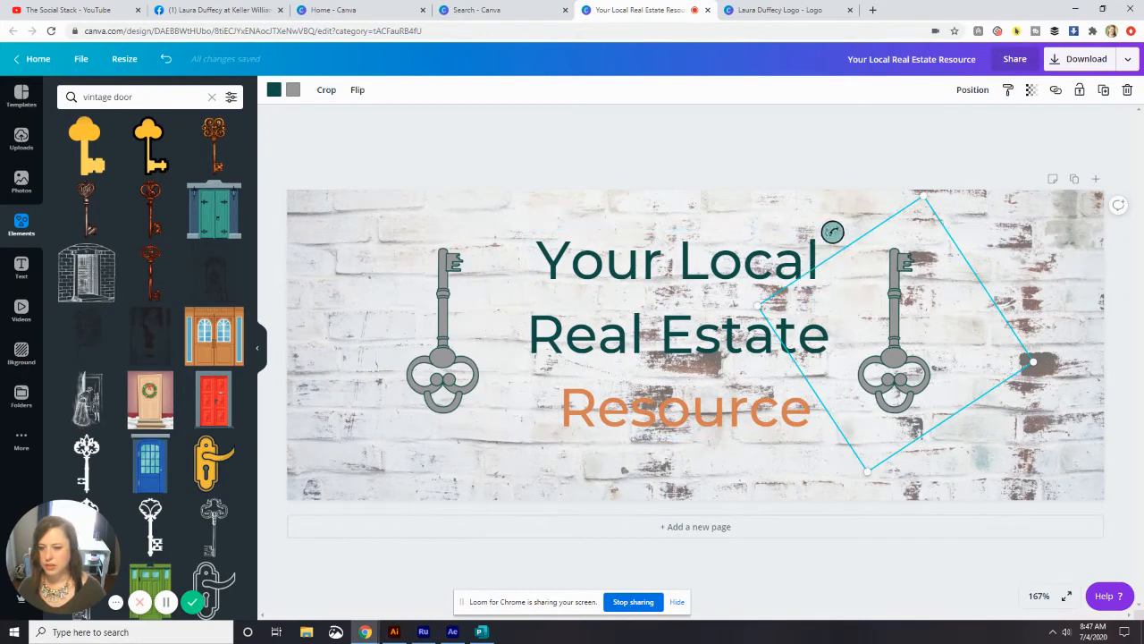
pyautogui.moveTo(832, 232); pyautogui.dragTo(924, 391)
pyautogui.moveTo(891, 327); pyautogui.dragTo(899, 316)
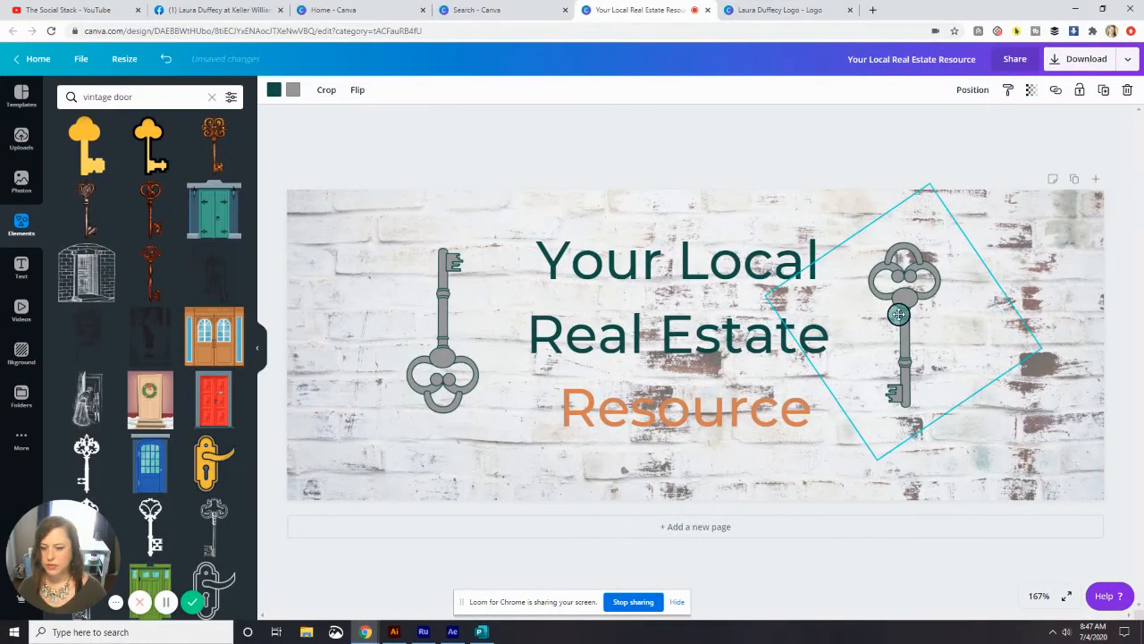
pyautogui.moveTo(439, 315); pyautogui.dragTo(456, 316)
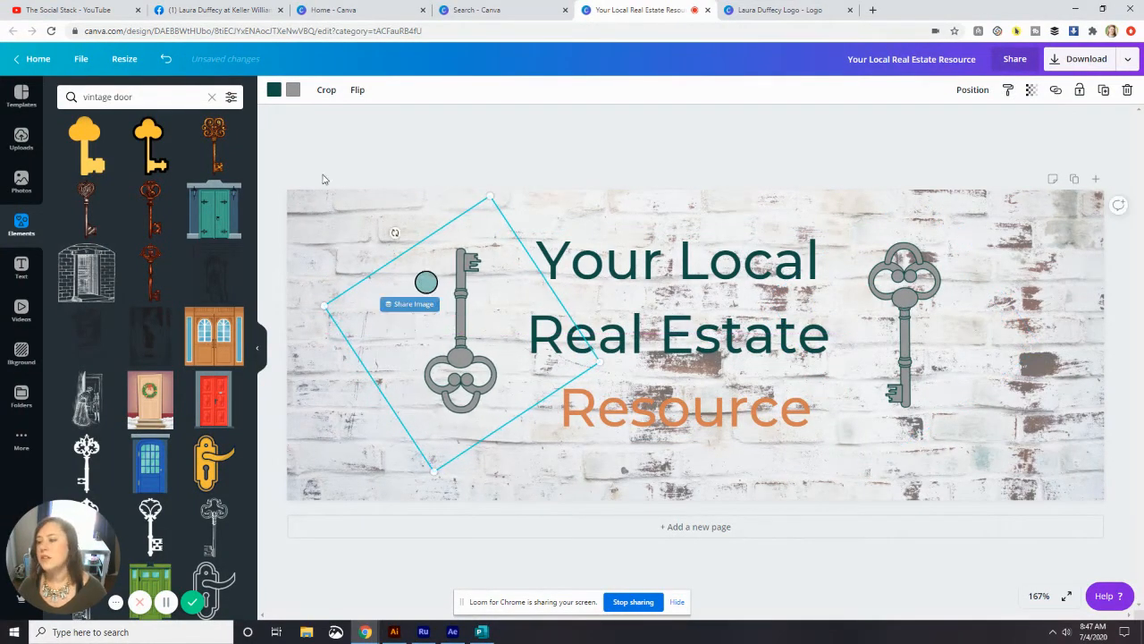
# Recolor the left key with the palette's golden yellow for the fill and orange for the outline.
pyautogui.click(295, 90)
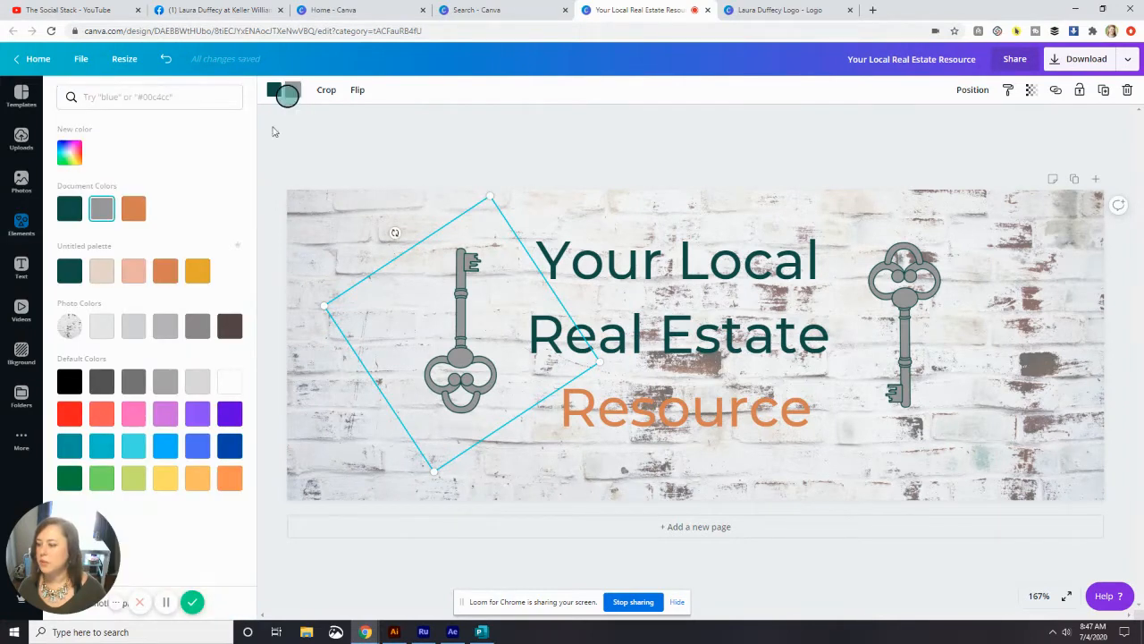
pyautogui.click(197, 269)
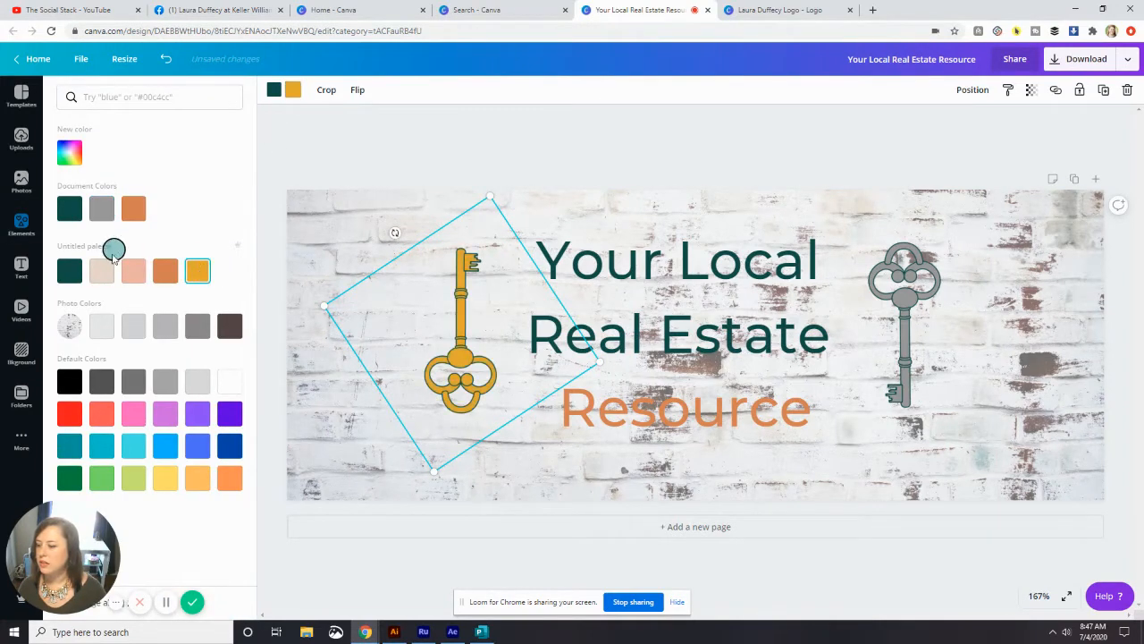
pyautogui.click(274, 93)
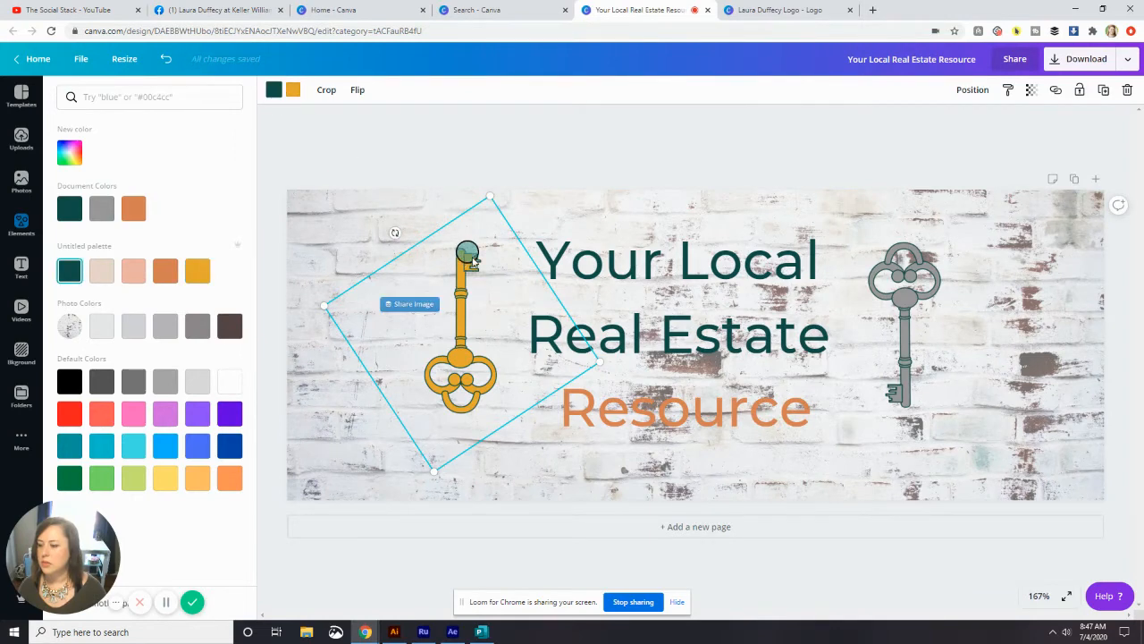
pyautogui.click(102, 271)
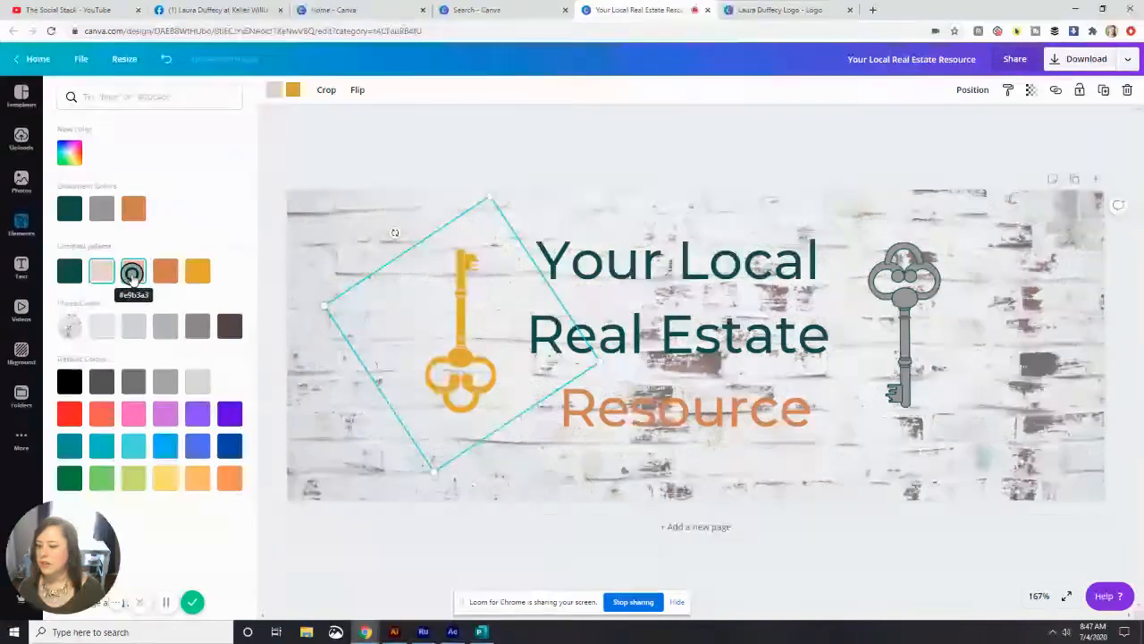
pyautogui.click(163, 275)
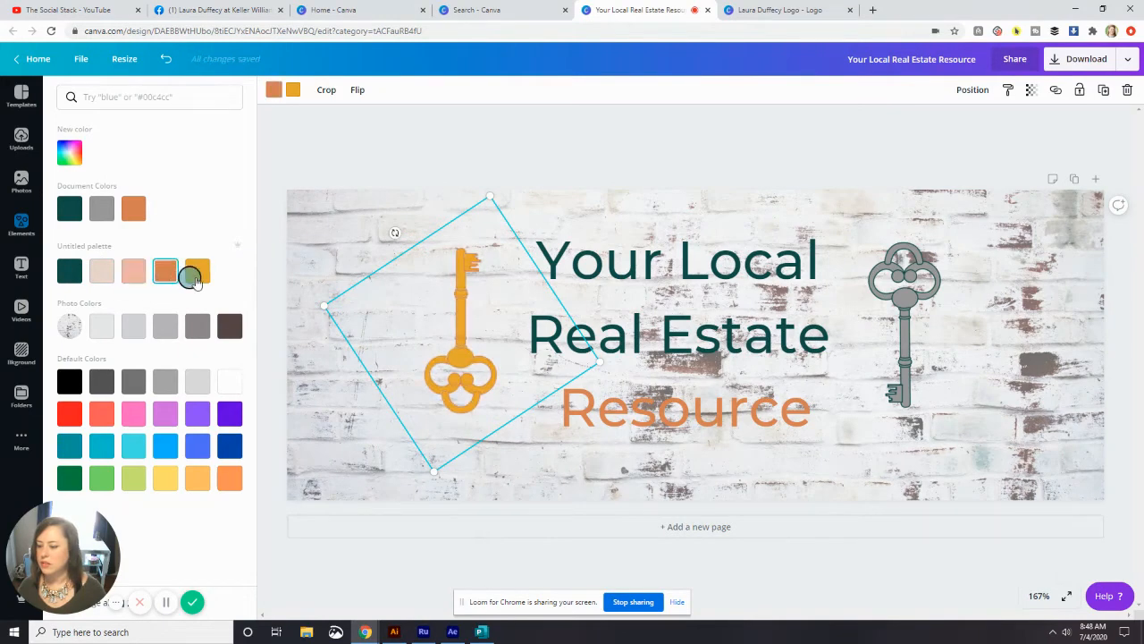
# Recolor the key right of the tagline with the palette's golden yellow for the fill and light beige for the outline.
pyautogui.click(897, 334)
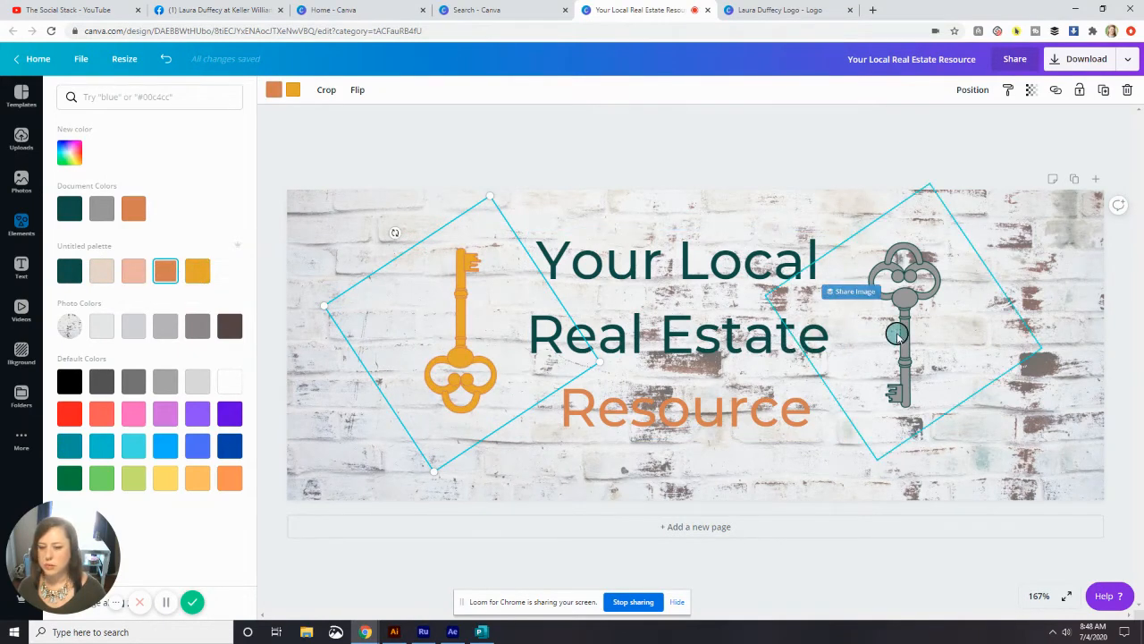
pyautogui.click(300, 89)
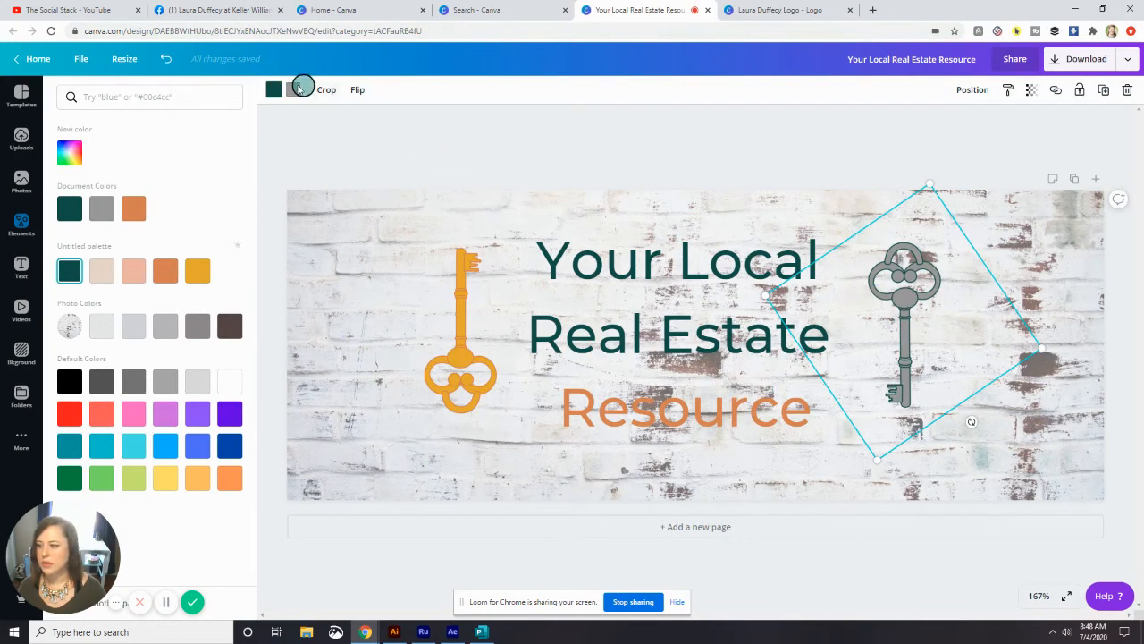
pyautogui.click(202, 270)
pyautogui.click(274, 89)
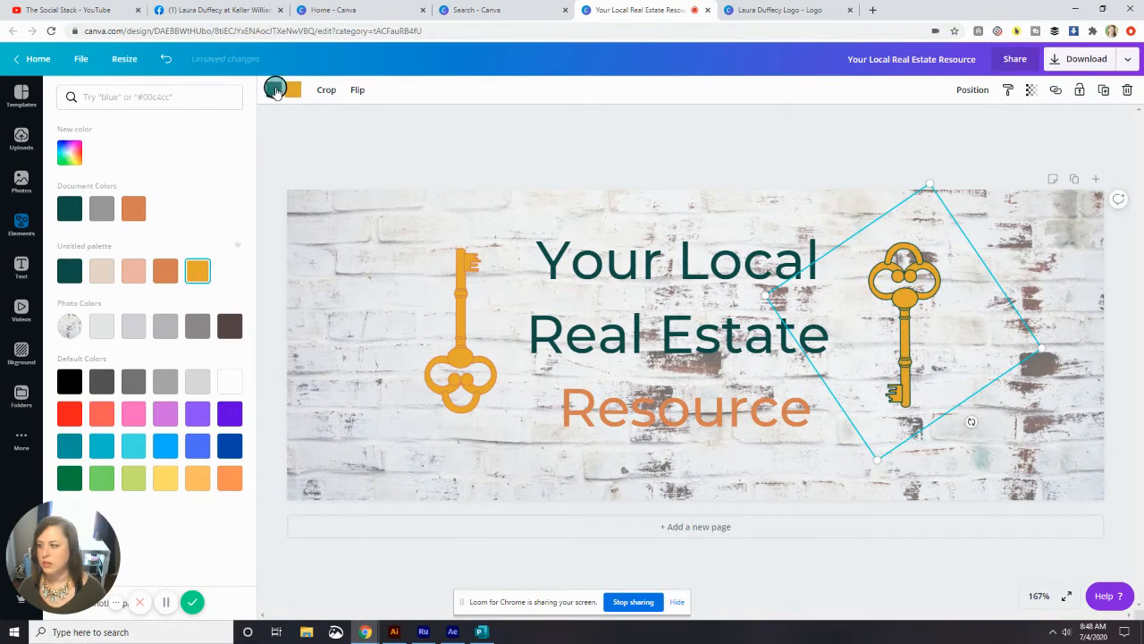
pyautogui.click(167, 270)
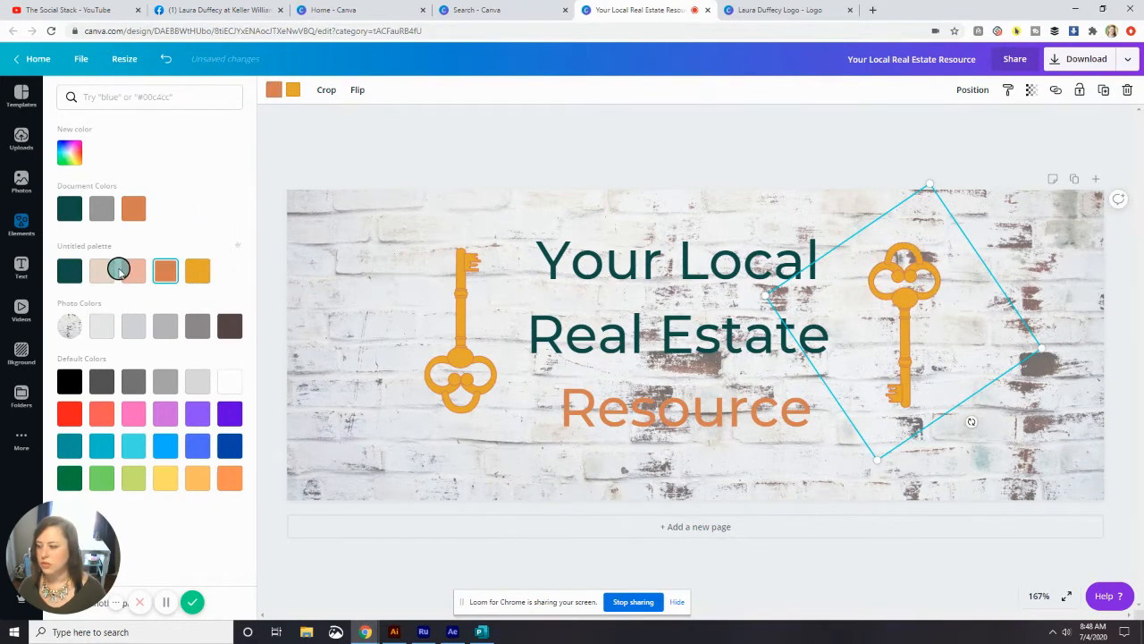
pyautogui.click(132, 271)
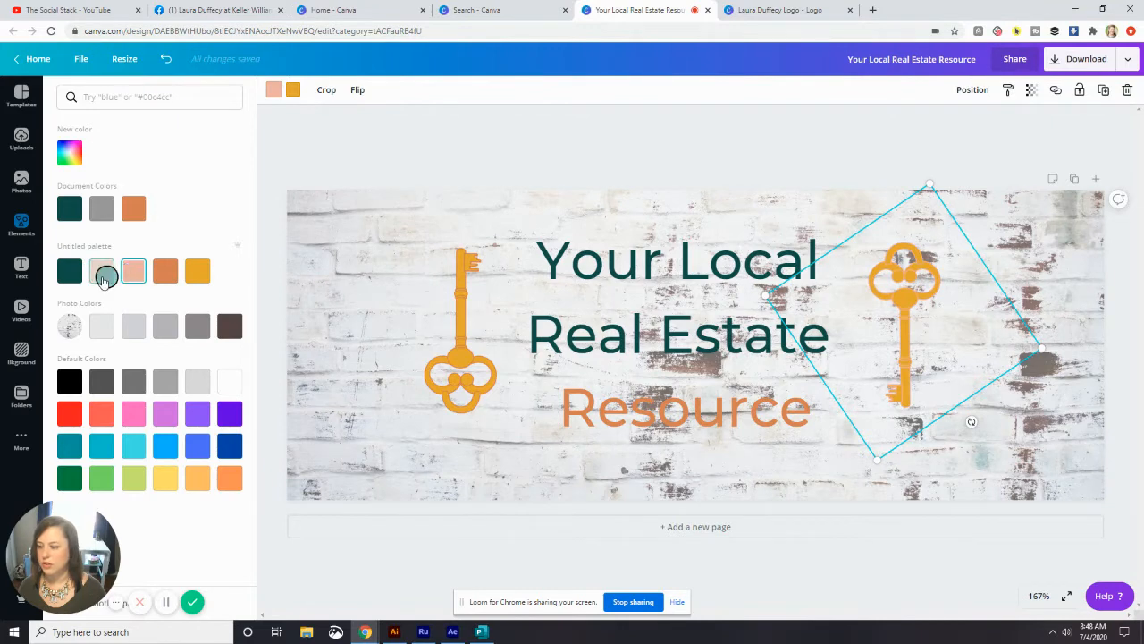
pyautogui.click(101, 274)
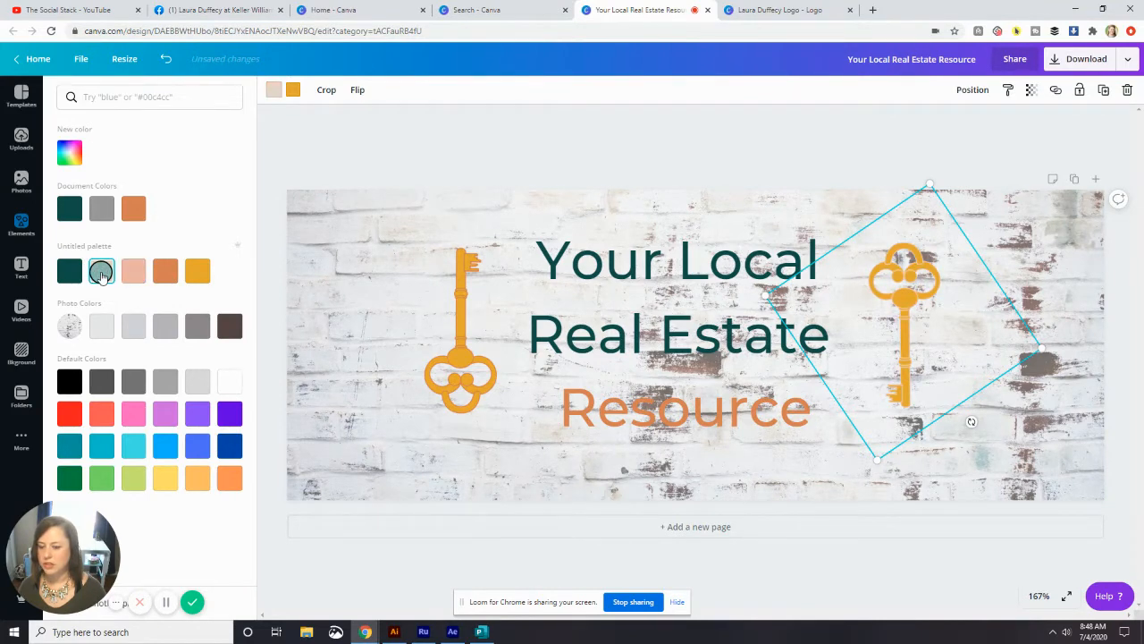
# Change the outline of the key left of the tagline to the palette's light beige.
pyautogui.click(451, 332)
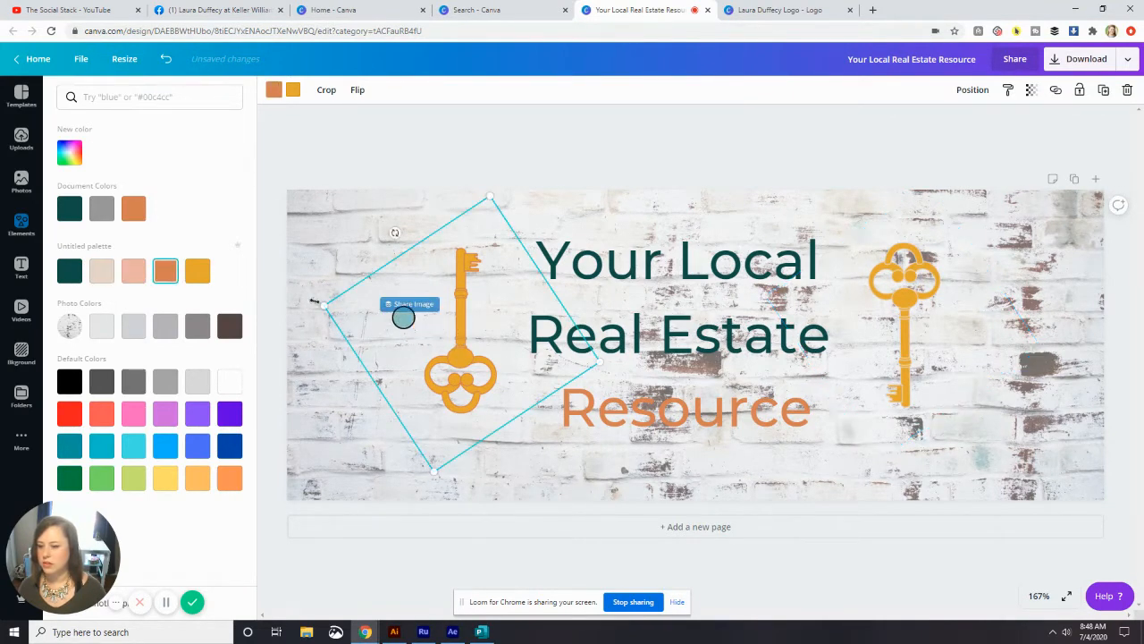
pyautogui.click(587, 155)
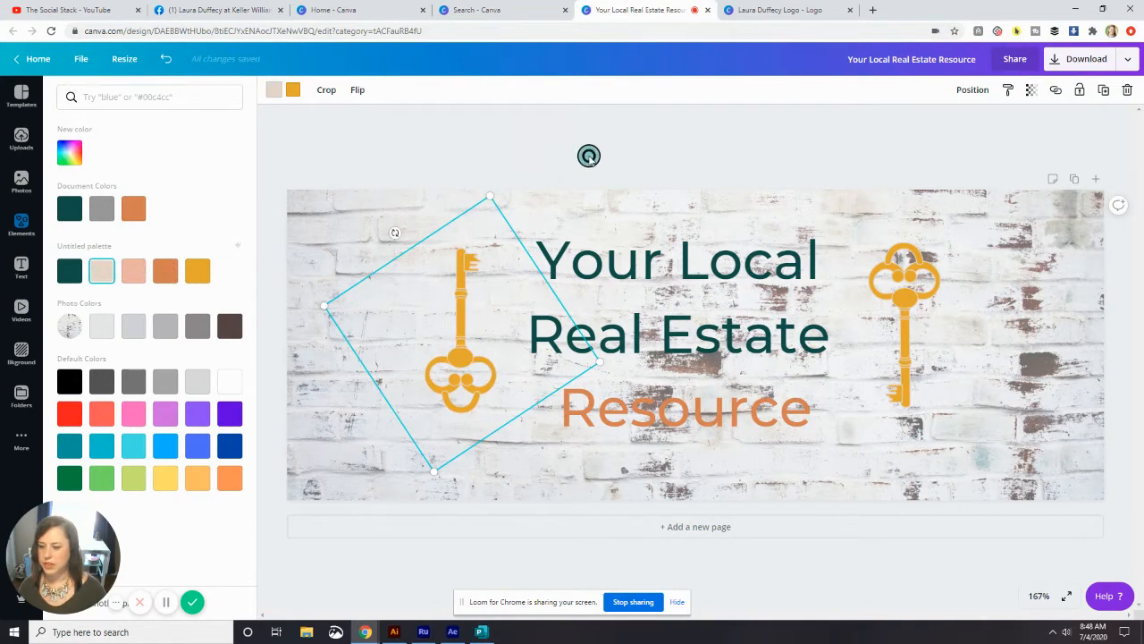
pyautogui.click(704, 150)
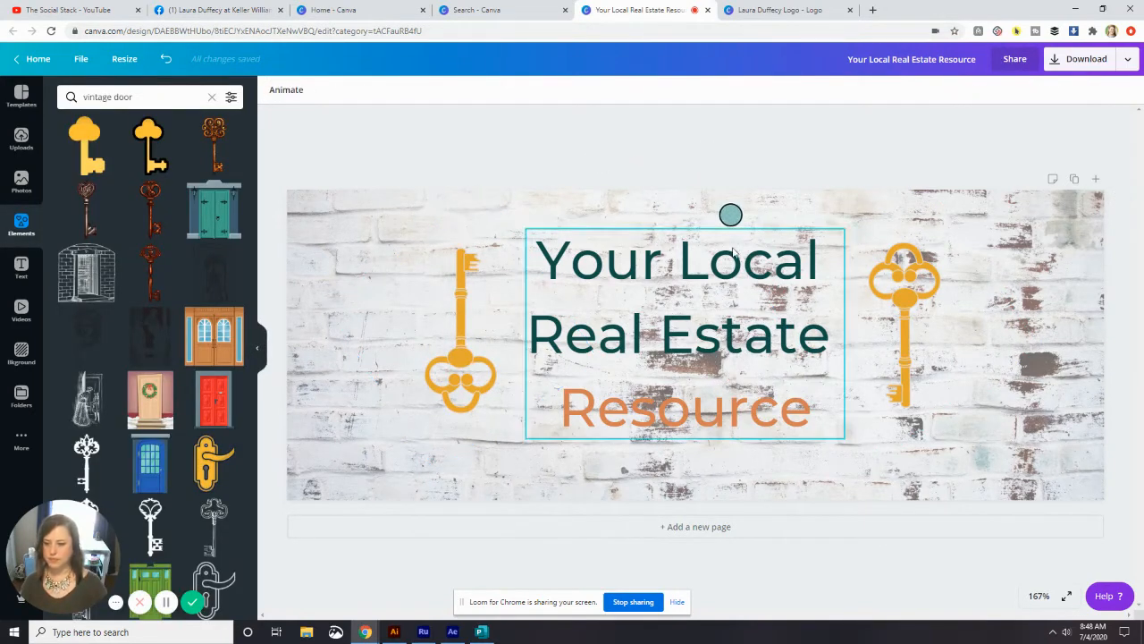
# Rotate the key right of the tagline very slightly to fine-tune its upright angle.
pyautogui.click(910, 287)
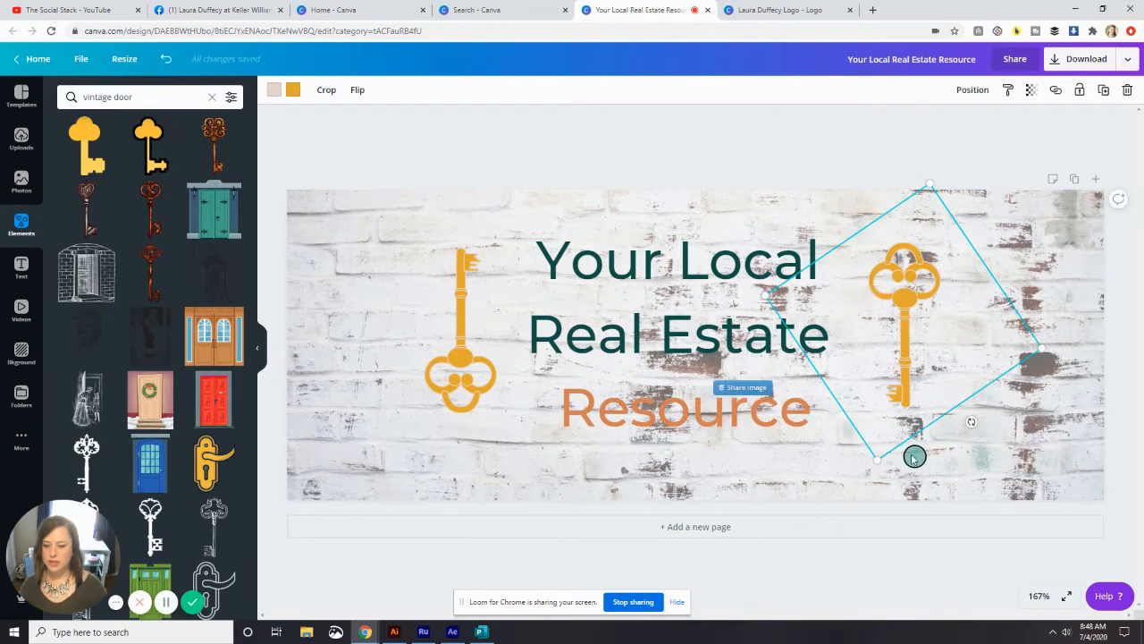
pyautogui.moveTo(976, 425); pyautogui.dragTo(976, 425)
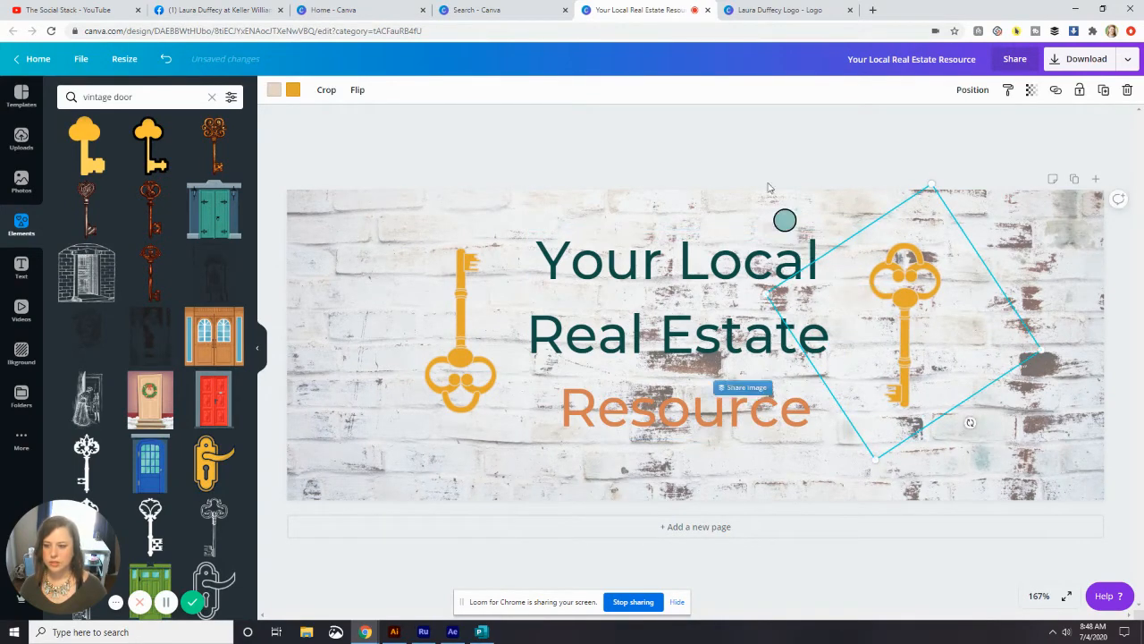
pyautogui.click(756, 147)
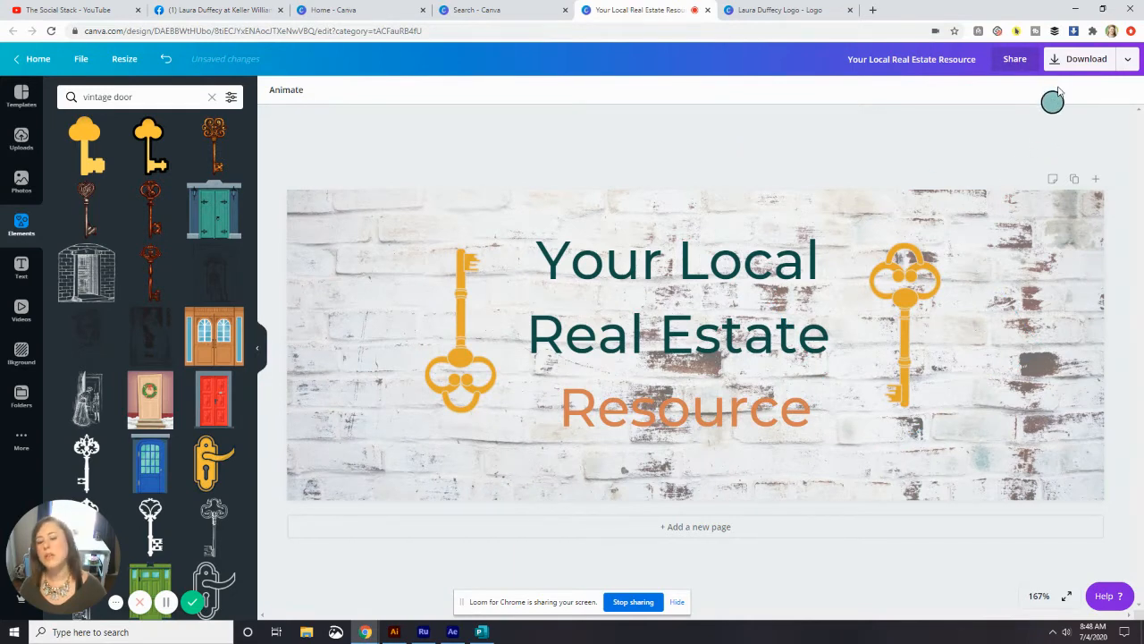
# Download the cover design as a PNG at 3x size, 2460 x 936 px.
pyautogui.click(1069, 61)
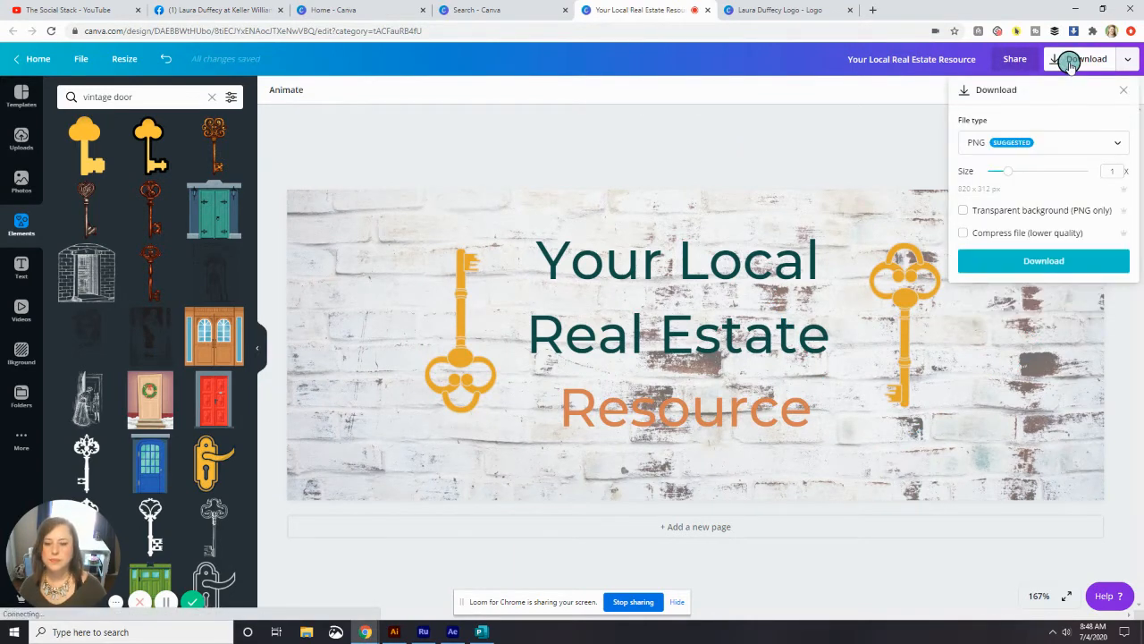
pyautogui.click(986, 176)
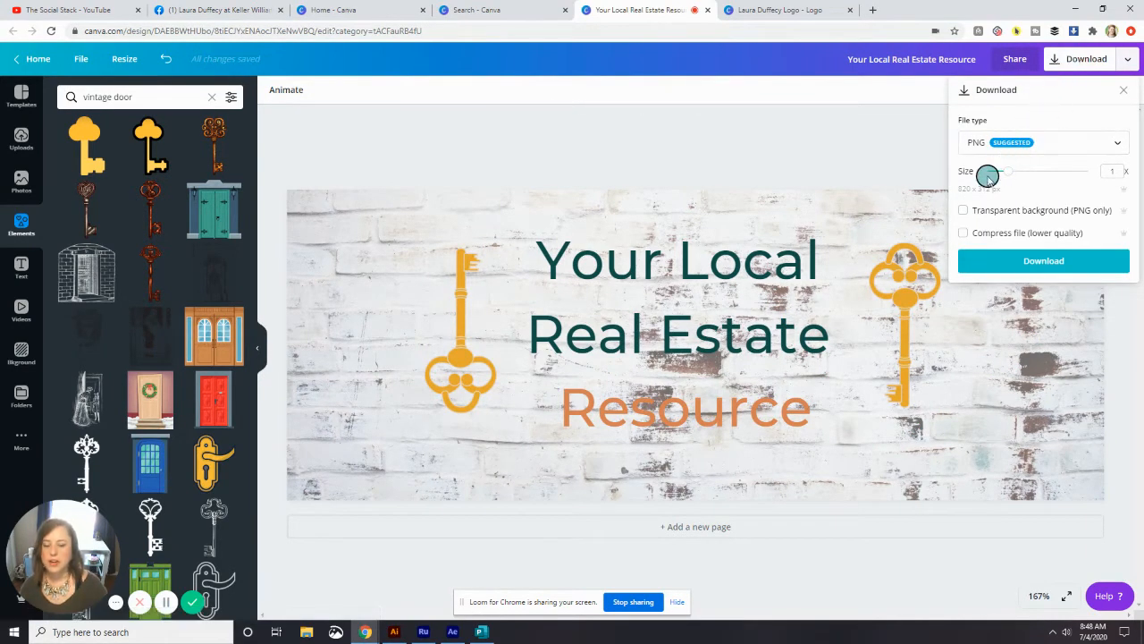
pyautogui.moveTo(988, 177); pyautogui.dragTo(1013, 172)
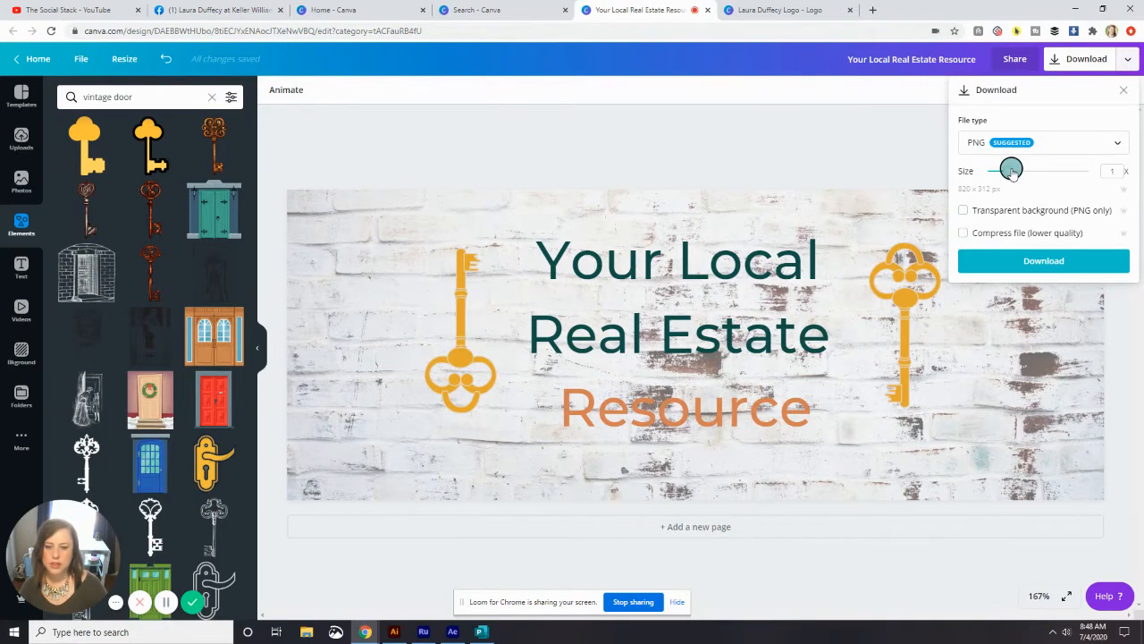
pyautogui.moveTo(1011, 175); pyautogui.dragTo(1105, 177)
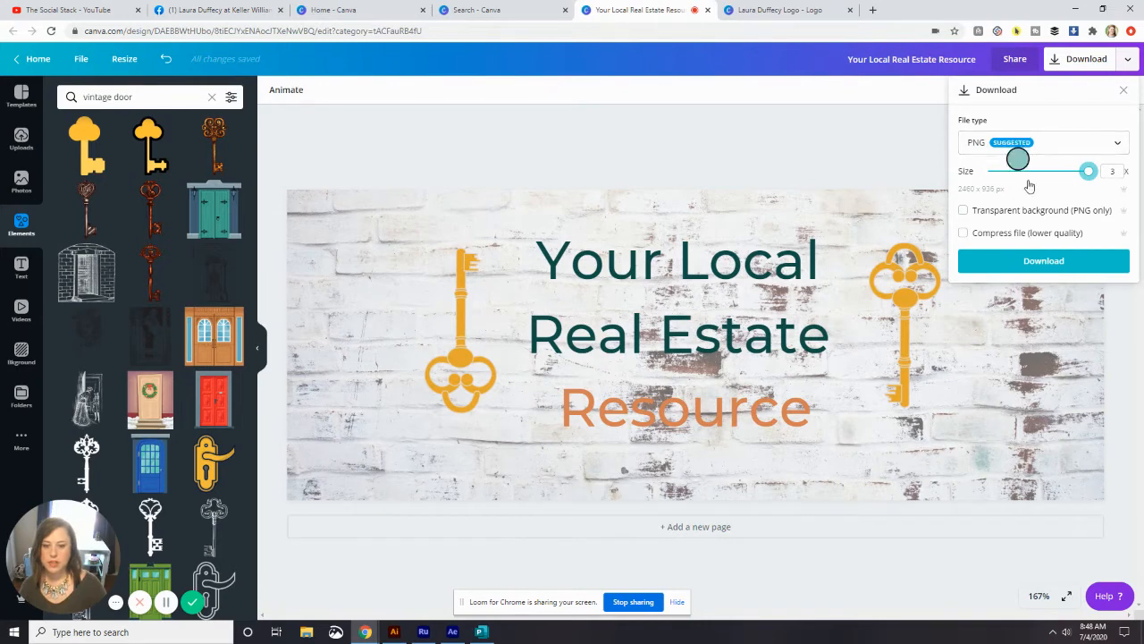
pyautogui.click(1053, 262)
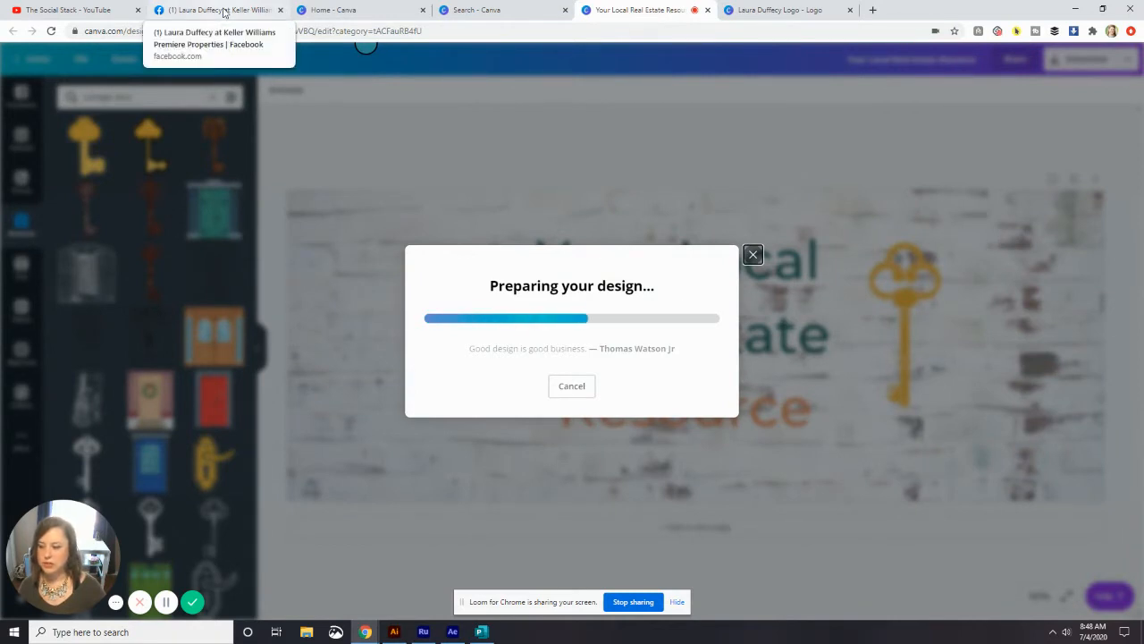
# Switch to the Facebook business page and upload "Your Local Real Estate Resource (1)" from Downloads as its cover photo.
pyautogui.click(224, 12)
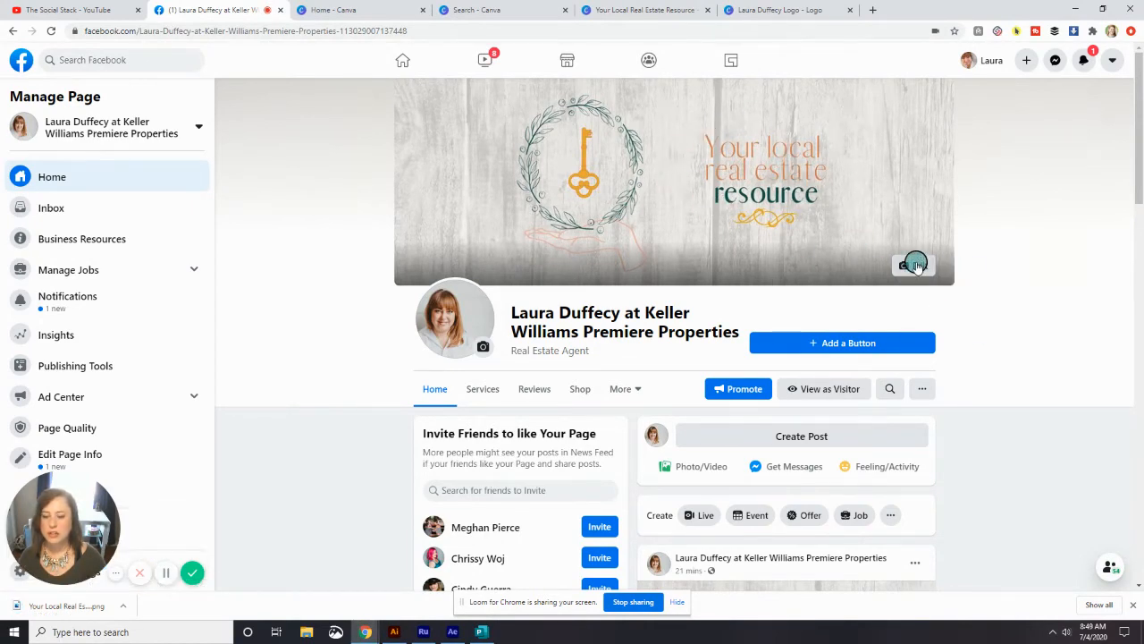
pyautogui.click(914, 266)
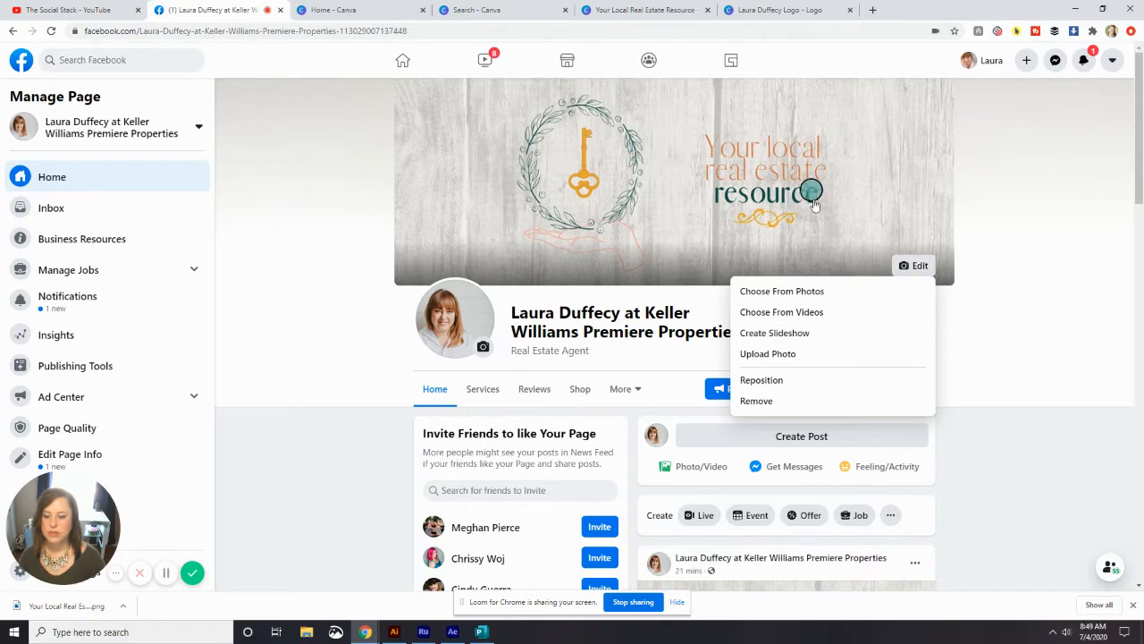
pyautogui.click(811, 354)
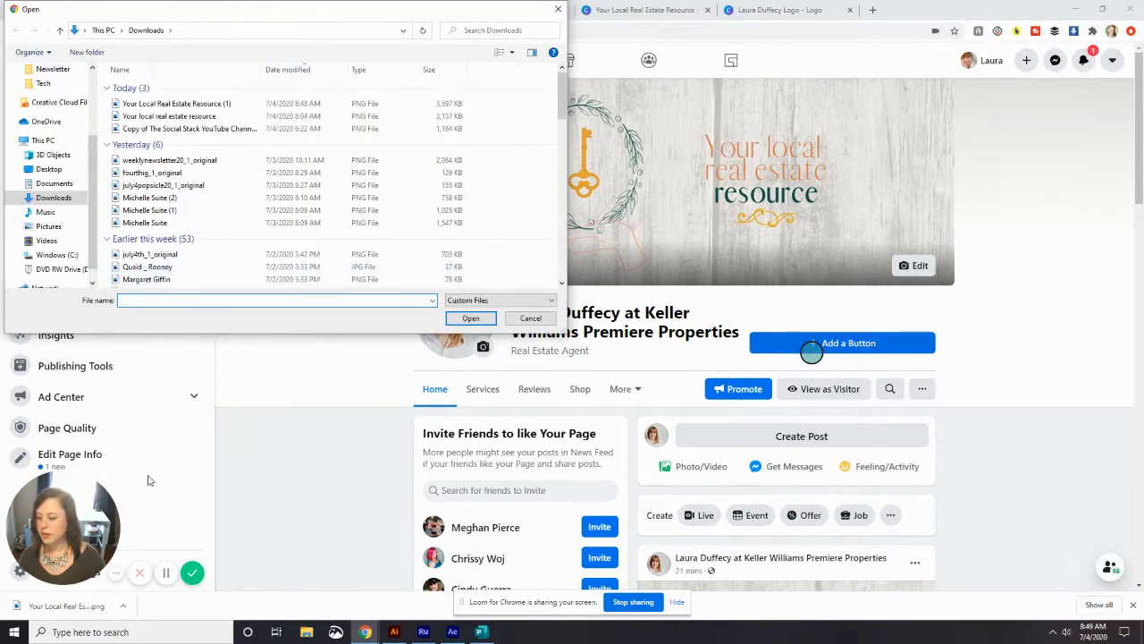
pyautogui.click(171, 105)
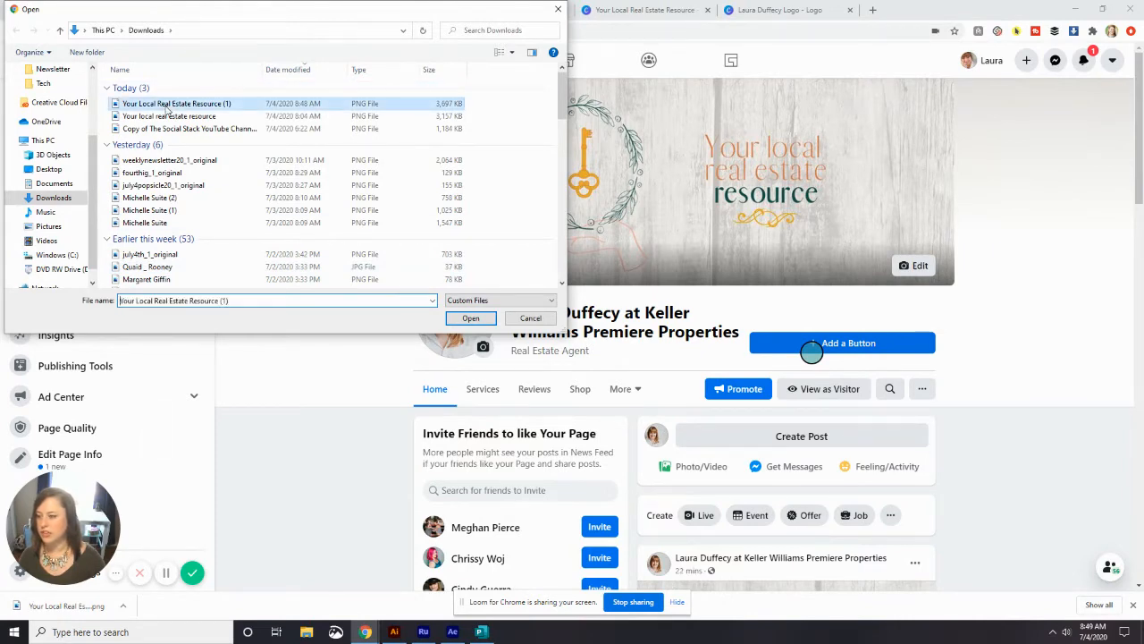
pyautogui.click(472, 319)
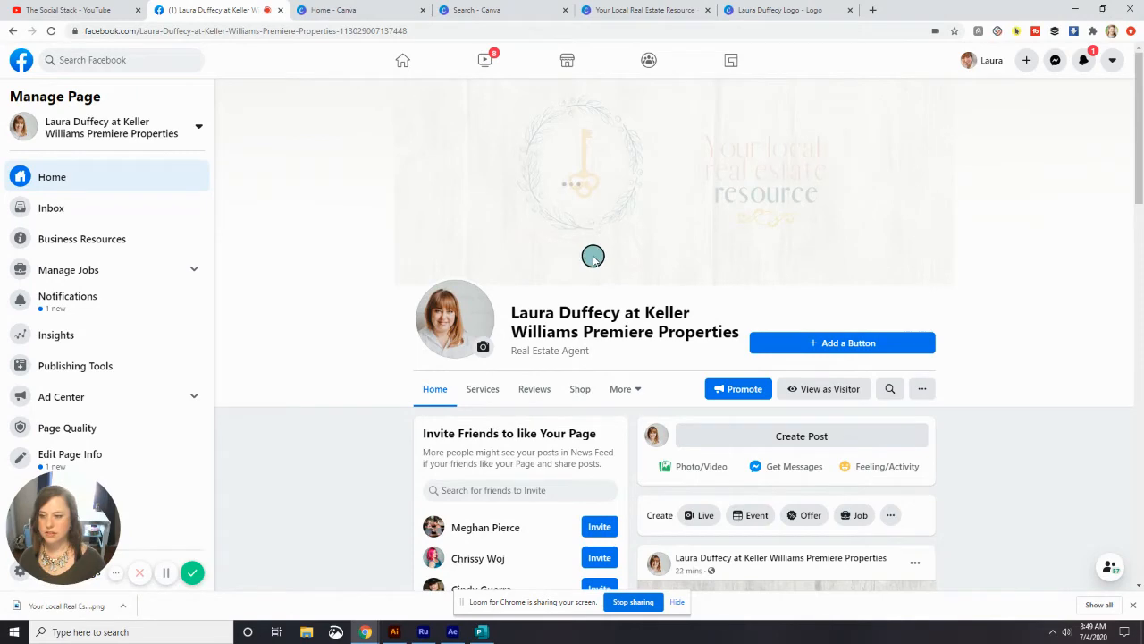
# Shift the uploaded cover image slightly downward within the page's cover frame.
pyautogui.click(167, 572)
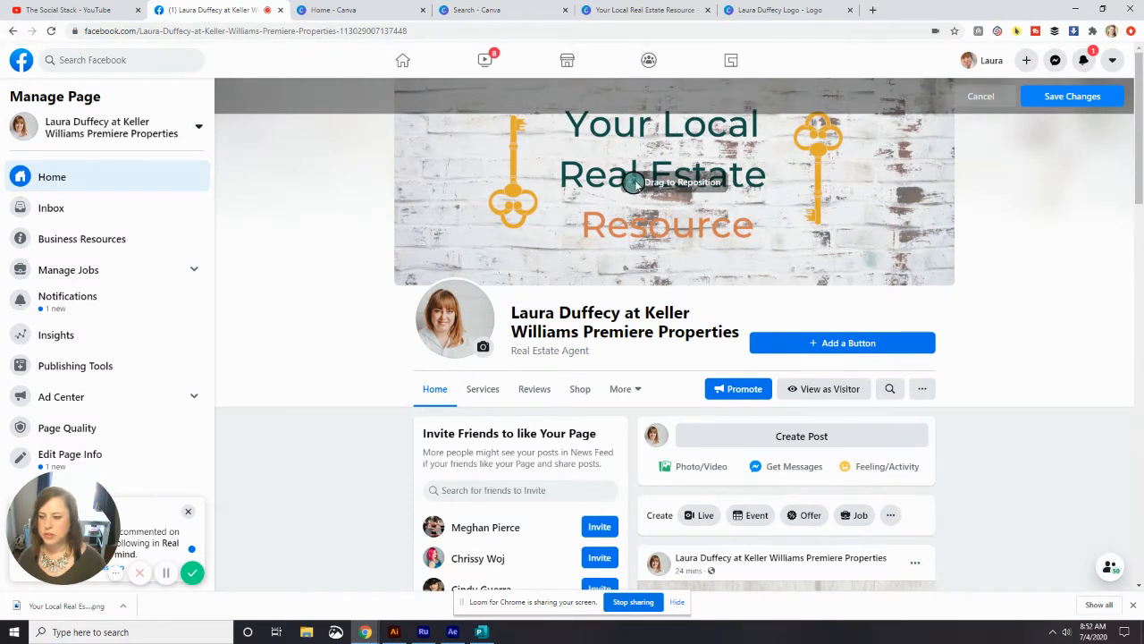
pyautogui.moveTo(774, 199)
pyautogui.mouseDown()
pyautogui.moveTo(743, 227)
pyautogui.moveTo(754, 174)
pyautogui.moveTo(748, 230)
pyautogui.moveTo(745, 184)
pyautogui.moveTo(758, 205)
pyautogui.mouseUp()
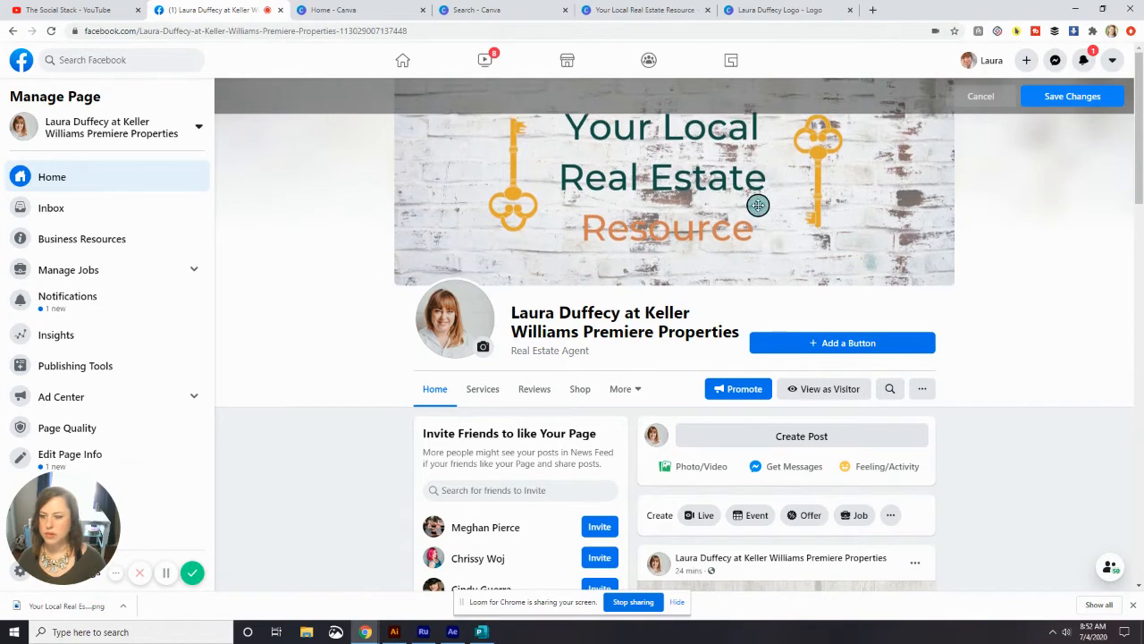
pyautogui.click(1040, 101)
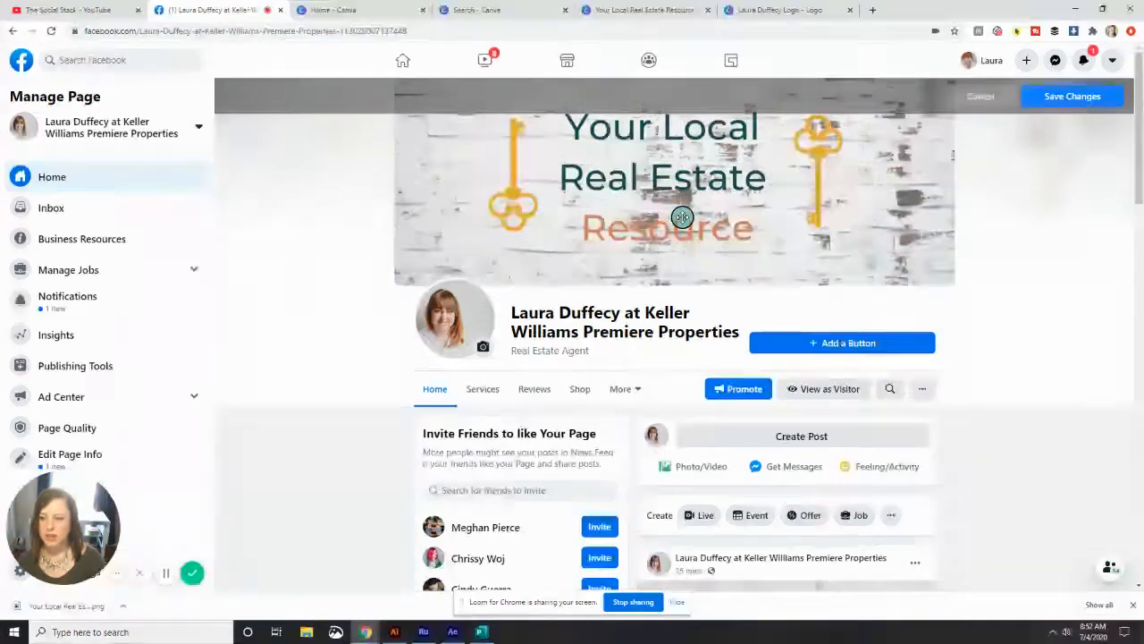
pyautogui.click(1042, 106)
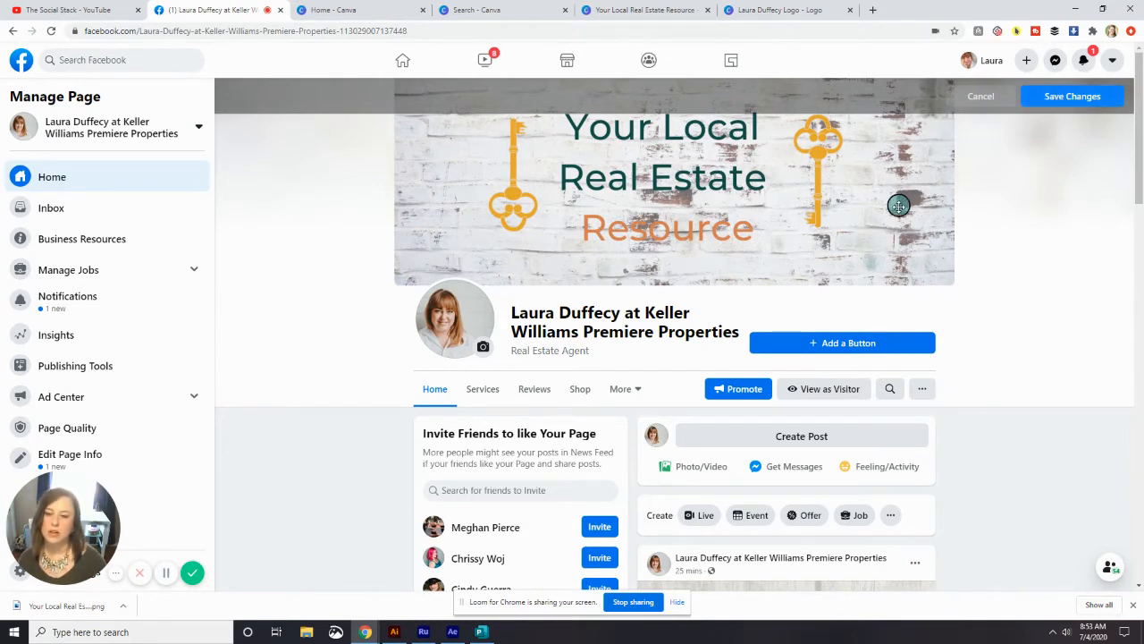
# Look over the page's earlier cover photo posts, then discard the pending cover photo change.
pyautogui.scroll(-5, 1022, 289)
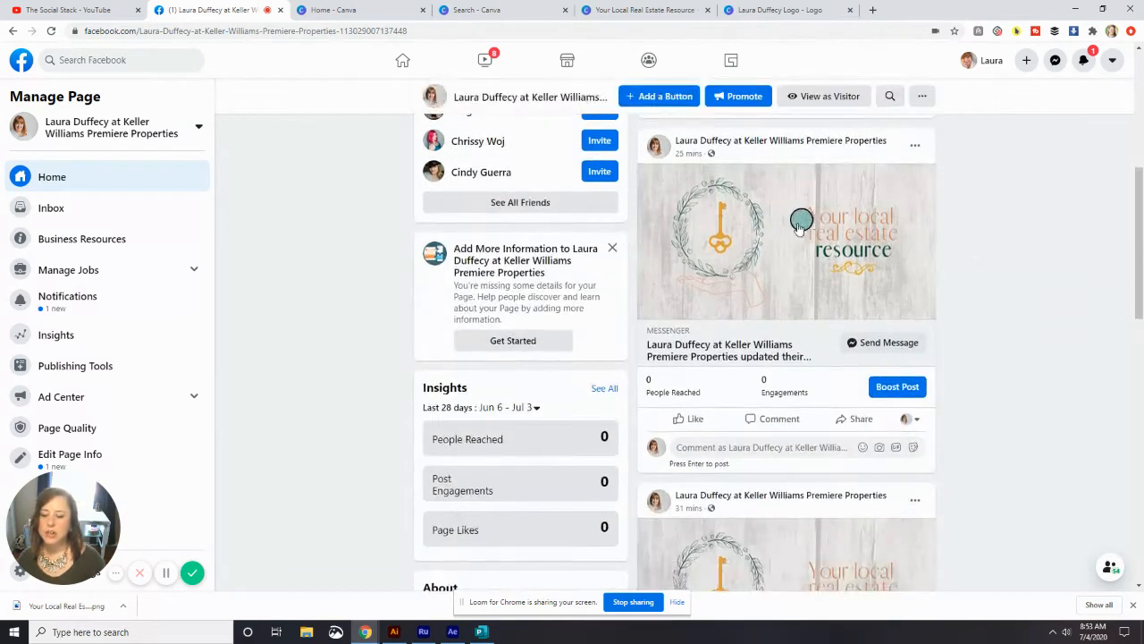
pyautogui.scroll(-10, 800, 225)
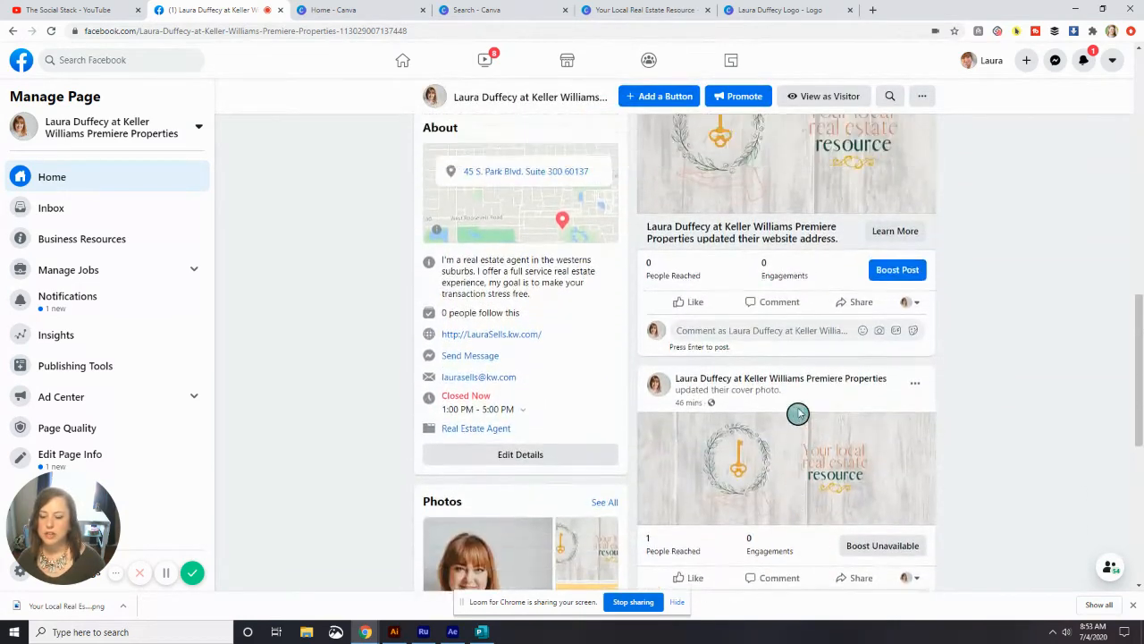
pyautogui.scroll(15, 798, 413)
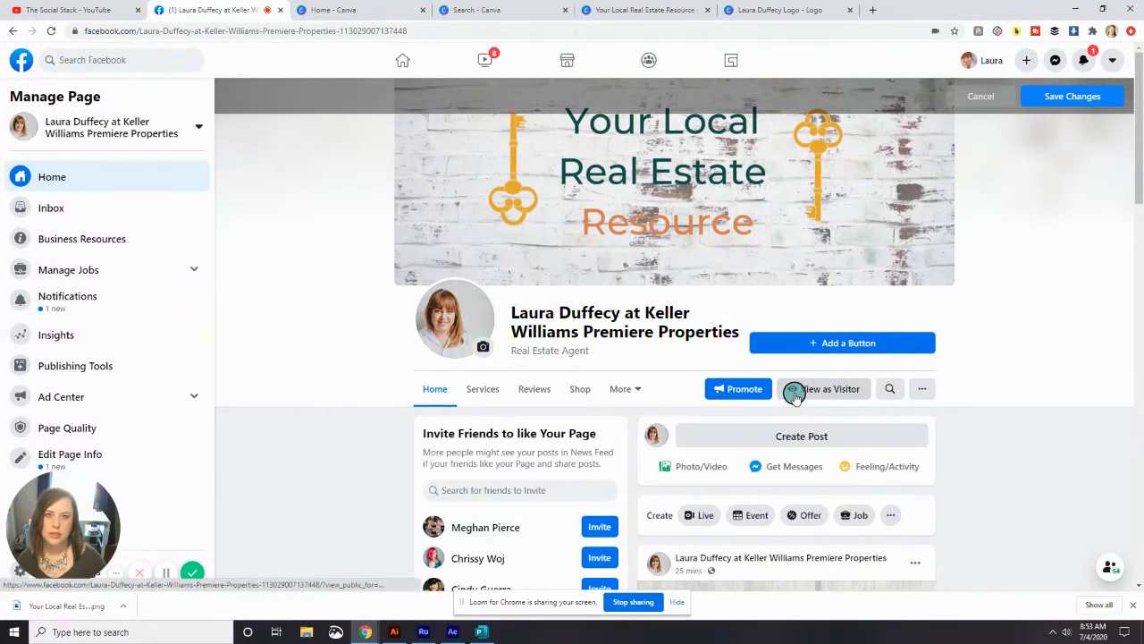
pyautogui.moveTo(840, 269); pyautogui.dragTo(683, 174)
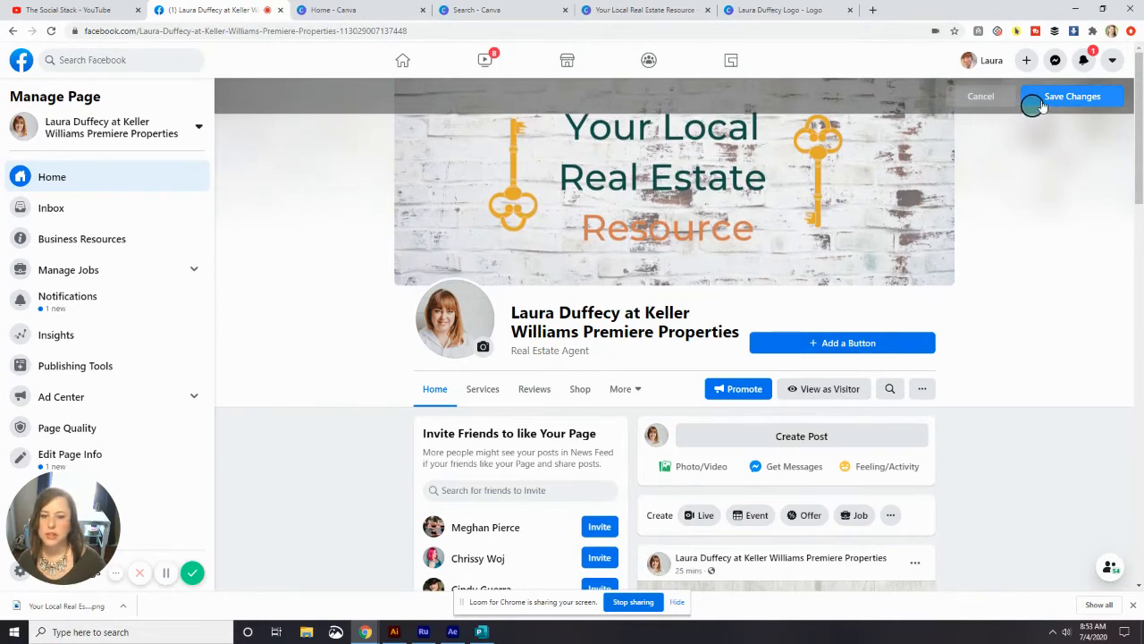
pyautogui.click(991, 97)
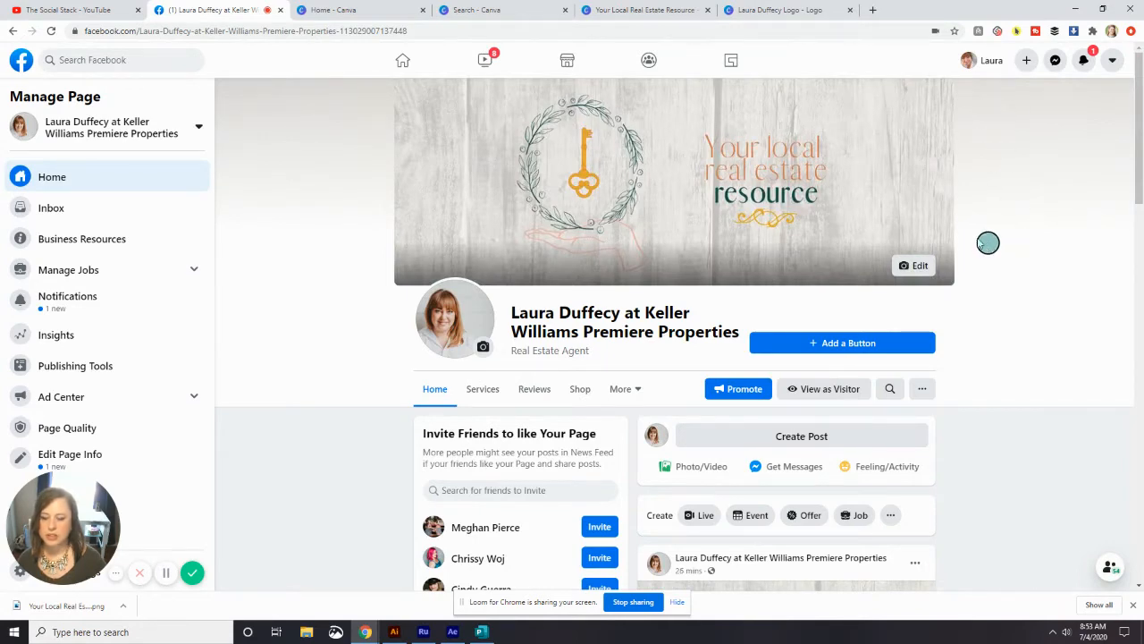
# Start a cover slideshow, add the photo of the couple on a bed from Downloads as the second slide, and shift it slightly upward.
pyautogui.click(913, 266)
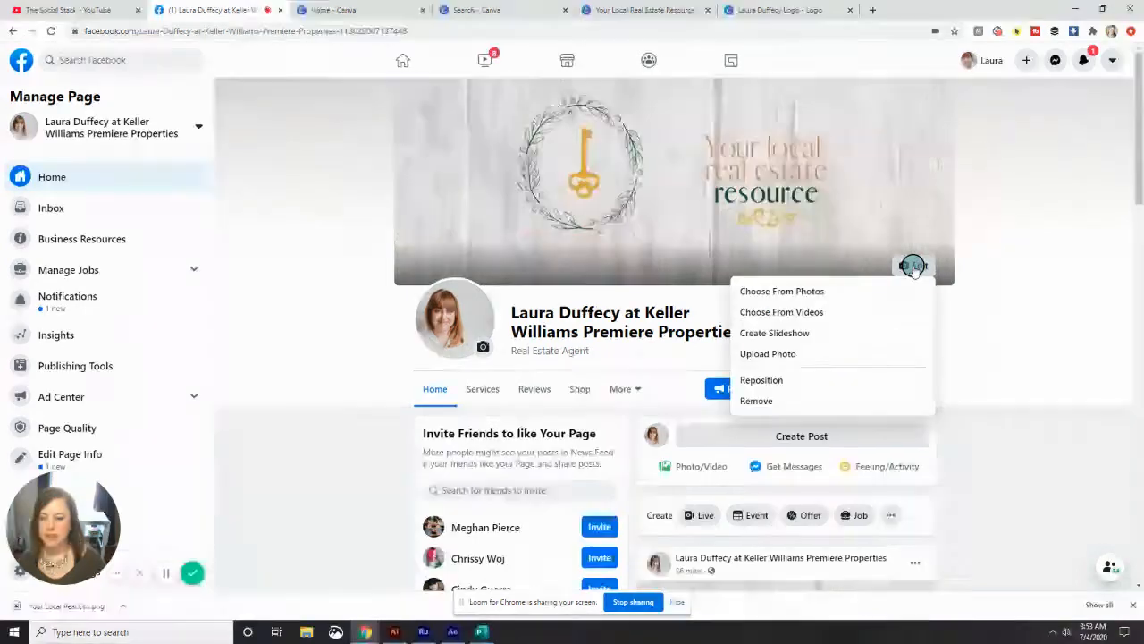
pyautogui.click(783, 333)
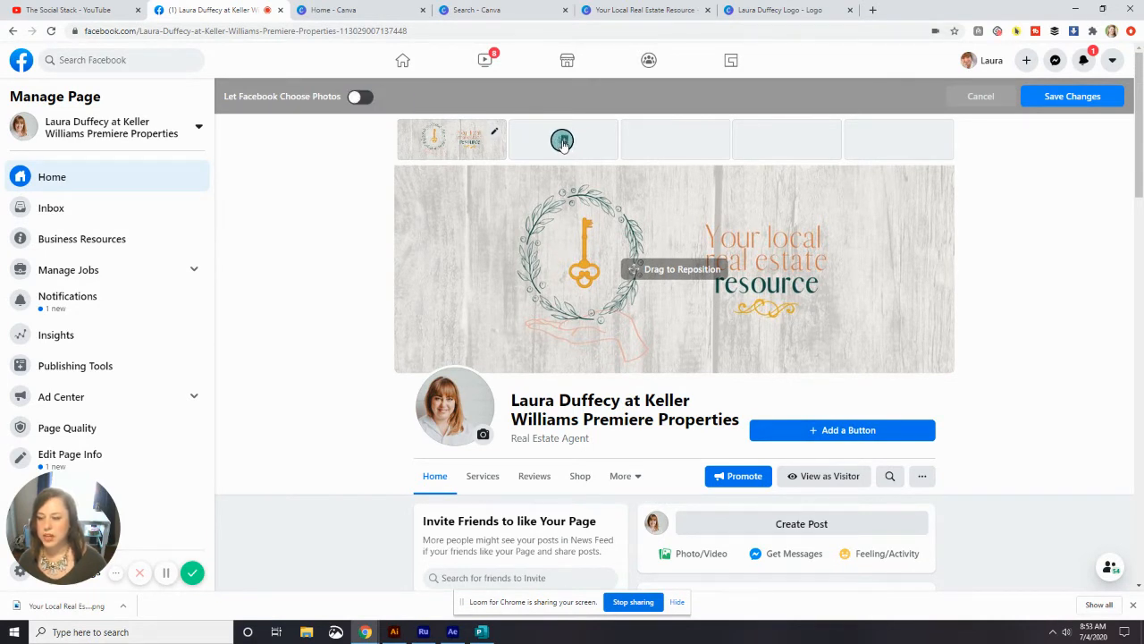
pyautogui.click(562, 141)
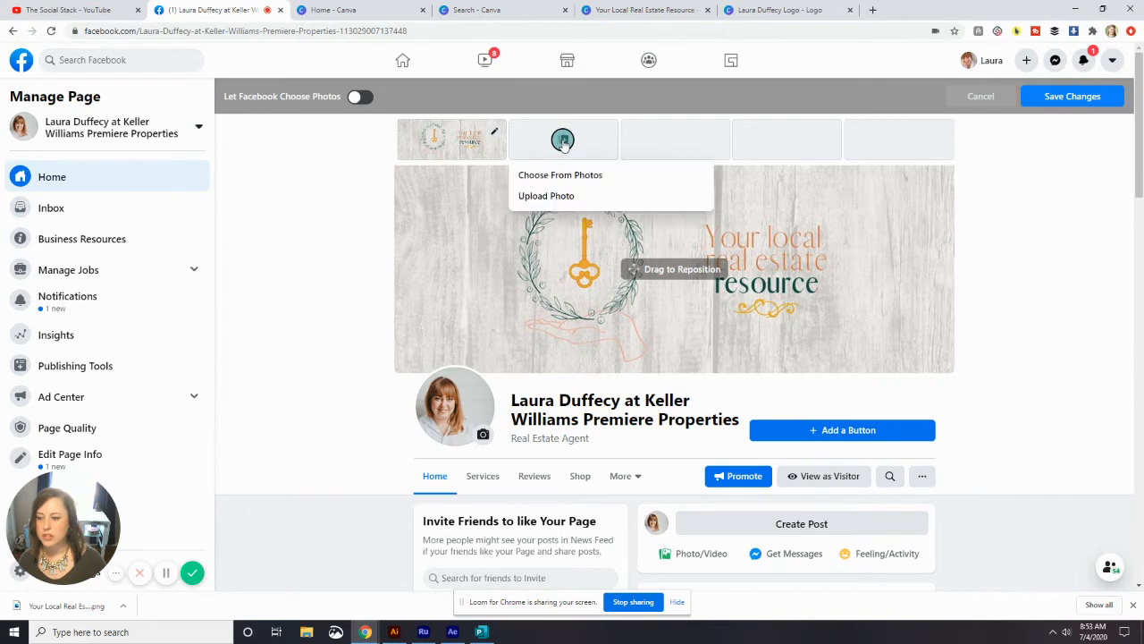
pyautogui.click(569, 196)
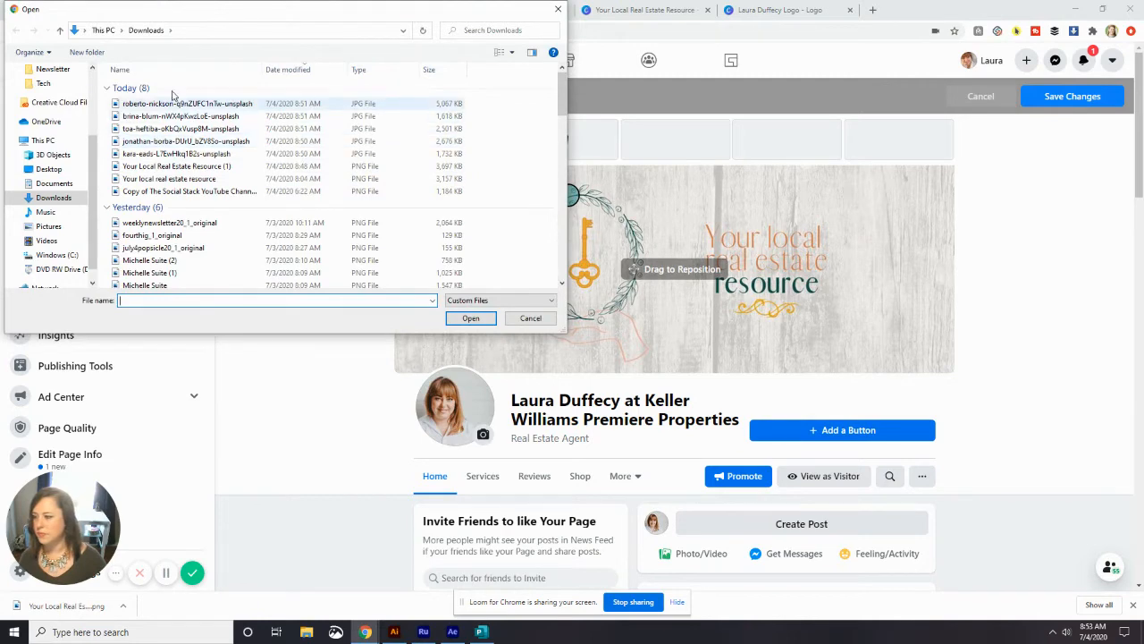
pyautogui.click(511, 51)
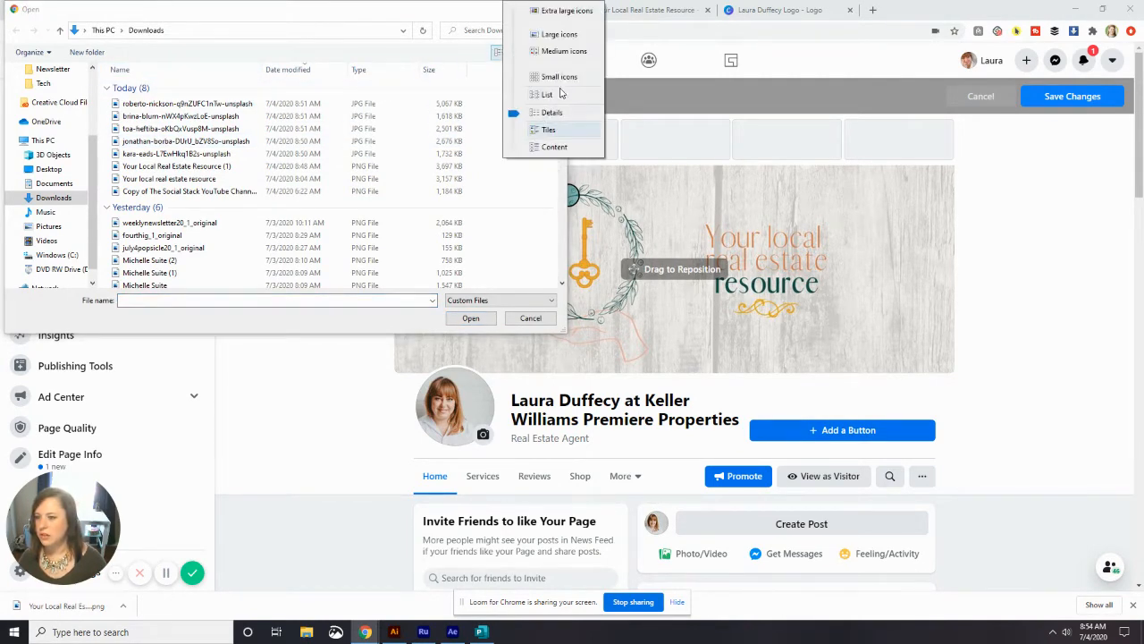
pyautogui.click(560, 35)
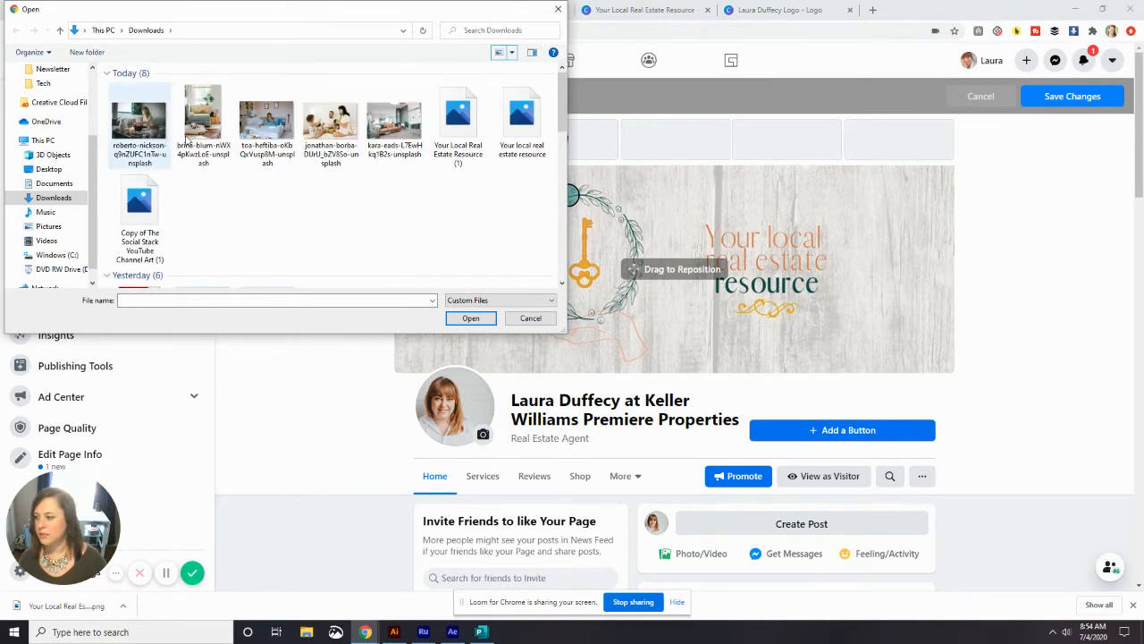
pyautogui.click(266, 134)
pyautogui.click(472, 317)
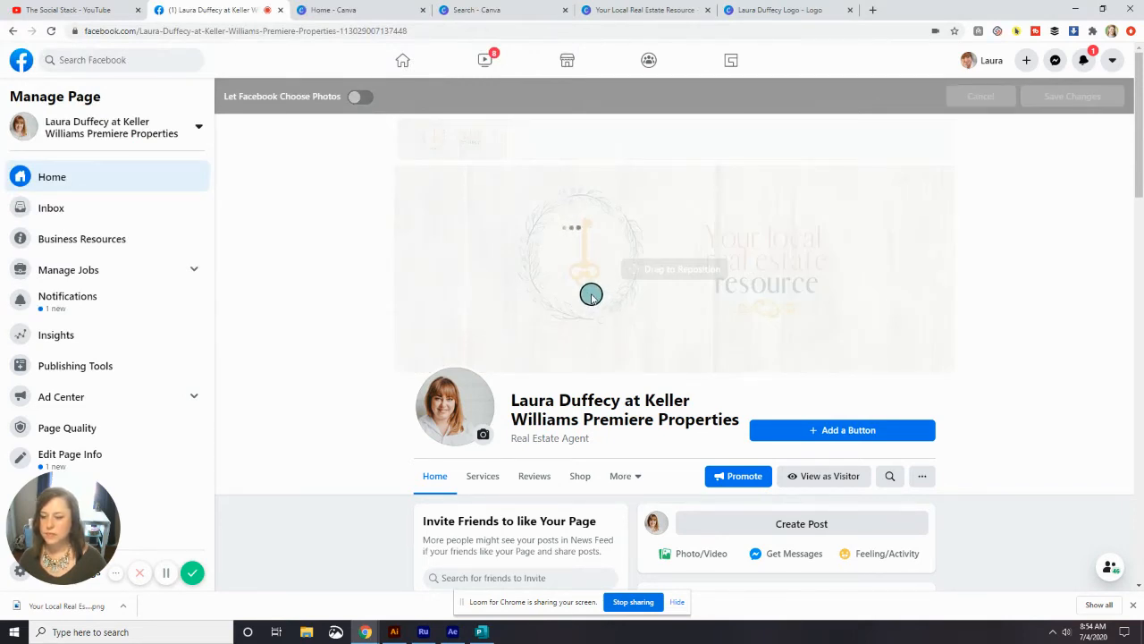
pyautogui.click(164, 575)
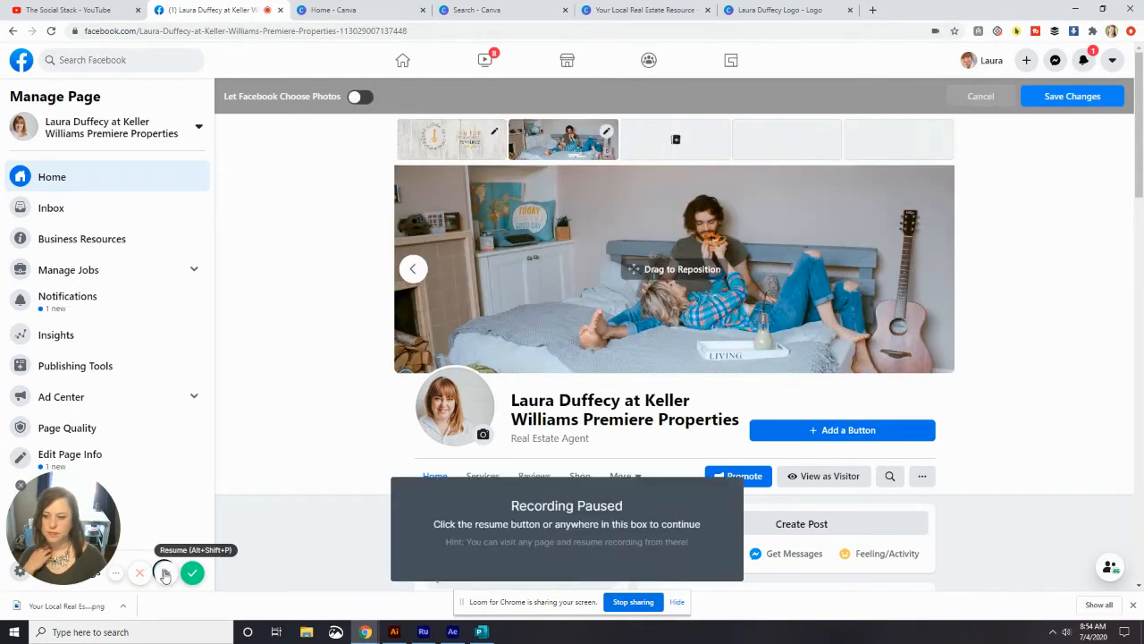
pyautogui.click(165, 574)
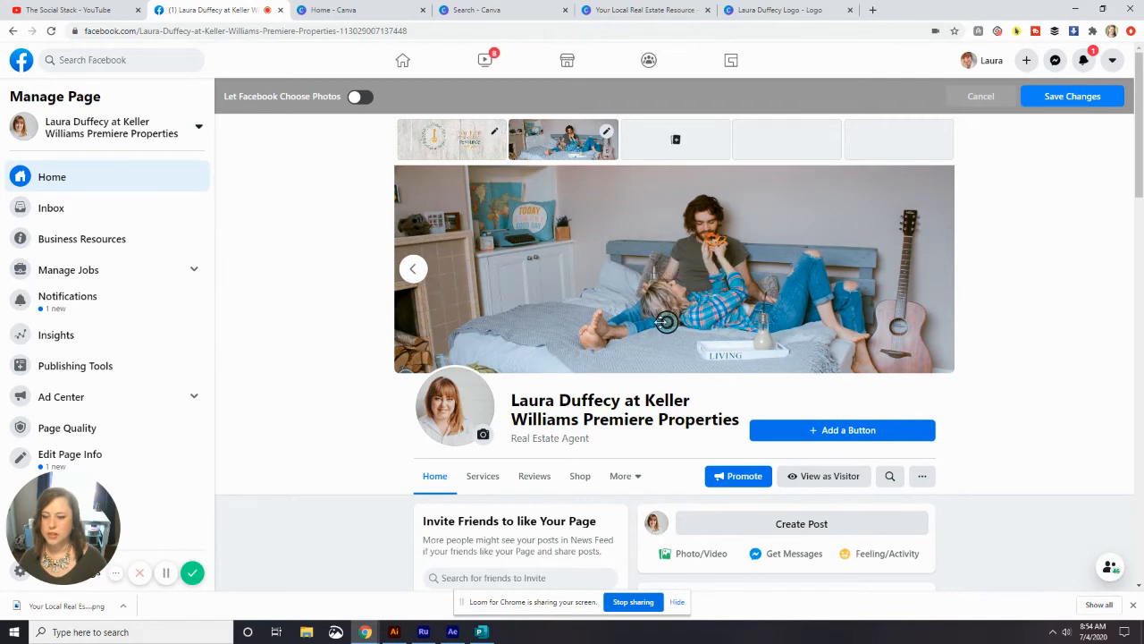
pyautogui.moveTo(666, 322); pyautogui.dragTo(708, 302)
# Add the living room photo with the leather sofa from Downloads as the third slide and shift it upward in the frame.
pyautogui.click(677, 139)
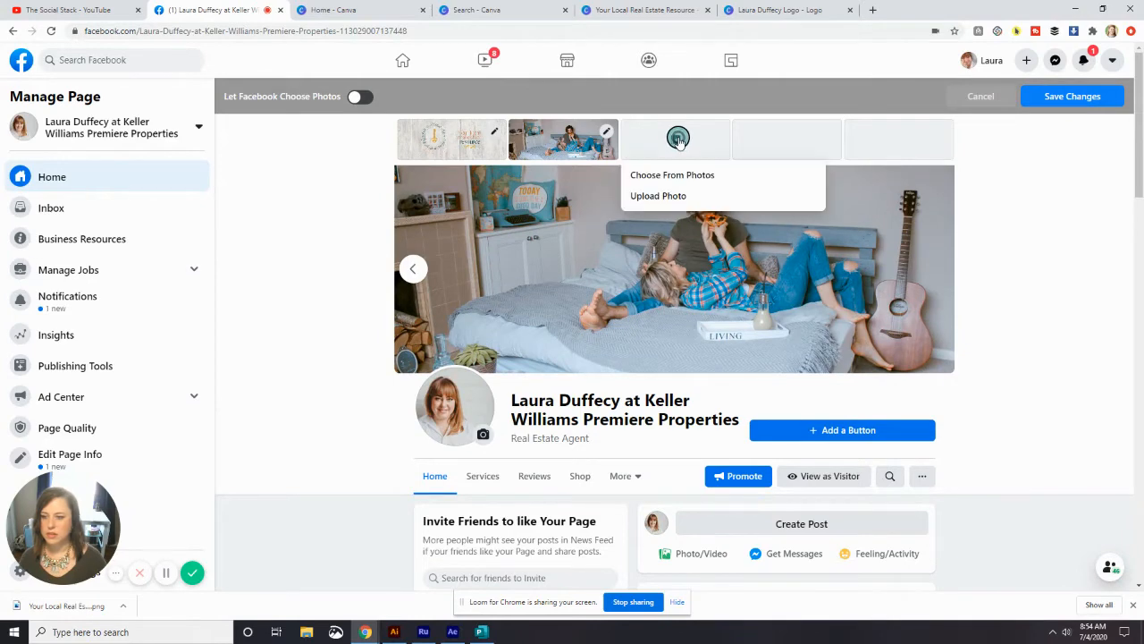
pyautogui.click(666, 198)
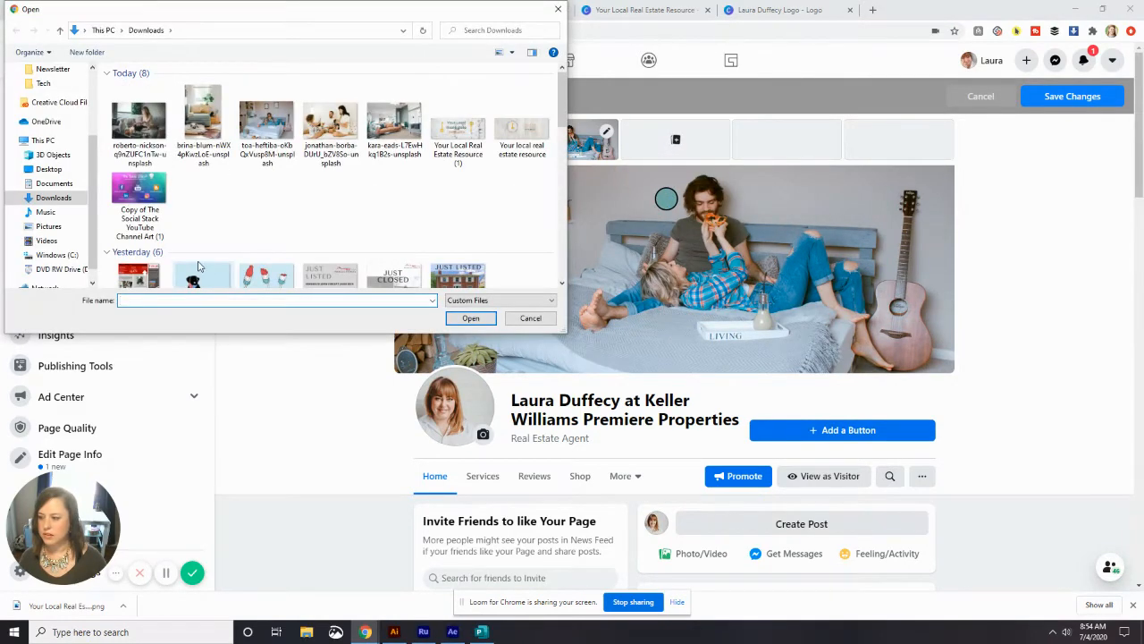
pyautogui.click(394, 159)
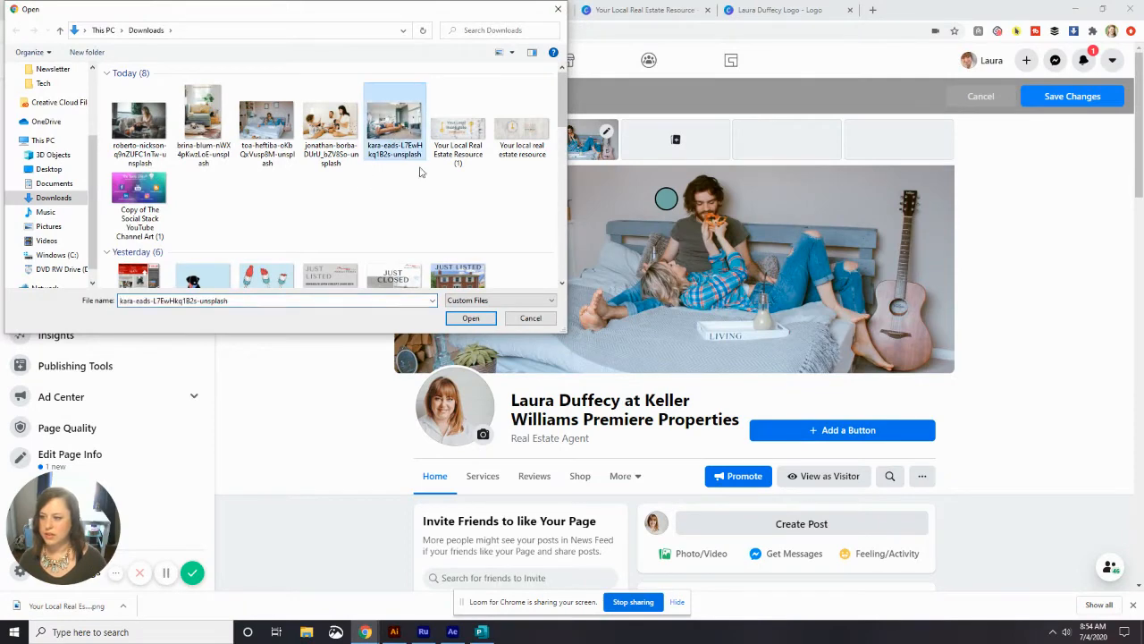
pyautogui.click(481, 320)
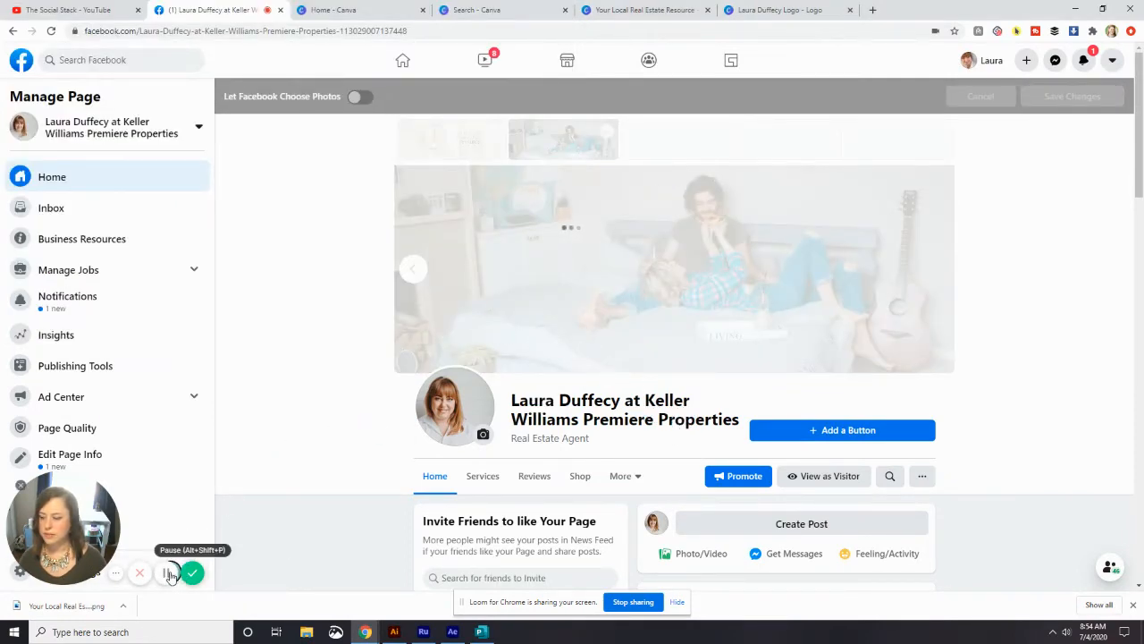
pyautogui.moveTo(793, 331); pyautogui.dragTo(790, 283)
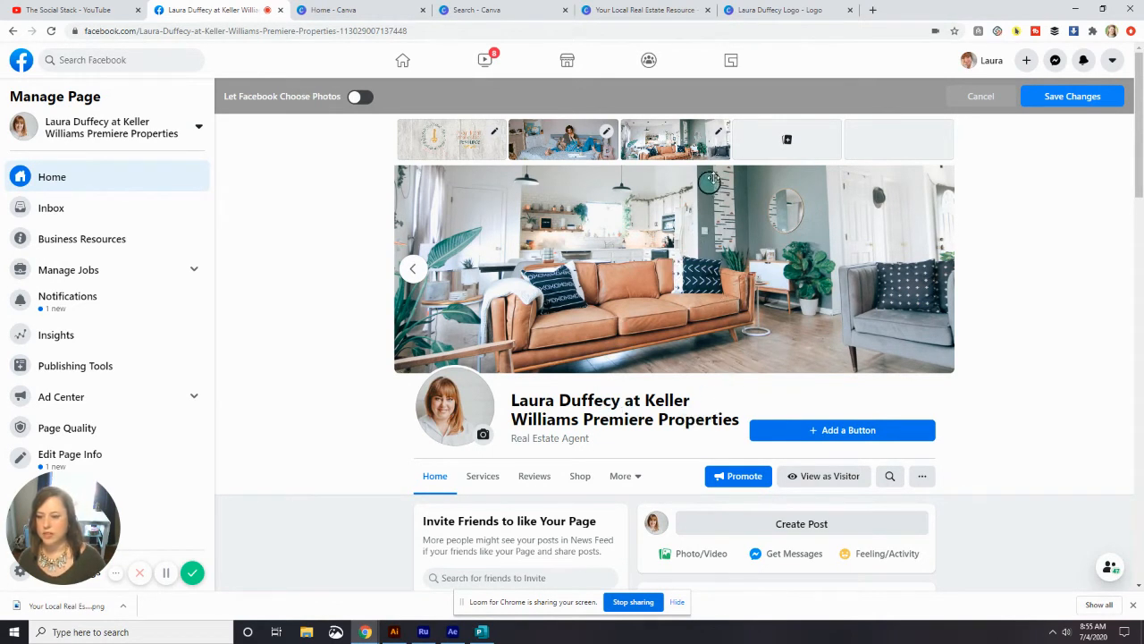
# Add the portrait-format sofa photo from Downloads as the fourth slide and shift it upward until the dog's face is in frame.
pyautogui.click(806, 150)
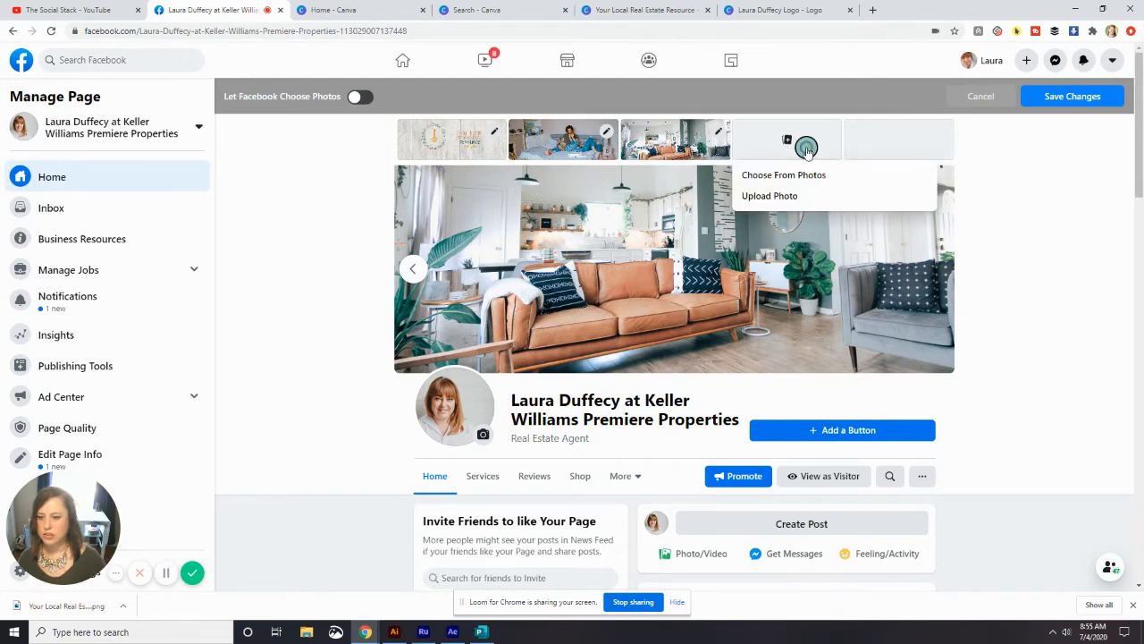
pyautogui.click(774, 197)
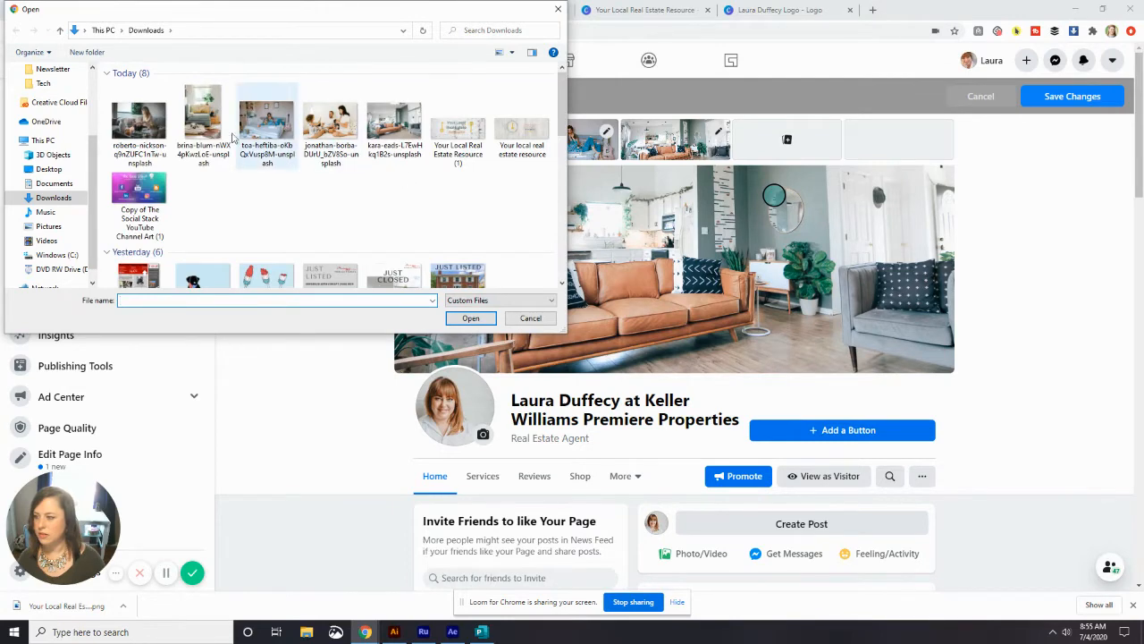
pyautogui.click(205, 127)
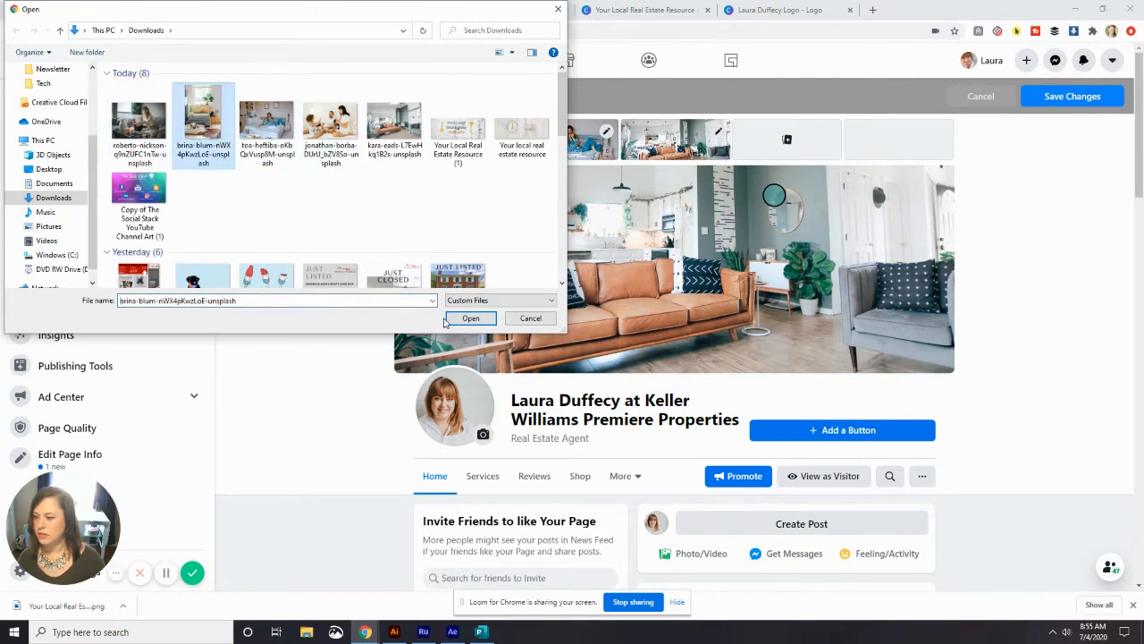
pyautogui.click(477, 322)
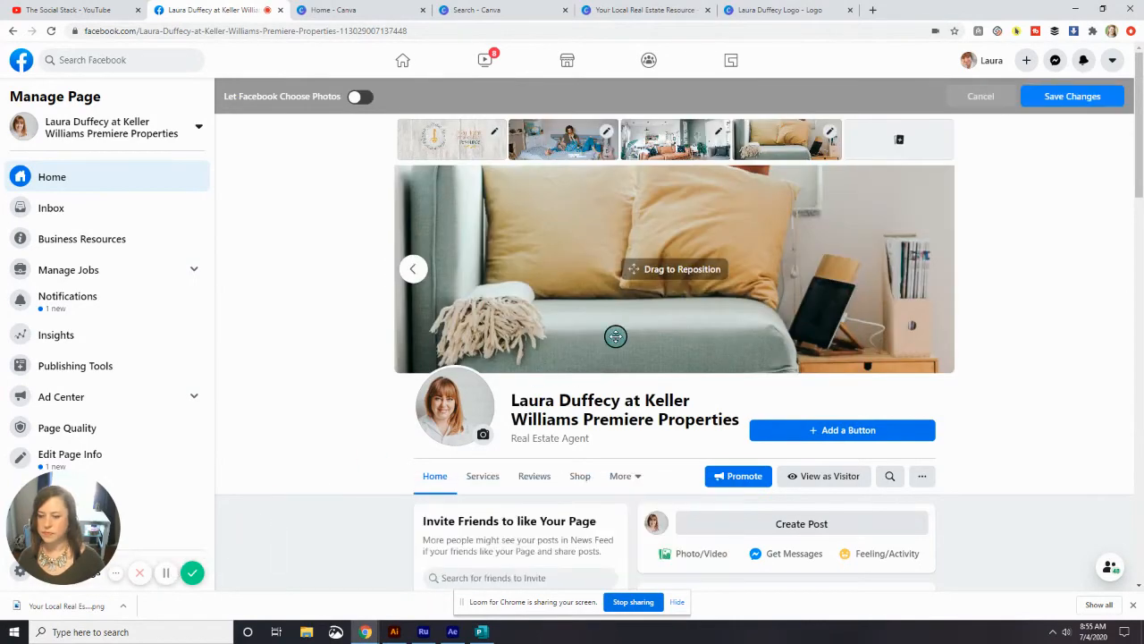
pyautogui.moveTo(613, 335); pyautogui.dragTo(629, 207)
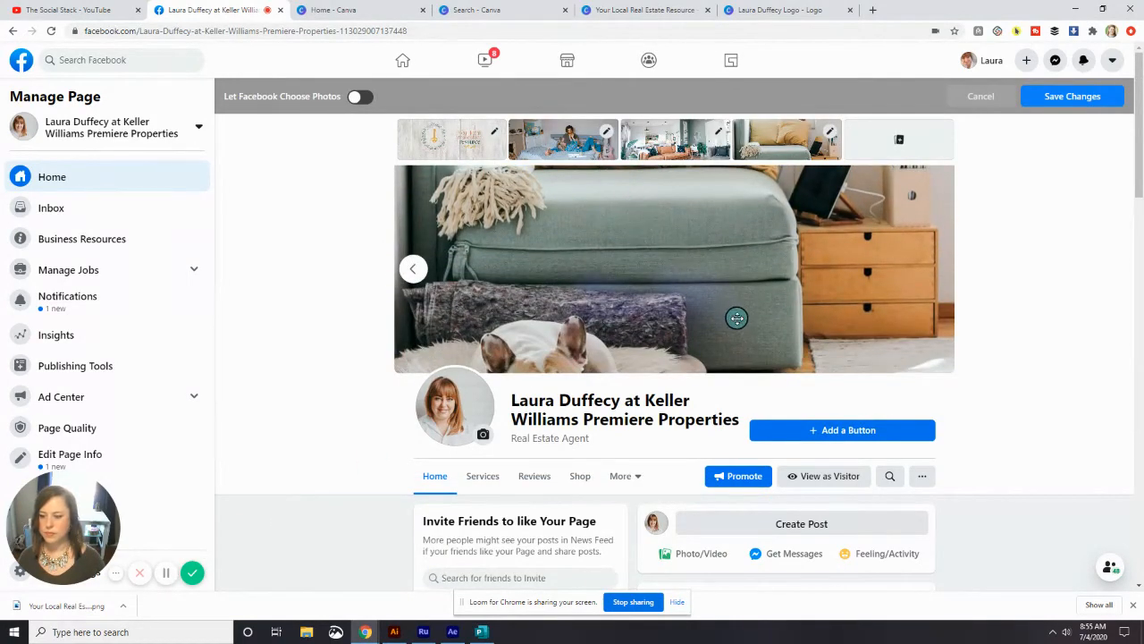
pyautogui.moveTo(736, 318); pyautogui.dragTo(748, 266)
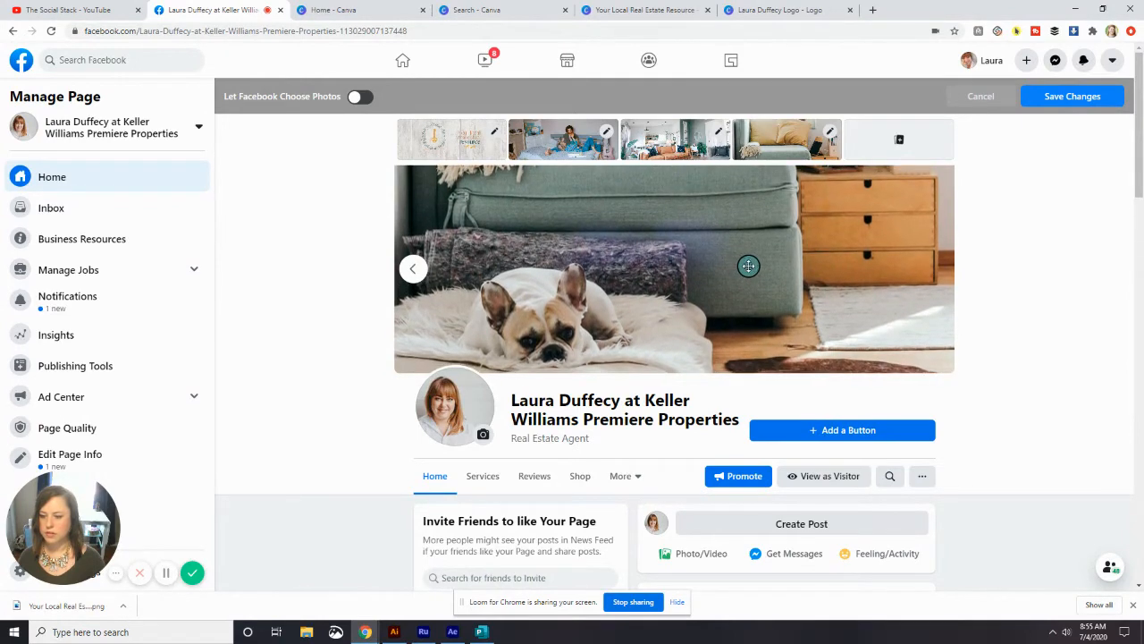
# Add the photo of the family of four from Downloads as the fifth slide, shifted slightly downward, and save the cover slideshow.
pyautogui.click(882, 146)
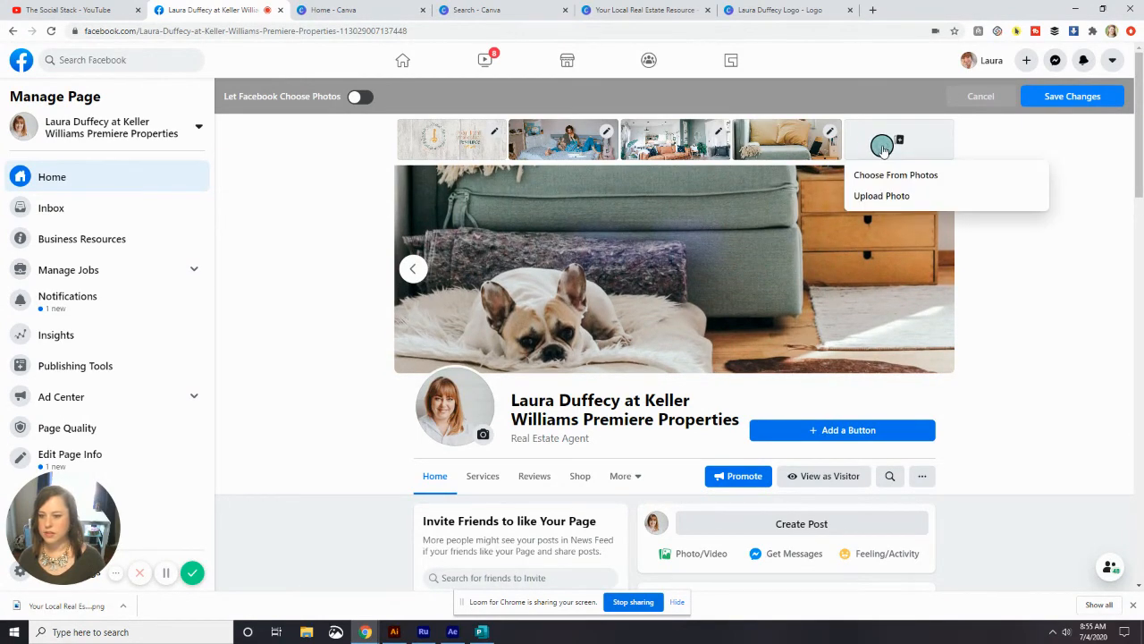
pyautogui.click(878, 198)
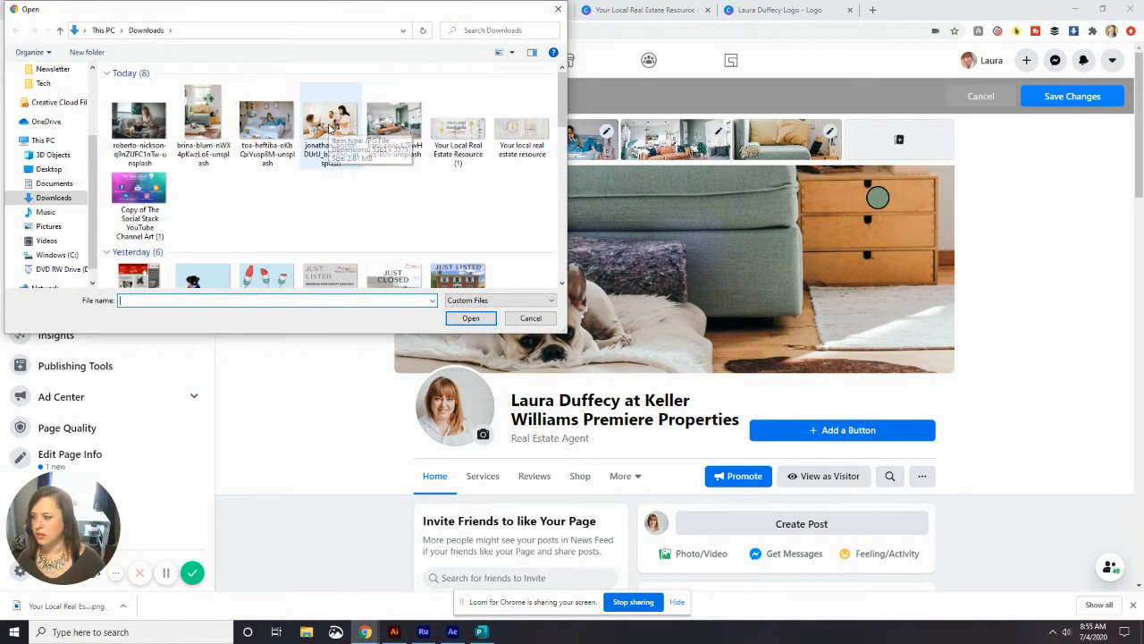
pyautogui.click(329, 130)
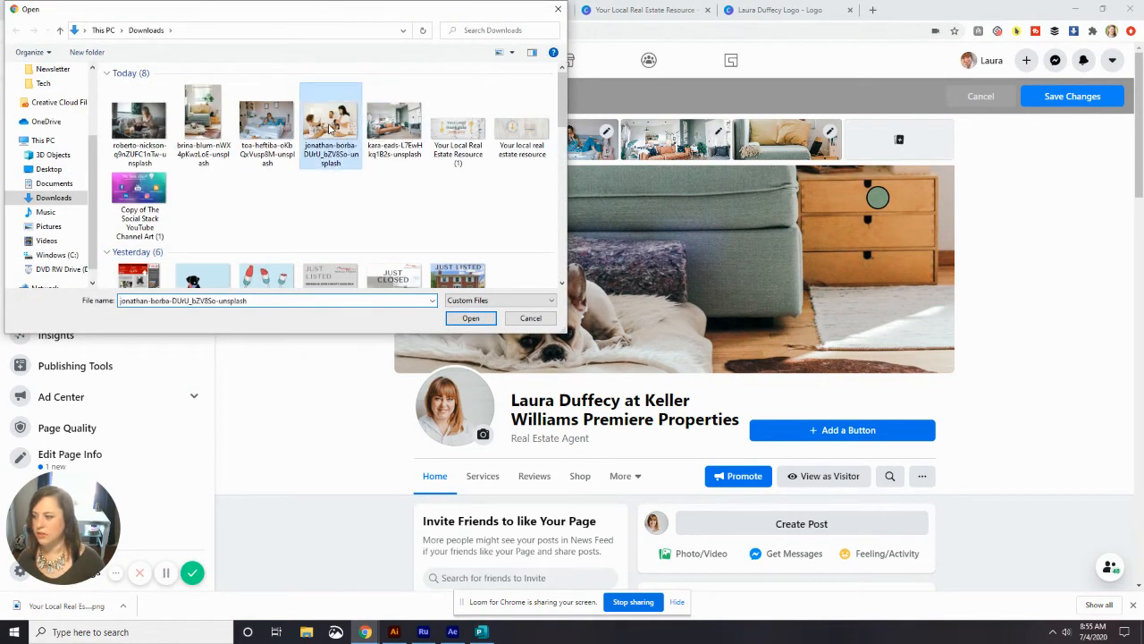
pyautogui.click(471, 318)
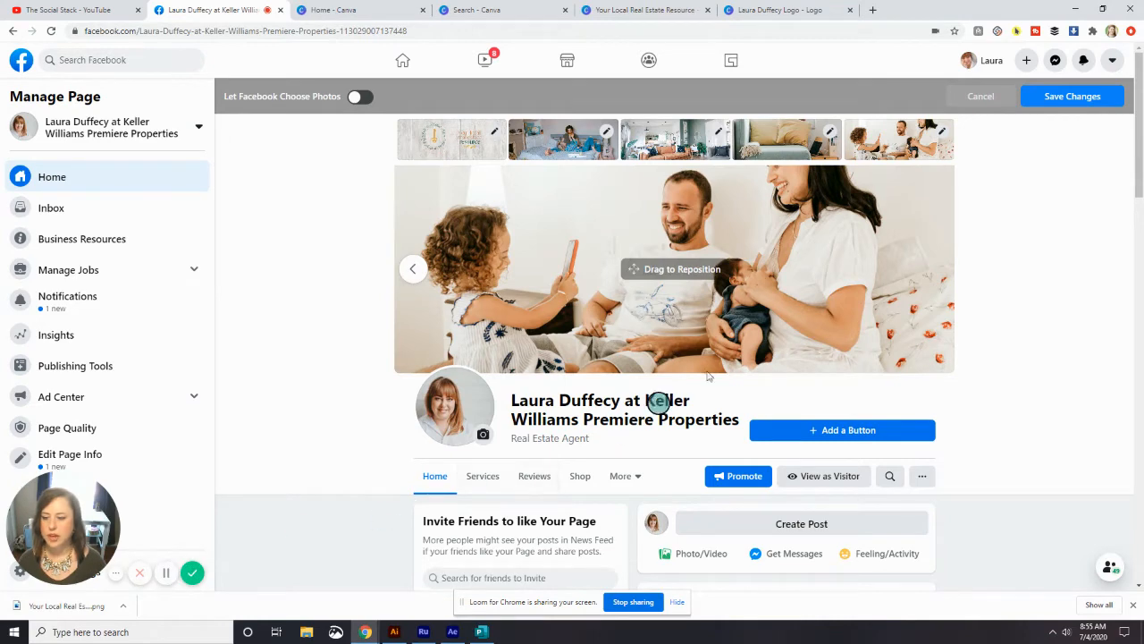
pyautogui.moveTo(803, 278); pyautogui.dragTo(803, 304)
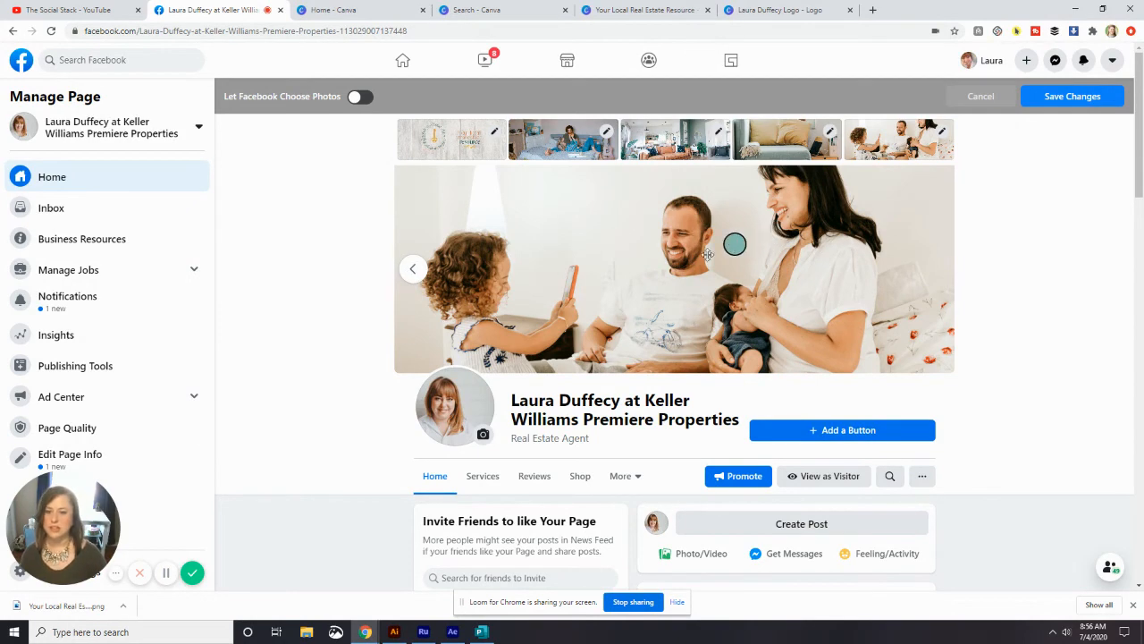
pyautogui.click(1075, 98)
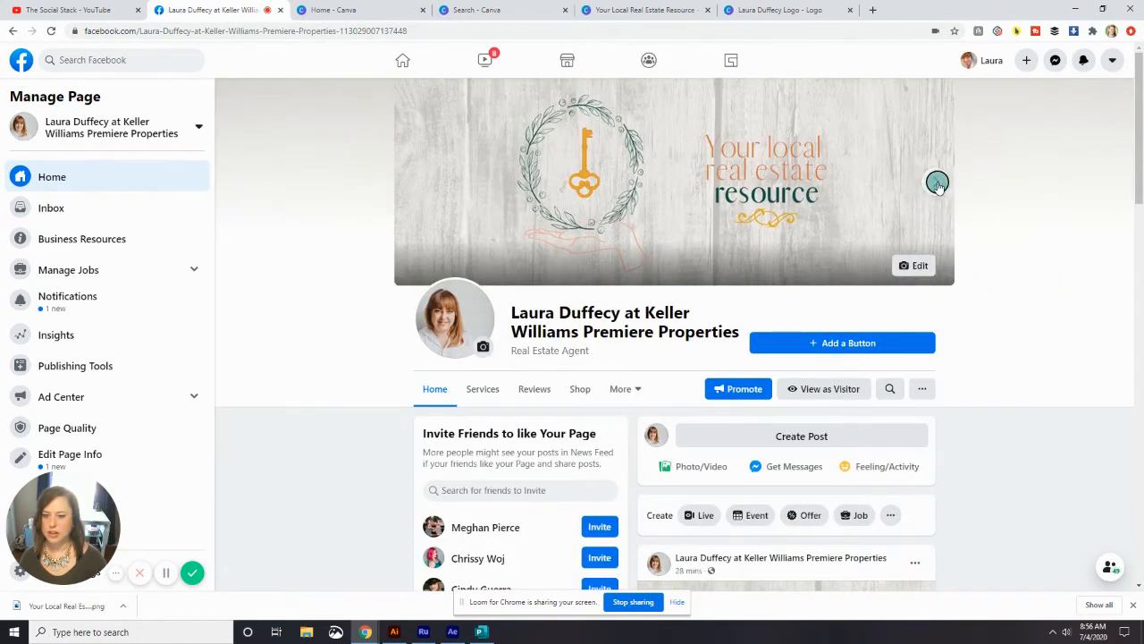
# Go through the slides of the saved cover slideshow on the page up to the last one.
pyautogui.click(937, 184)
pyautogui.click(936, 183)
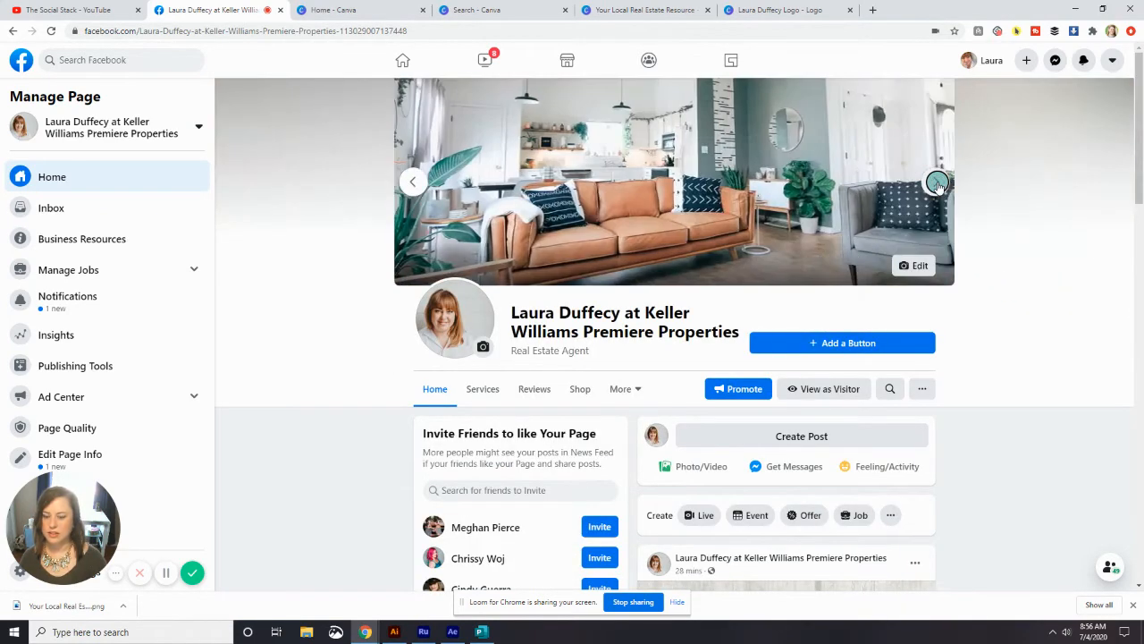
pyautogui.click(937, 183)
pyautogui.click(937, 183)
pyautogui.click(937, 183)
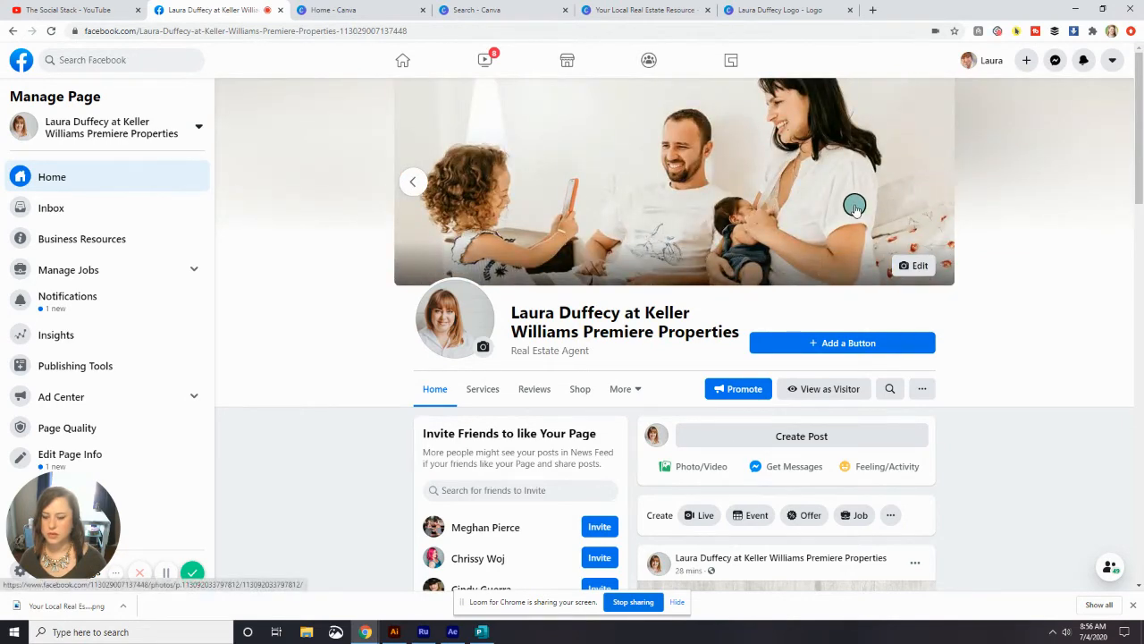
# Preview the page as a visitor, go through all its cover slides, and return to the page's management view.
pyautogui.click(828, 389)
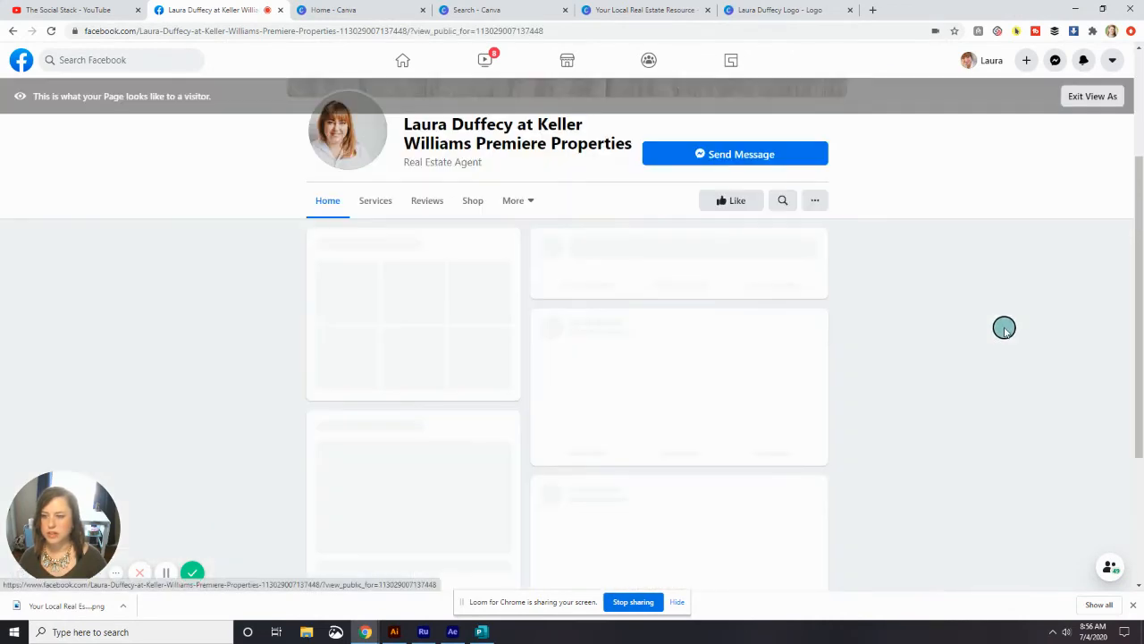
pyautogui.scroll(2, 1004, 328)
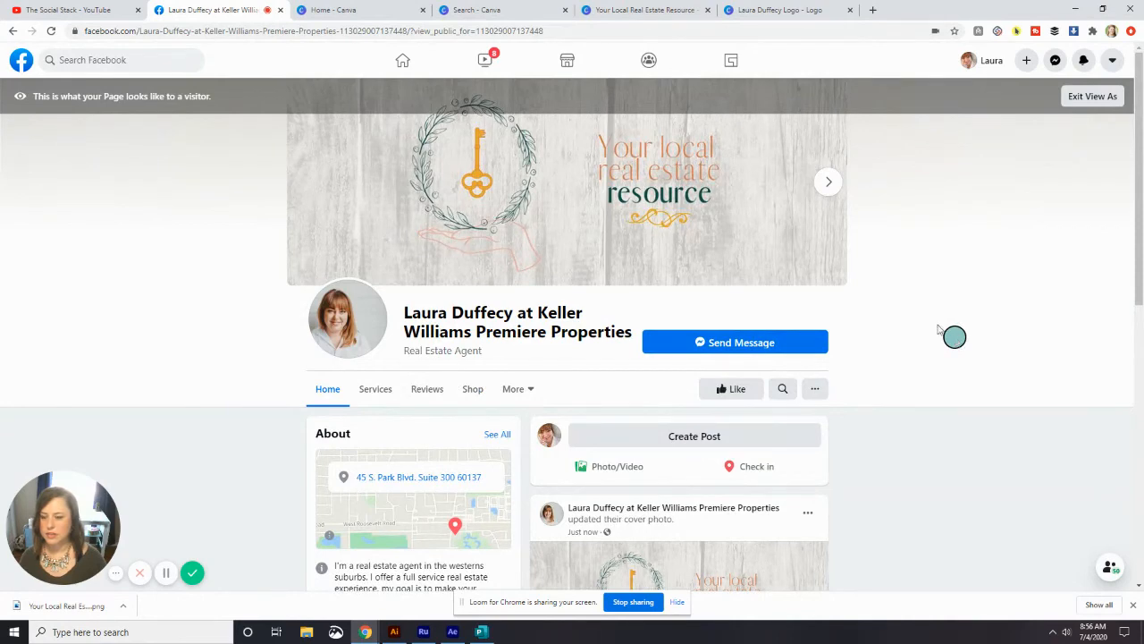
pyautogui.click(833, 182)
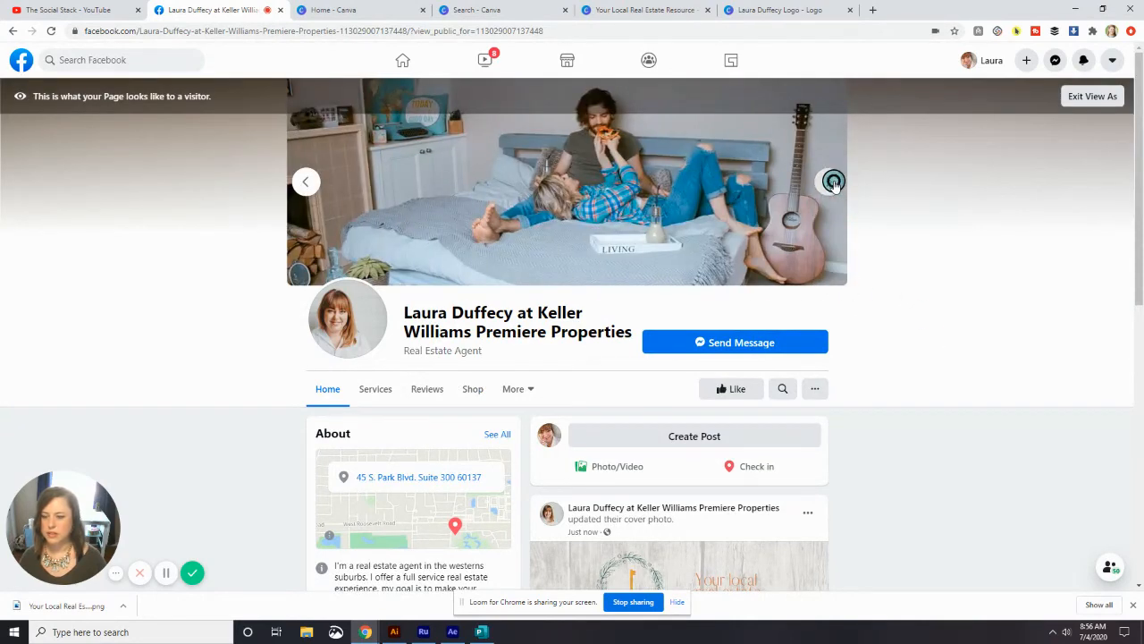
pyautogui.click(833, 181)
pyautogui.click(833, 182)
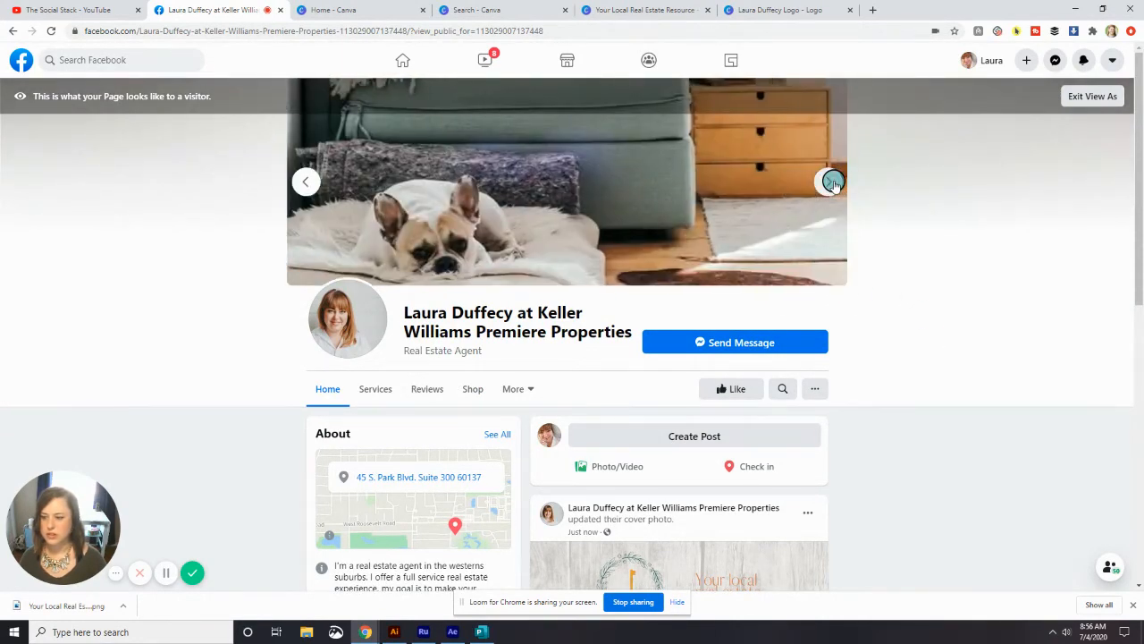
pyautogui.click(833, 181)
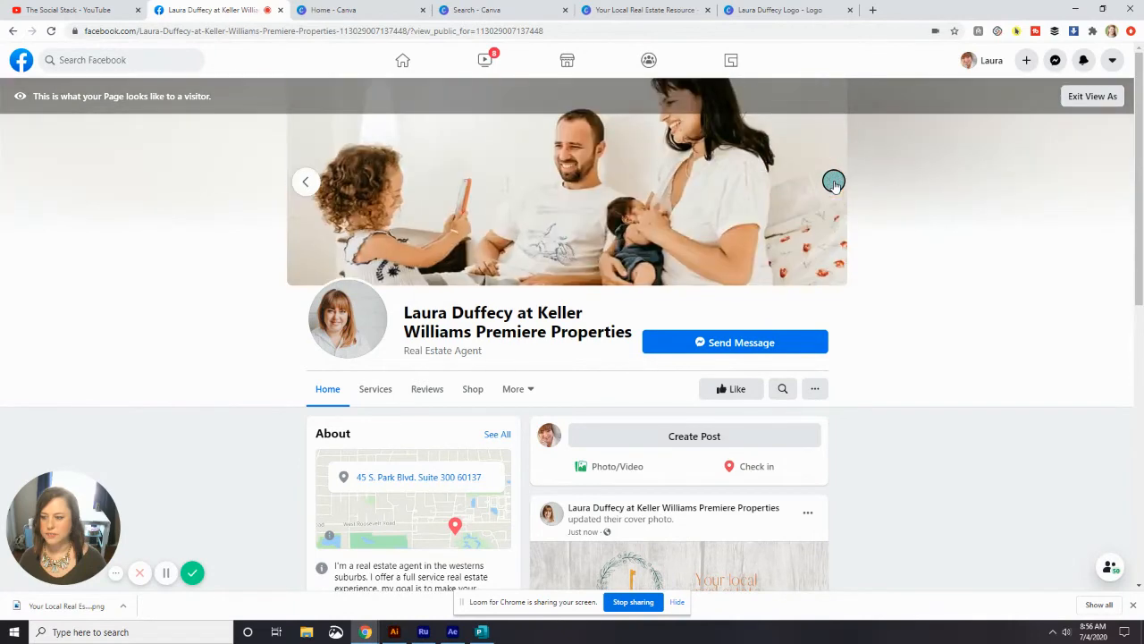
pyautogui.click(1094, 99)
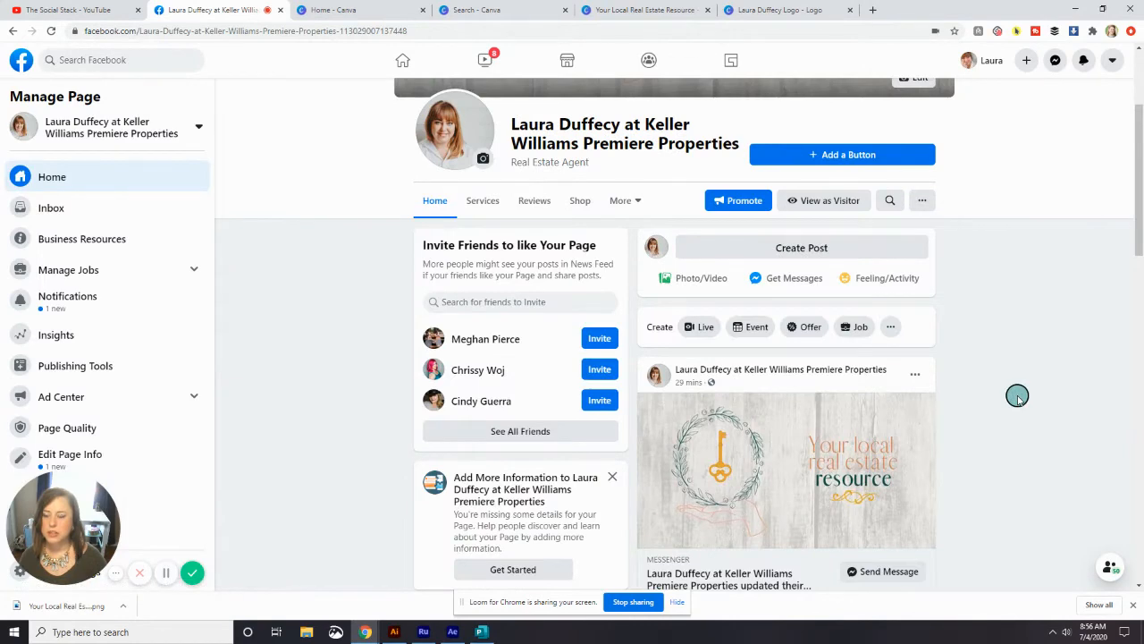
pyautogui.scroll(2, 1018, 396)
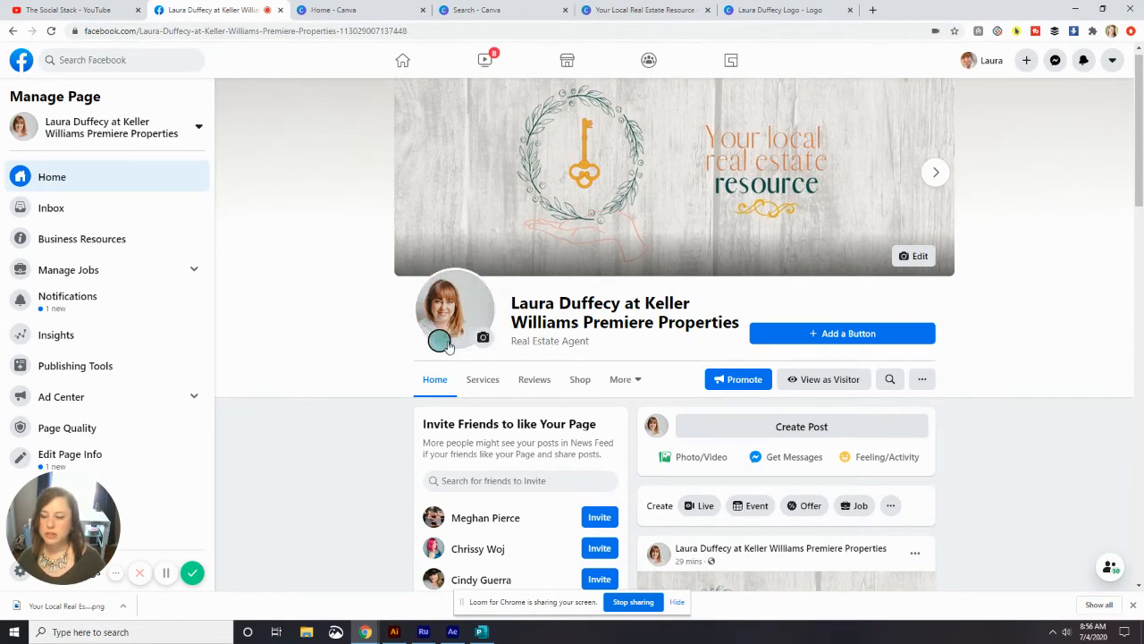
# View the page's current profile picture at full size and close it.
pyautogui.click(483, 337)
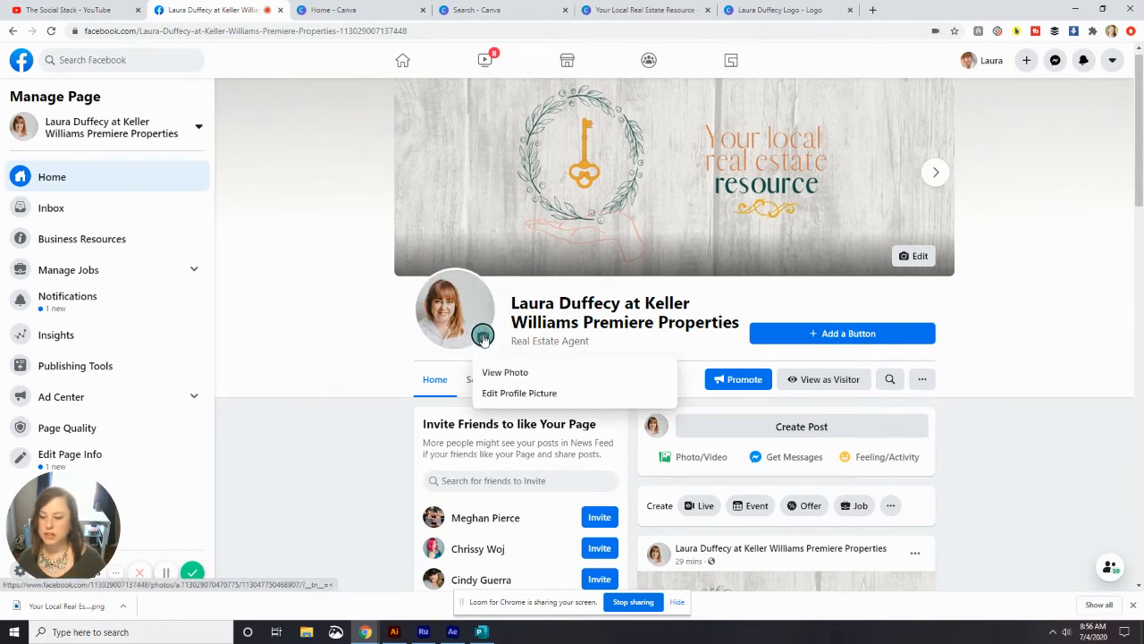
pyautogui.click(519, 373)
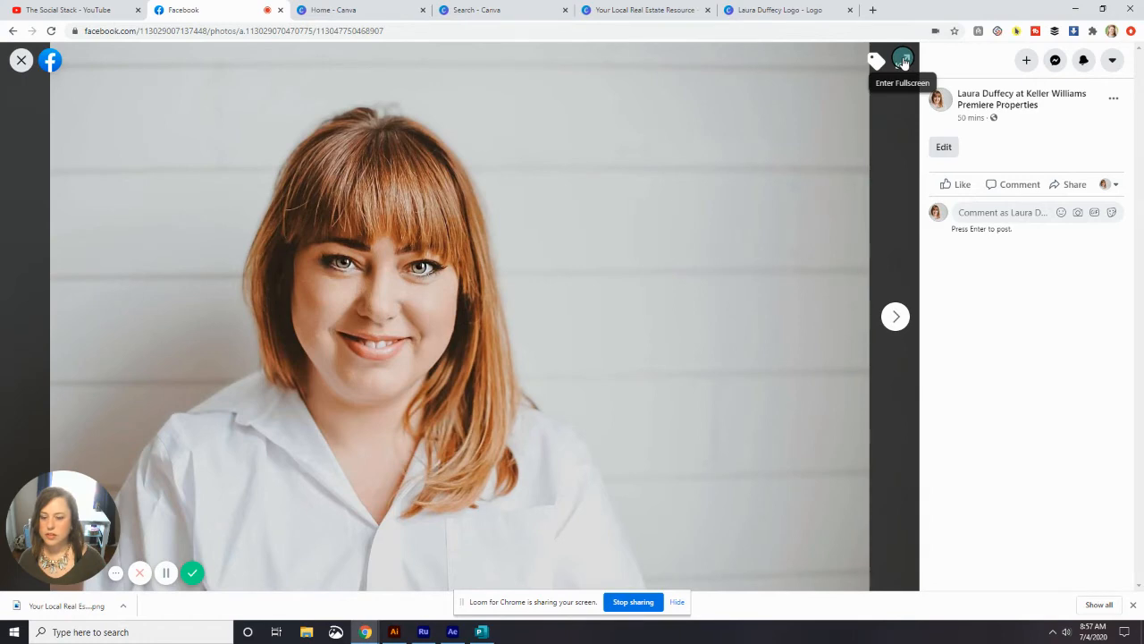
pyautogui.click(20, 61)
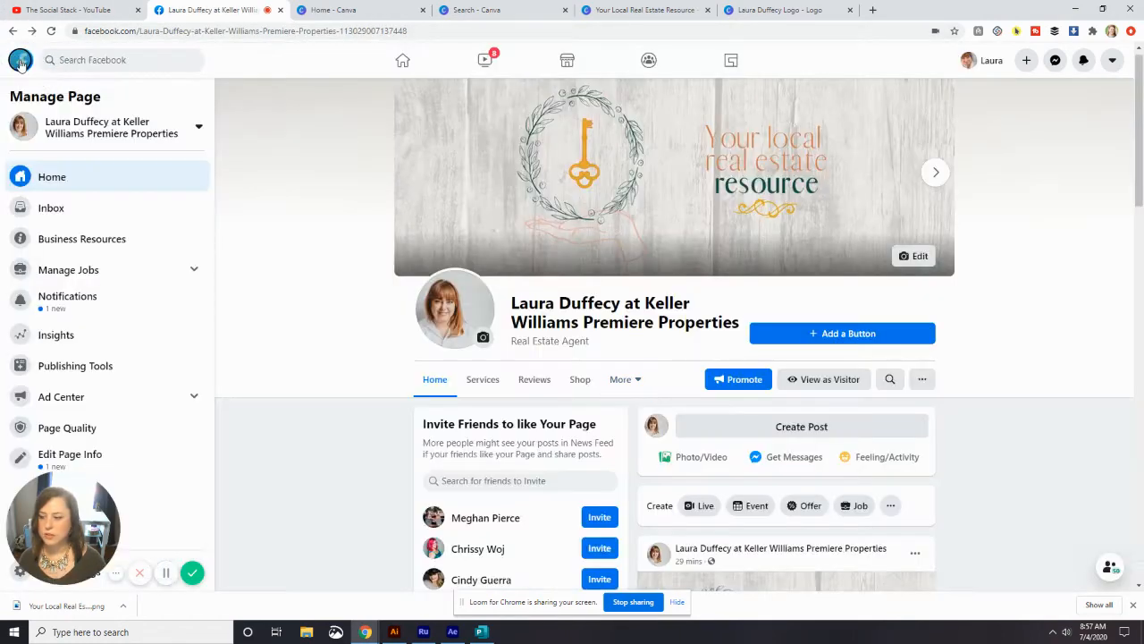
# Upload the black-and-white portrait from the Desktop folder as a new profile picture for the page.
pyautogui.click(488, 342)
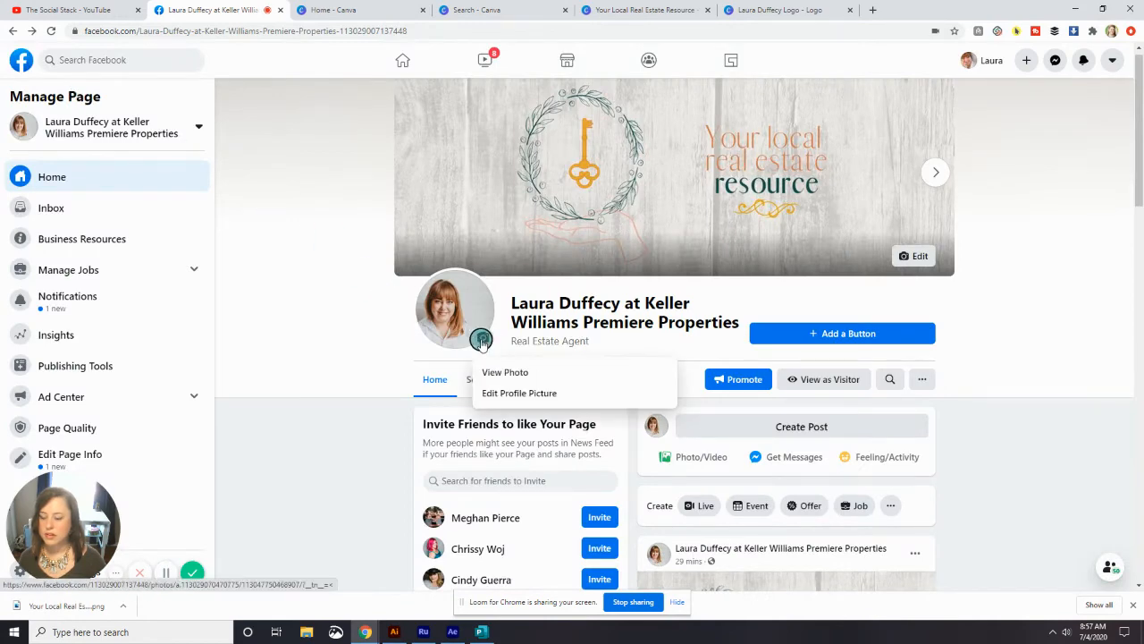
pyautogui.click(519, 394)
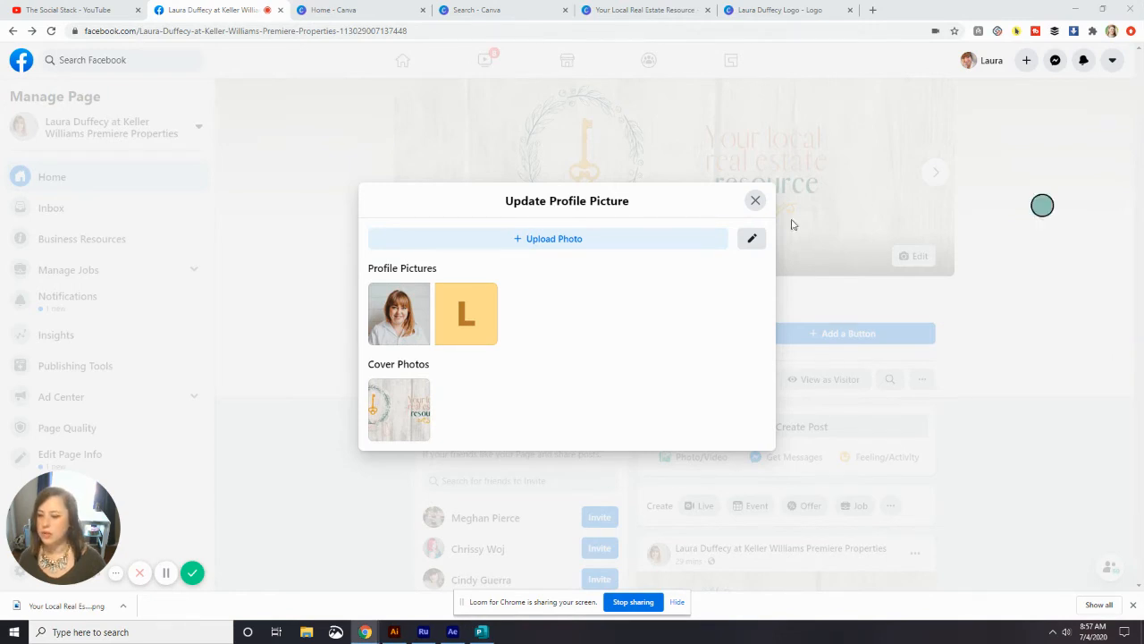
pyautogui.click(566, 239)
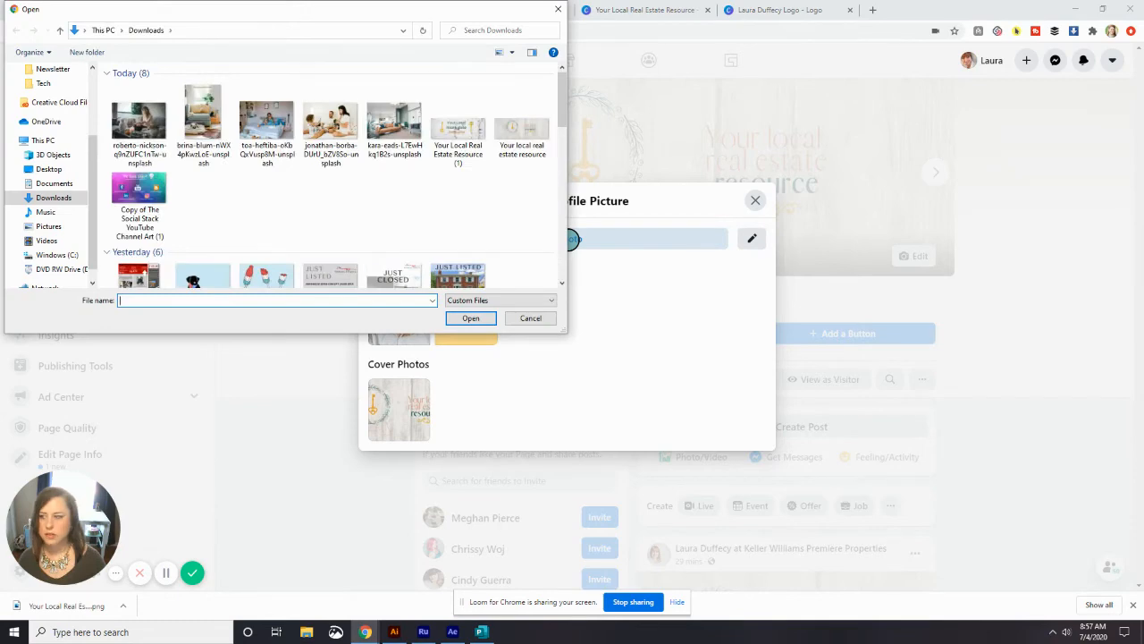
pyautogui.click(48, 169)
pyautogui.scroll(-10, 259, 175)
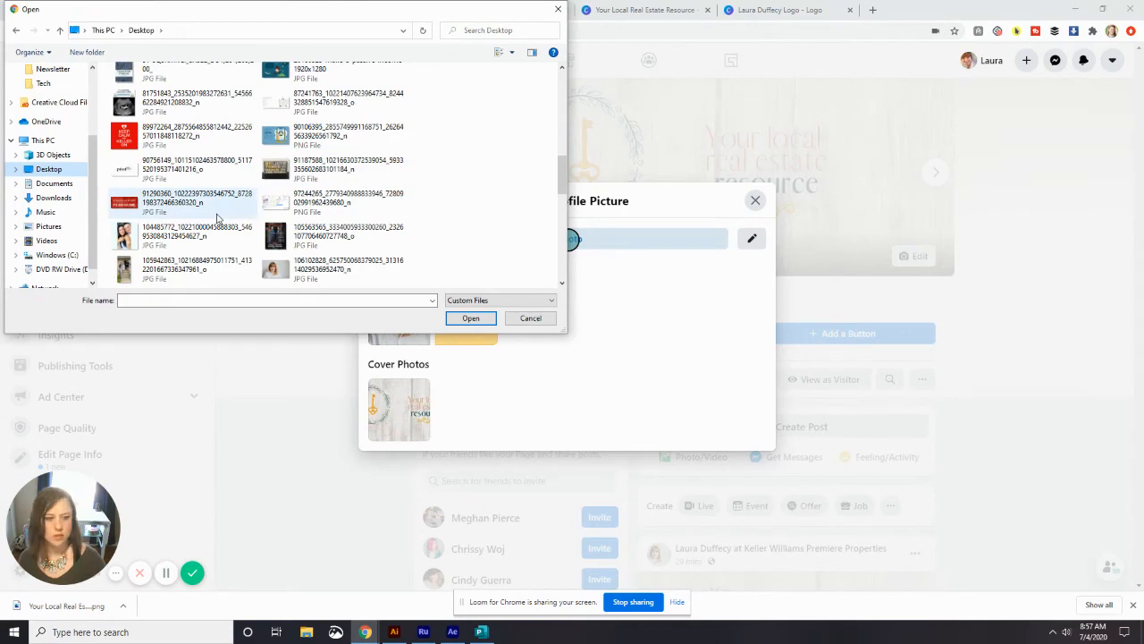
pyautogui.scroll(-1, 296, 208)
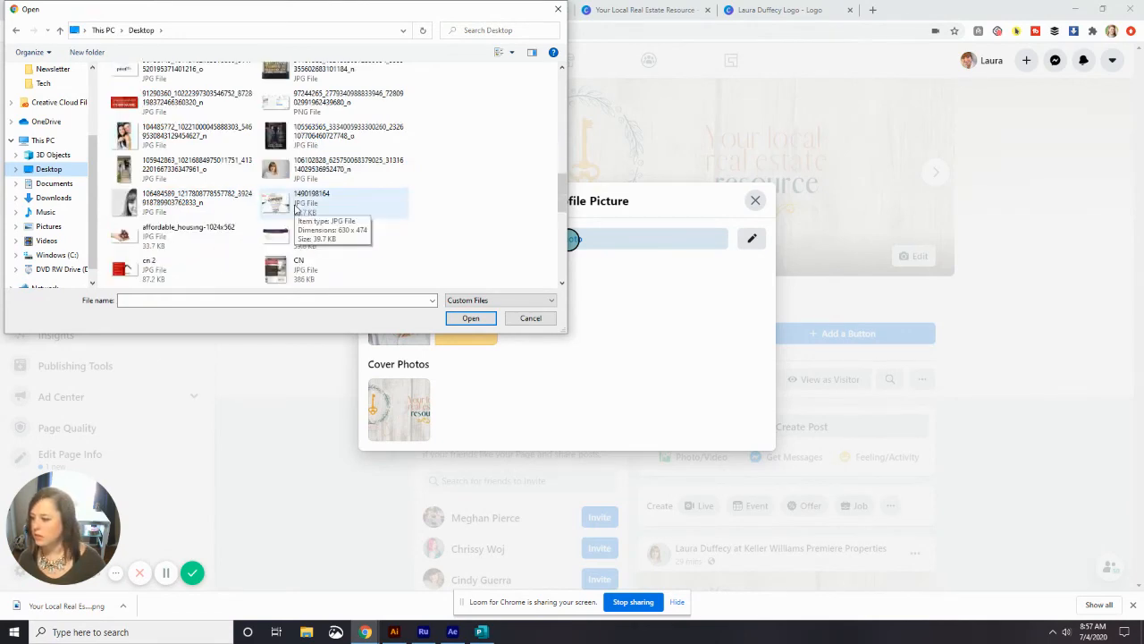
pyautogui.click(192, 201)
pyautogui.click(471, 318)
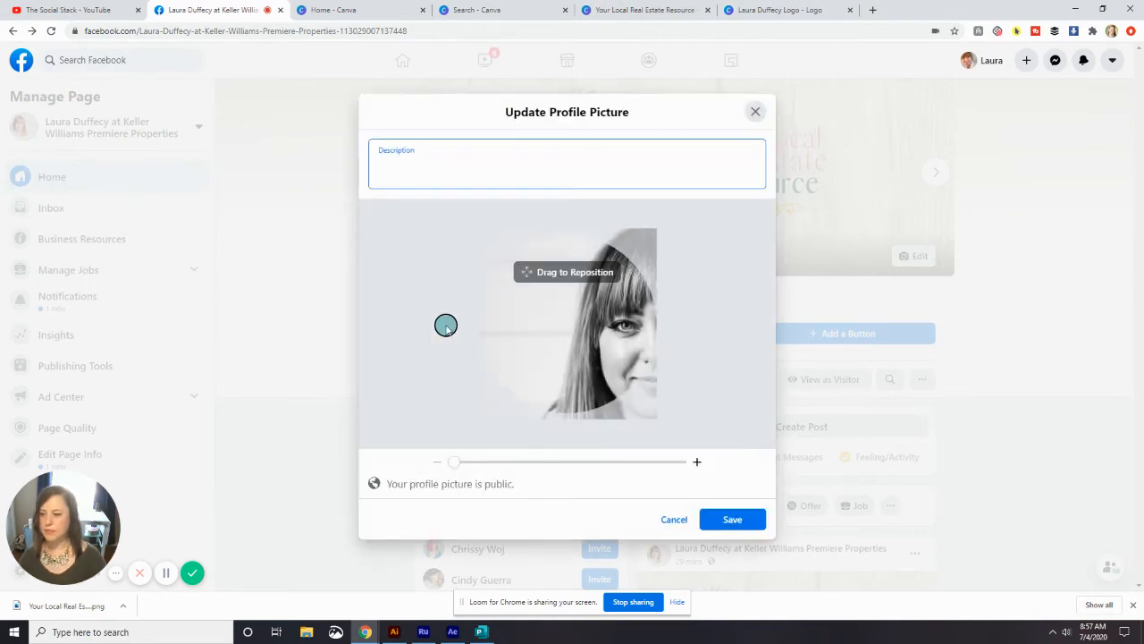
# Try to reposition and zoom out the black-and-white portrait in the crop circle, and save it as the profile picture.
pyautogui.moveTo(535, 356); pyautogui.dragTo(544, 334)
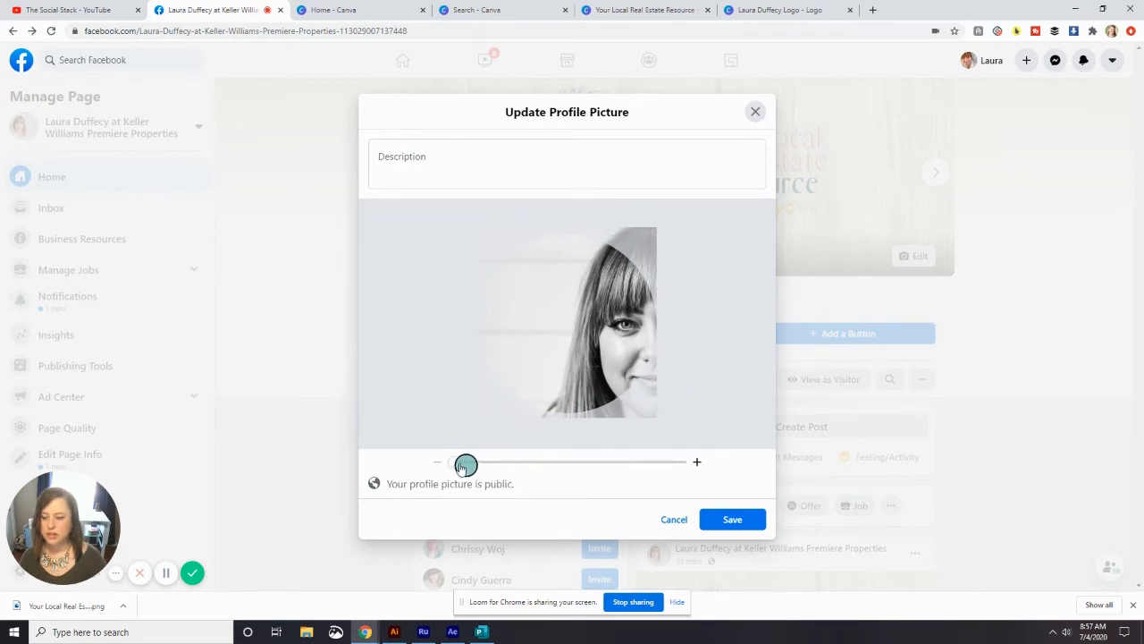
pyautogui.moveTo(454, 462); pyautogui.dragTo(400, 459)
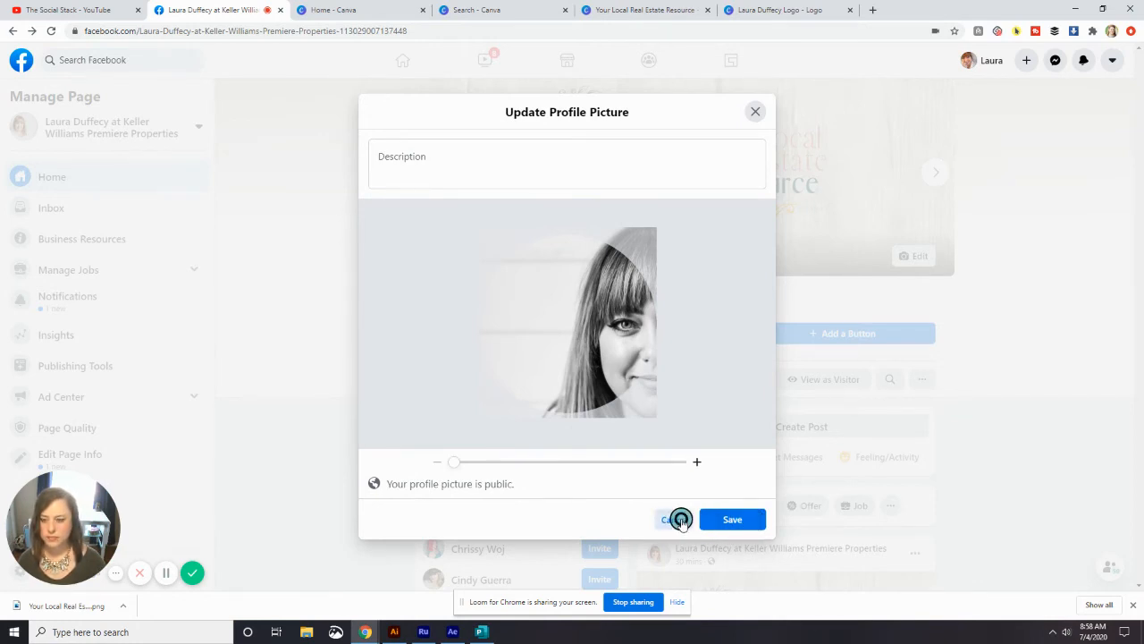
pyautogui.click(741, 520)
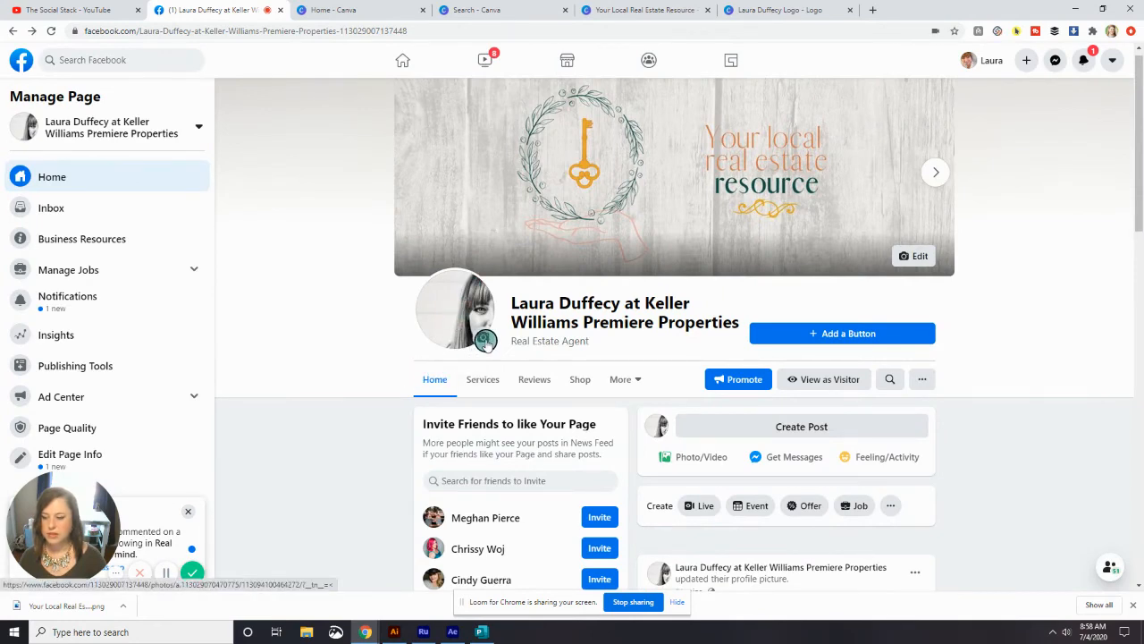
# Edit the profile picture again and select the earlier colour portrait from the page's existing profile pictures.
pyautogui.scroll(-3, 760, 458)
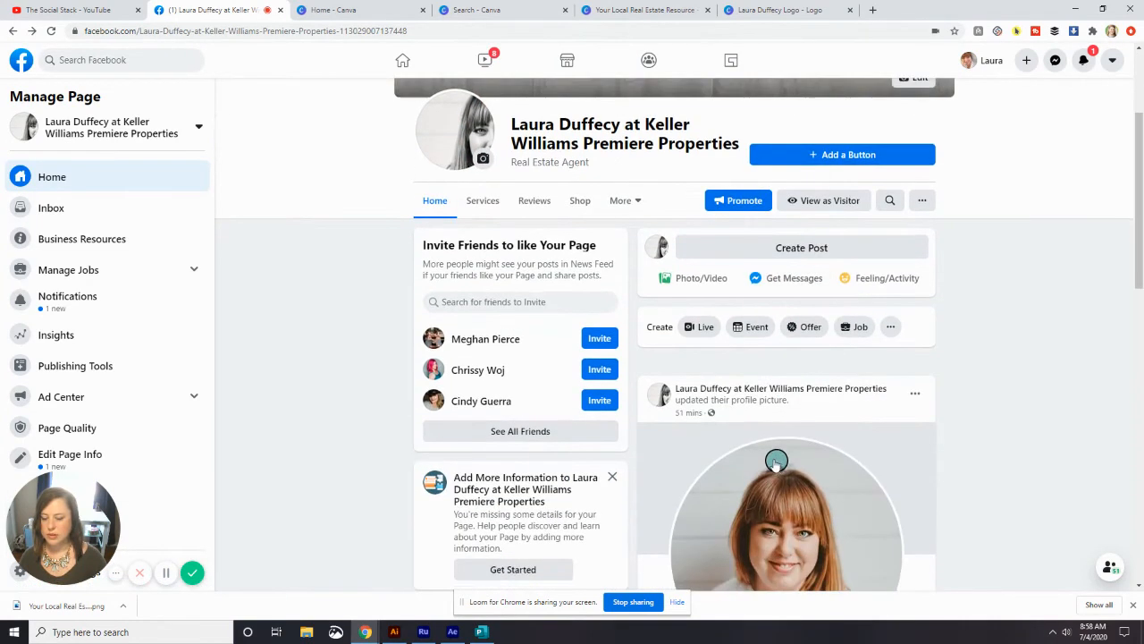
pyautogui.scroll(4, 771, 457)
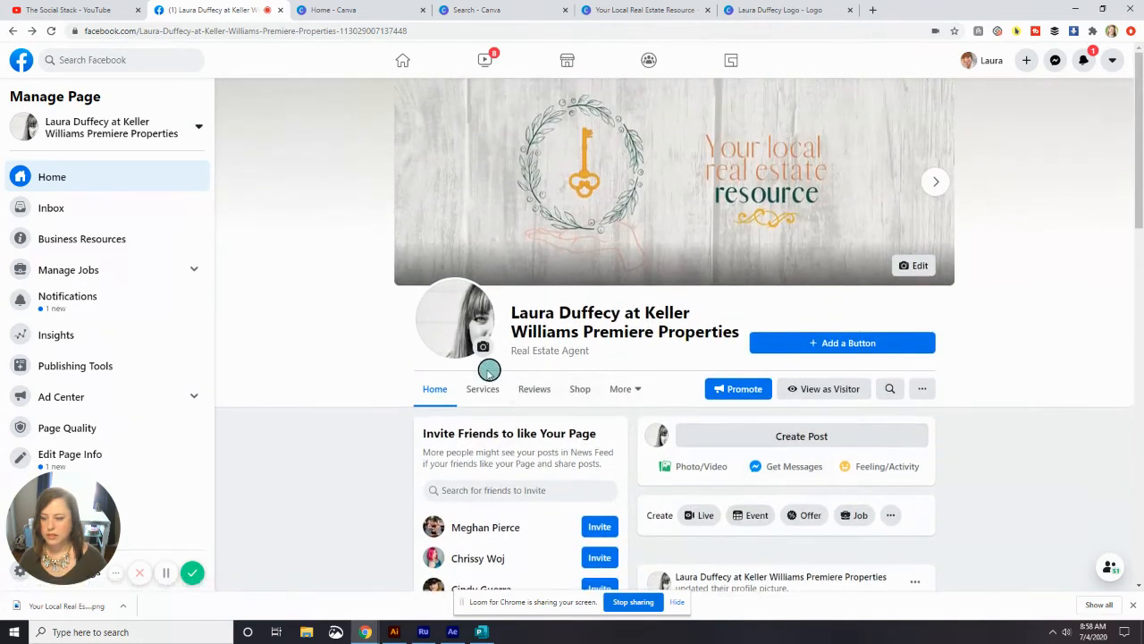
pyautogui.click(481, 343)
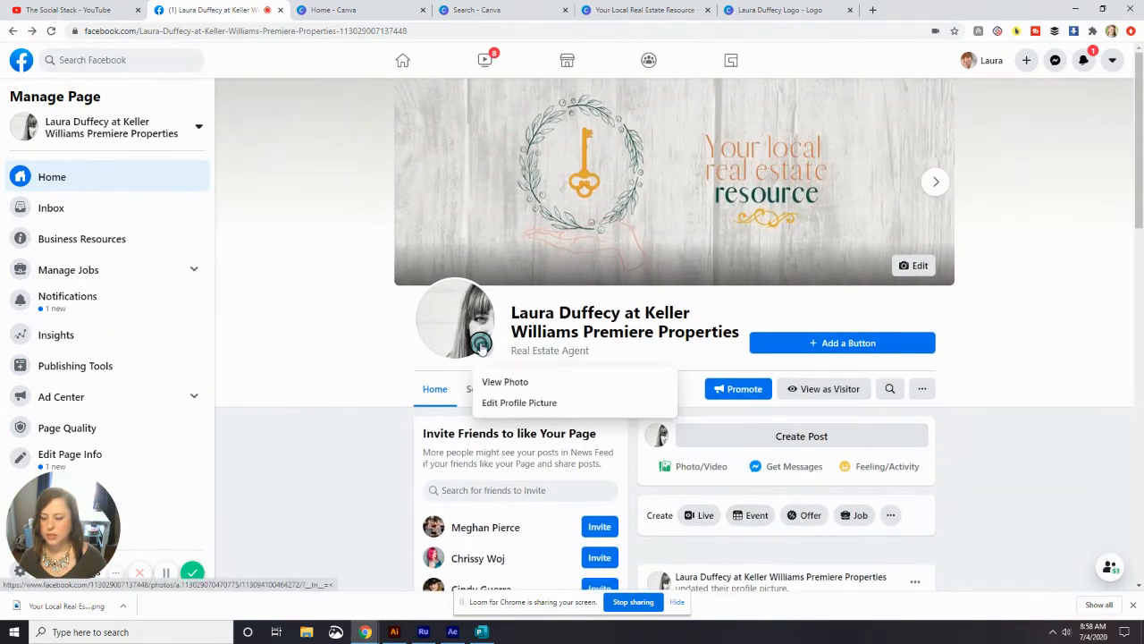
pyautogui.click(506, 403)
pyautogui.click(467, 311)
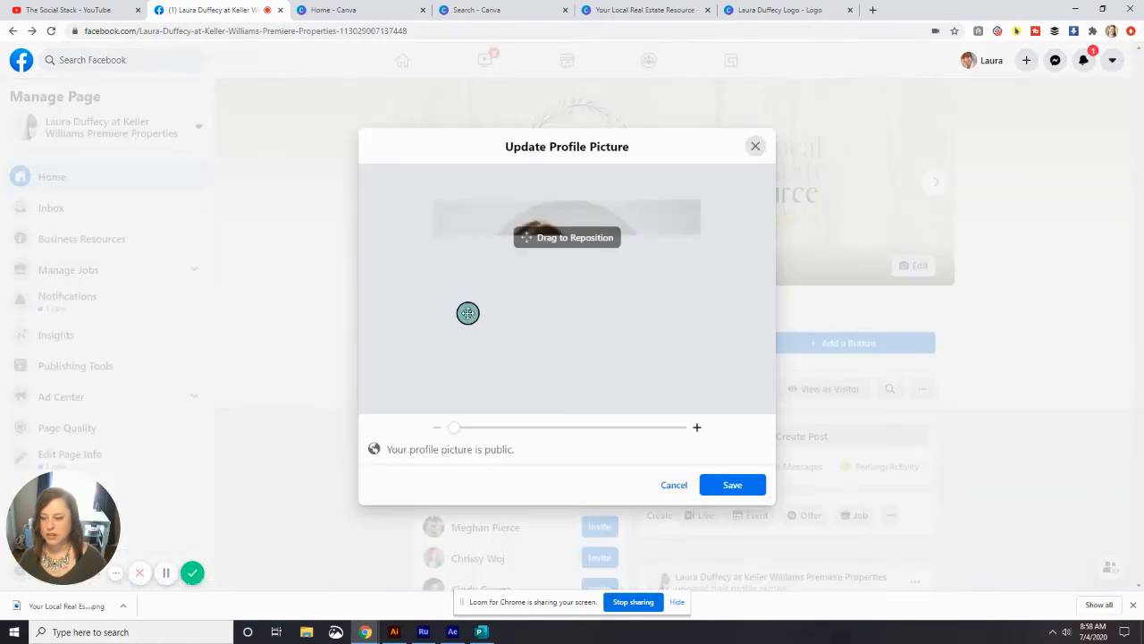
# Zoom the colour portrait in slightly, shift it so the face sits just left of centre in the circle, and save the profile picture.
pyautogui.moveTo(575, 315); pyautogui.dragTo(620, 317)
pyautogui.moveTo(454, 427)
pyautogui.mouseDown()
pyautogui.moveTo(506, 427)
pyautogui.moveTo(455, 426)
pyautogui.moveTo(475, 429)
pyautogui.mouseUp()
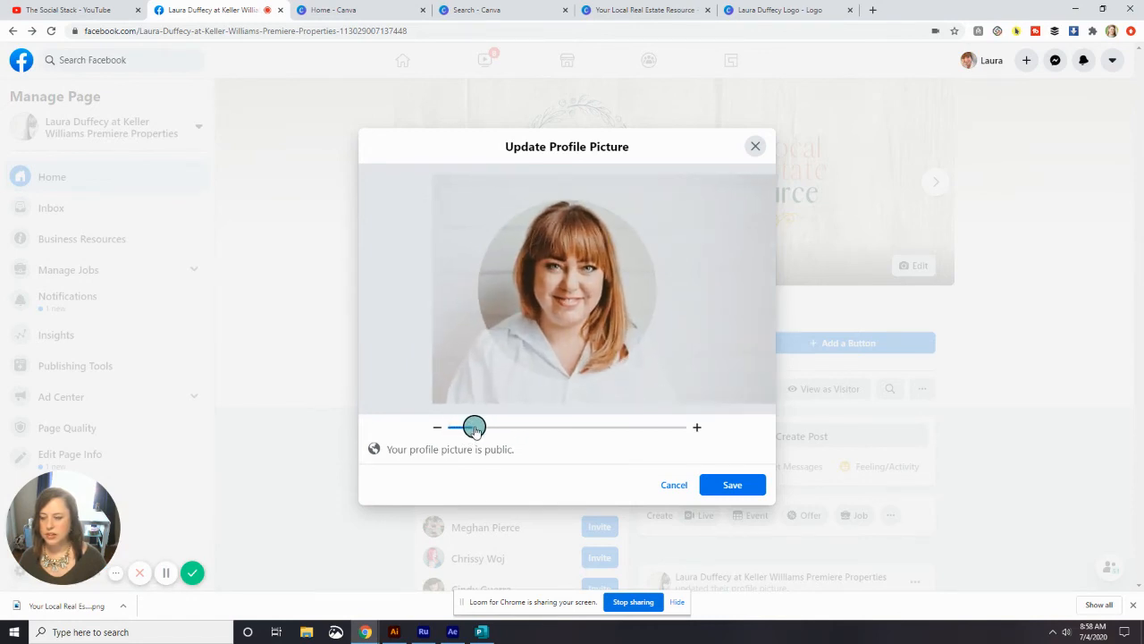
pyautogui.moveTo(567, 274); pyautogui.dragTo(567, 286)
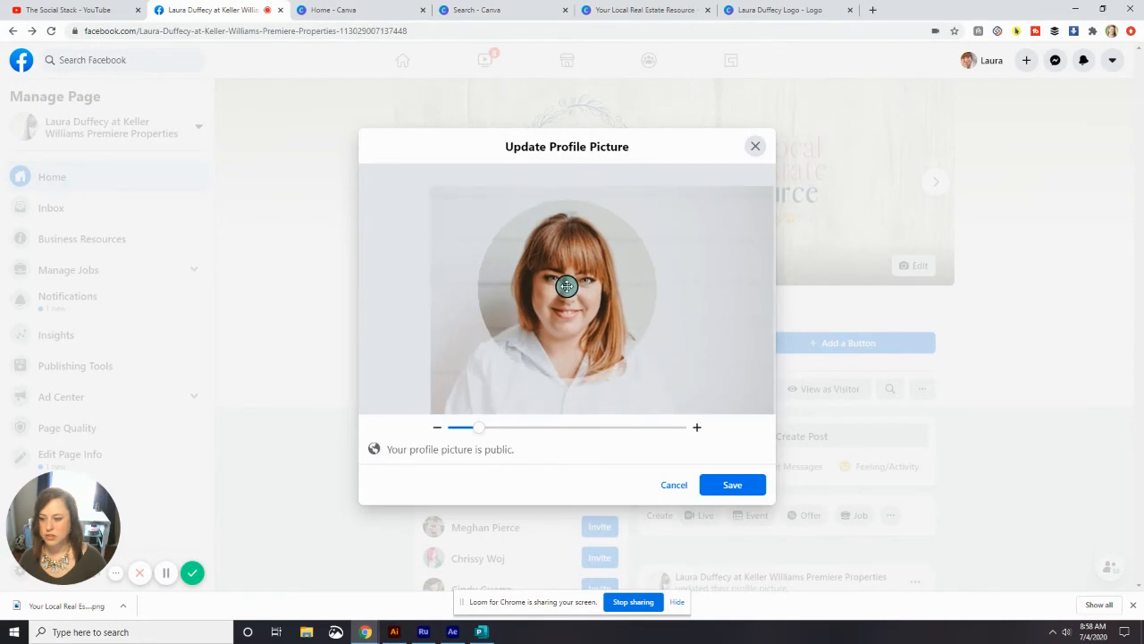
pyautogui.moveTo(478, 427); pyautogui.dragTo(748, 428)
pyautogui.moveTo(658, 363); pyautogui.dragTo(684, 329)
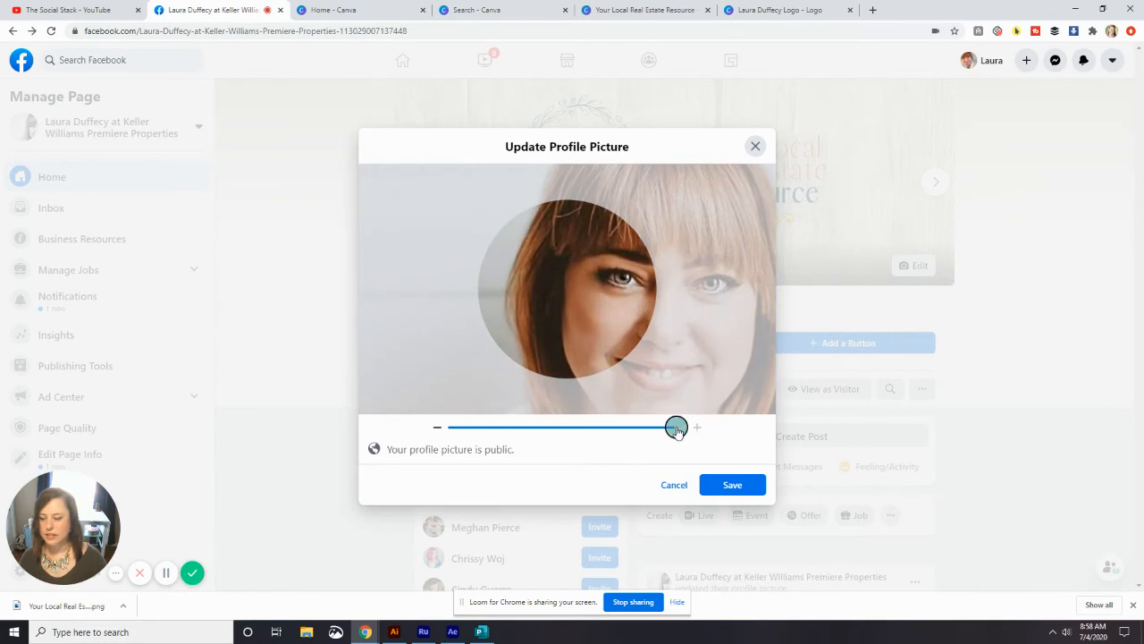
pyautogui.moveTo(676, 427); pyautogui.dragTo(469, 421)
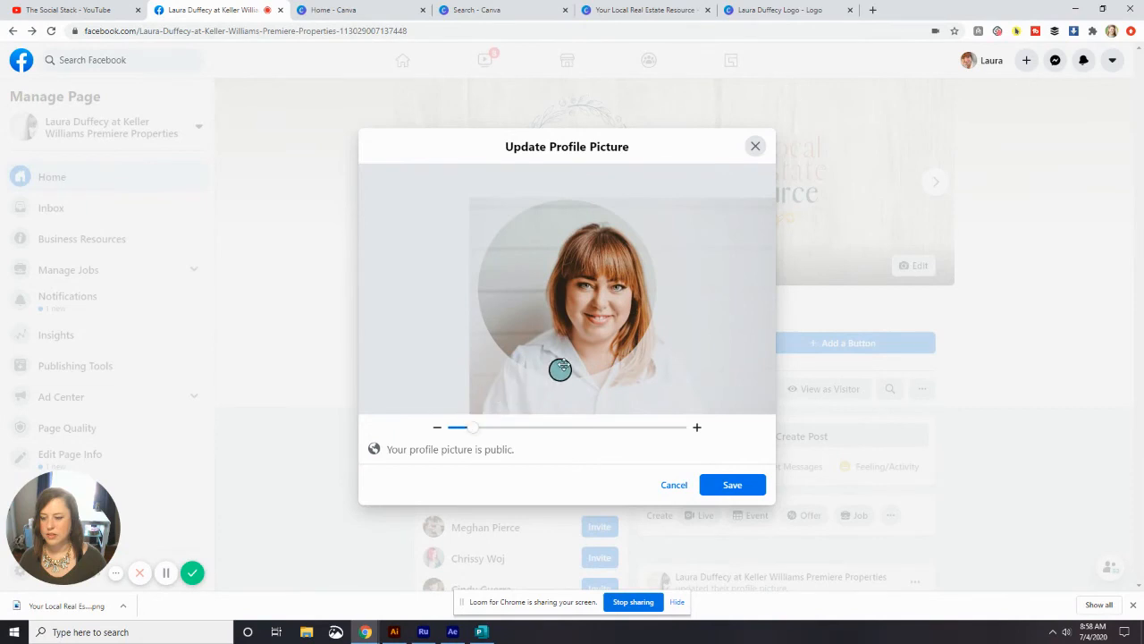
pyautogui.moveTo(593, 335); pyautogui.dragTo(536, 323)
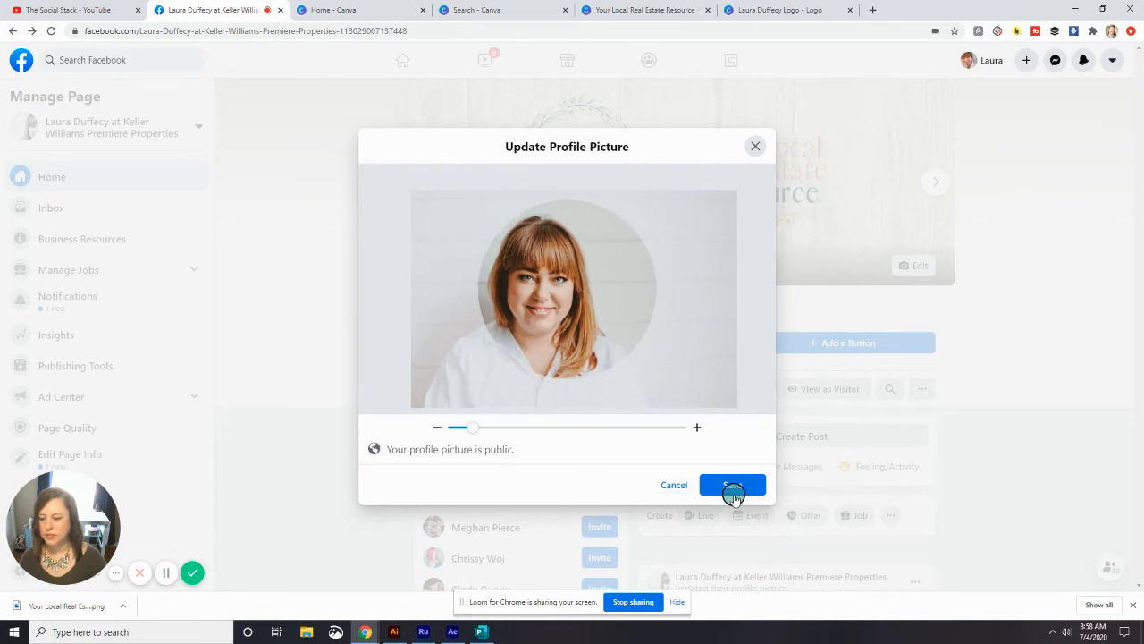
pyautogui.click(735, 483)
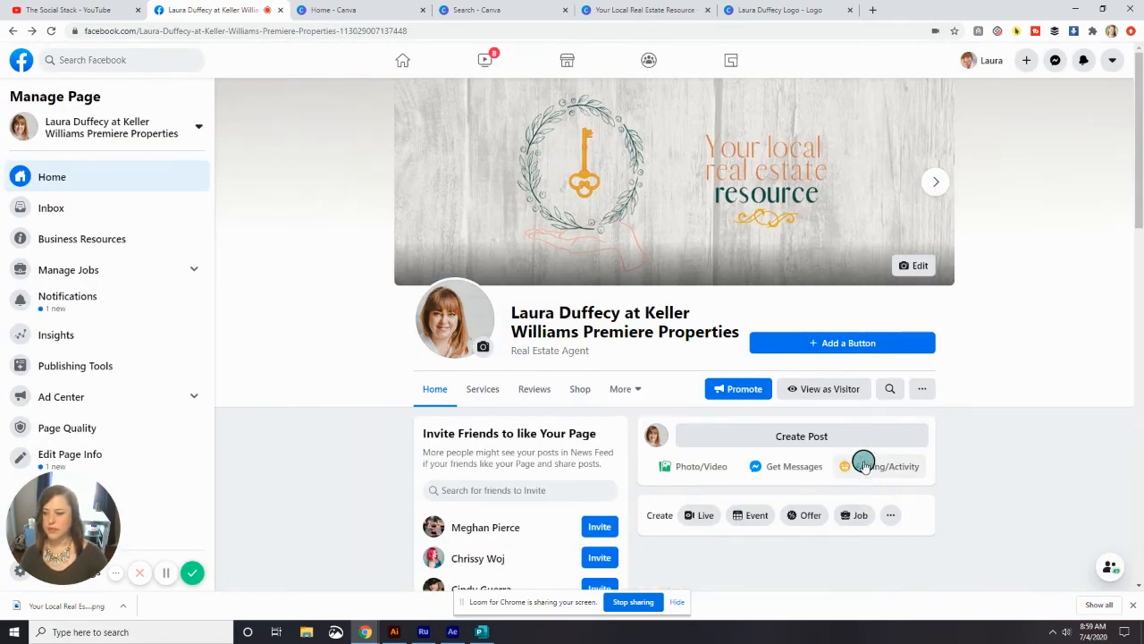
pyautogui.scroll(-2, 530, 422)
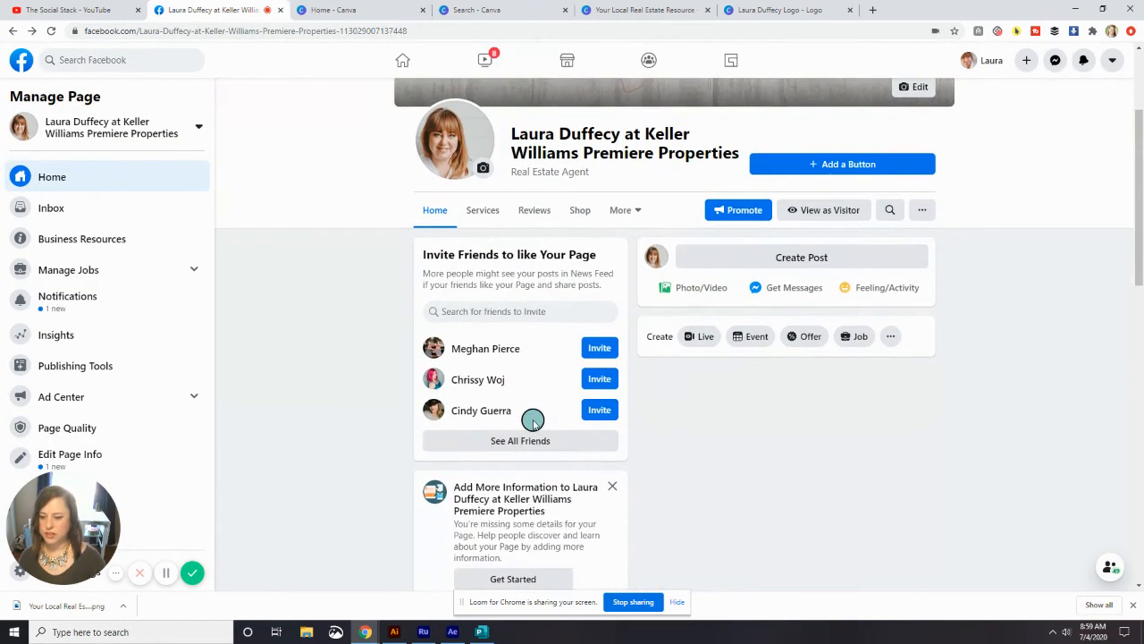
pyautogui.scroll(2, 590, 420)
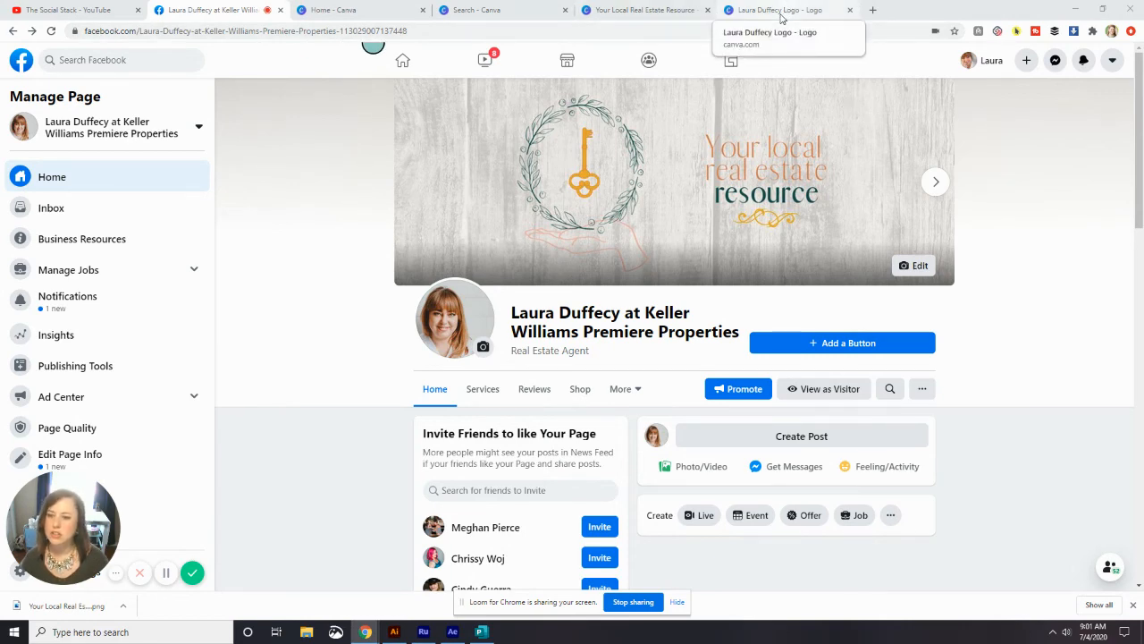
# Open the Facebook home page in a new browser tab through a Google search for "face".
pyautogui.click(873, 10)
pyautogui.write('facev')
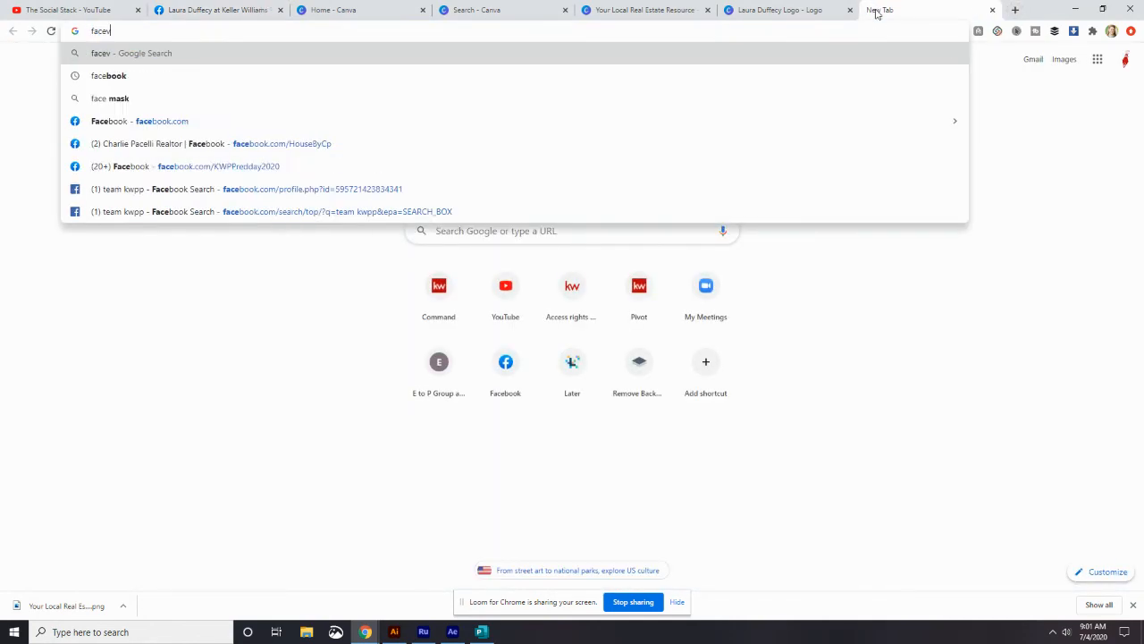
pyautogui.press('BackSpace')
pyautogui.press('Return')
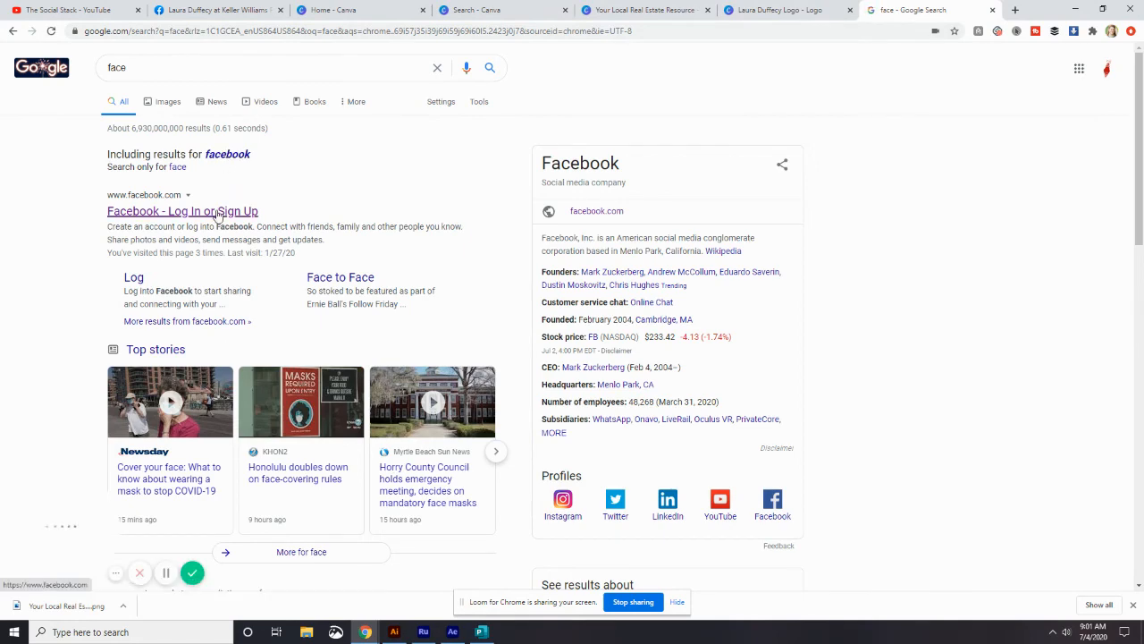
pyautogui.click(182, 211)
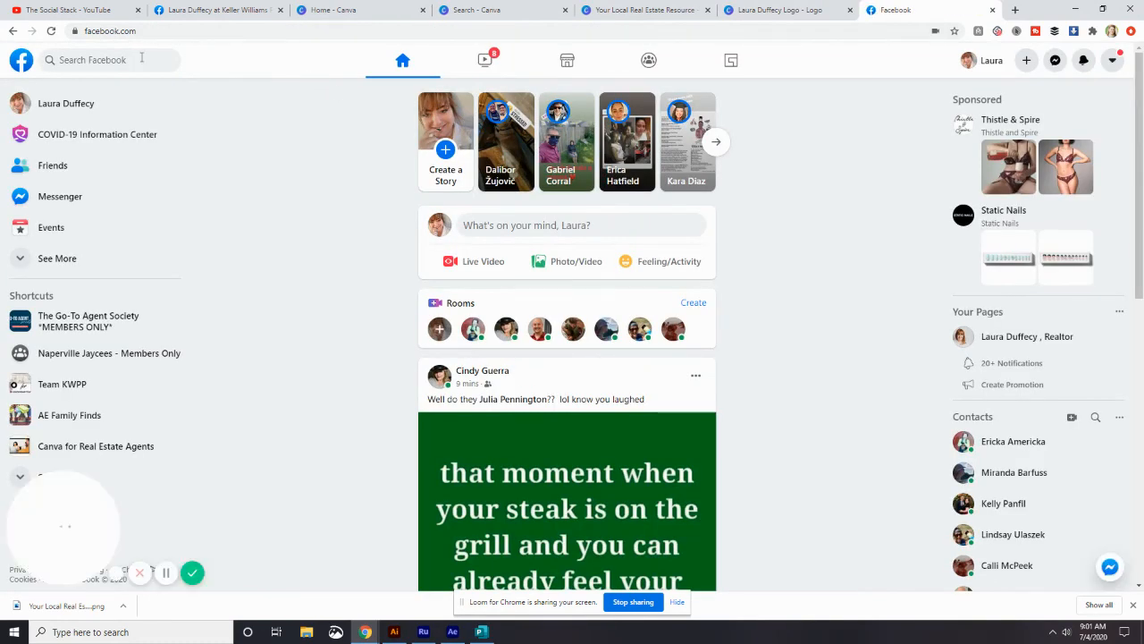
# Search Facebook for "the social stack", open The Social Stack page and look through it.
pyautogui.click(143, 59)
pyautogui.write('the social stac')
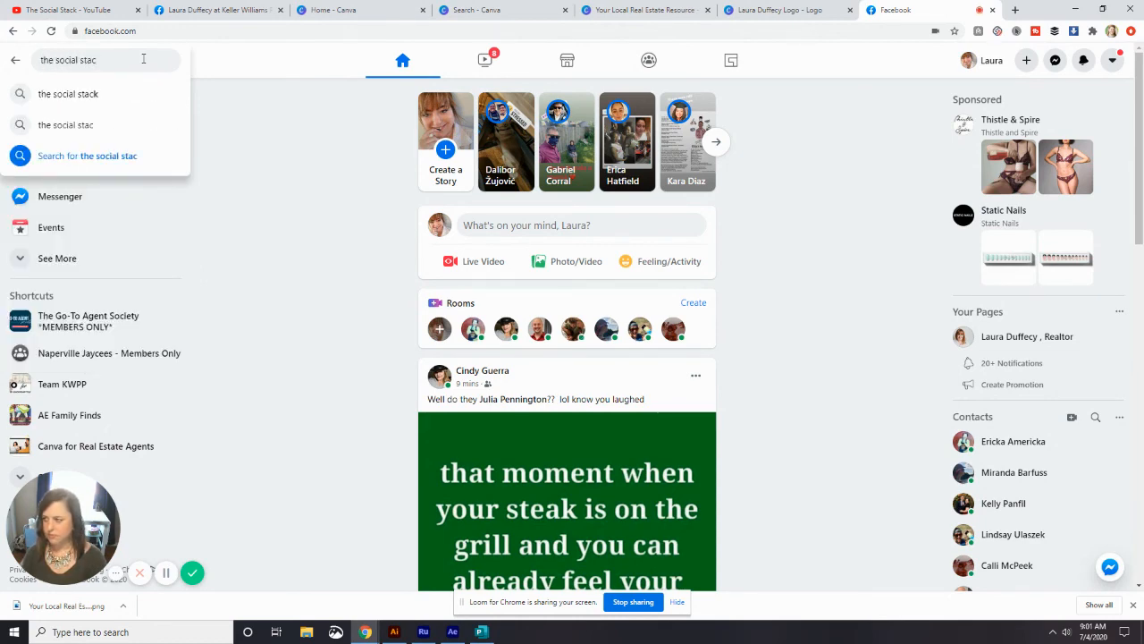
pyautogui.write('k')
pyautogui.press('Return')
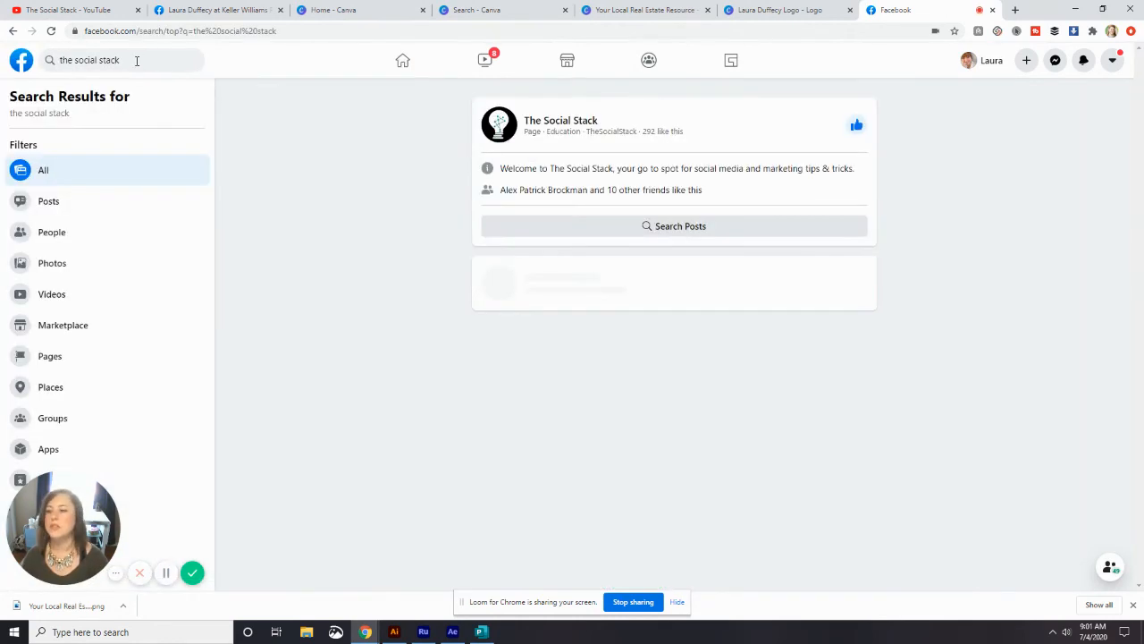
pyautogui.click(569, 122)
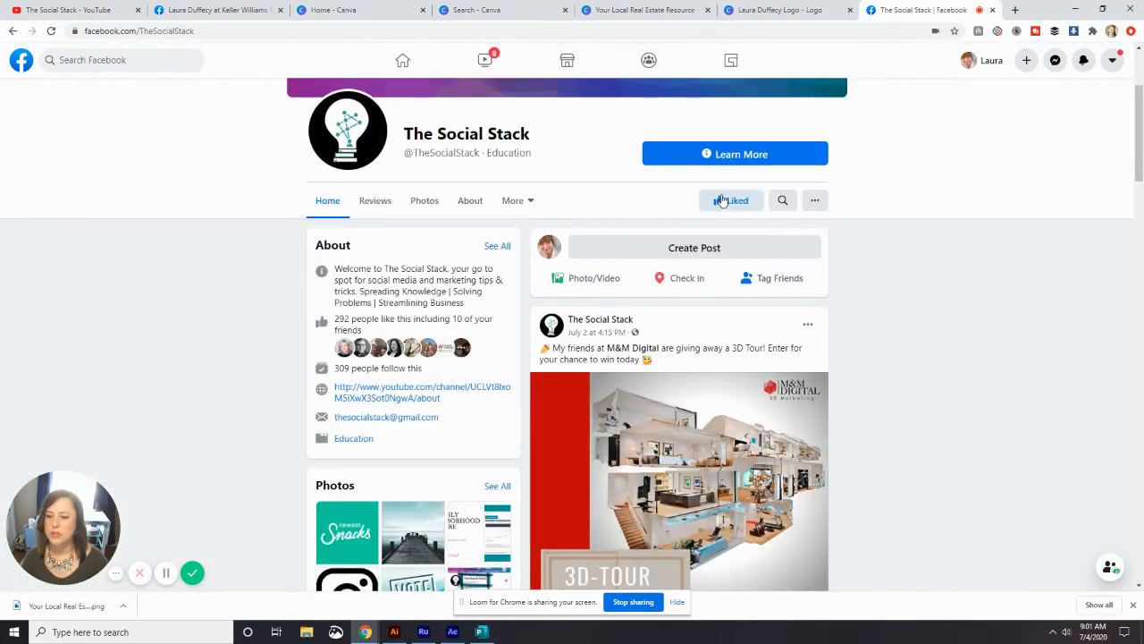
pyautogui.scroll(-3, 659, 318)
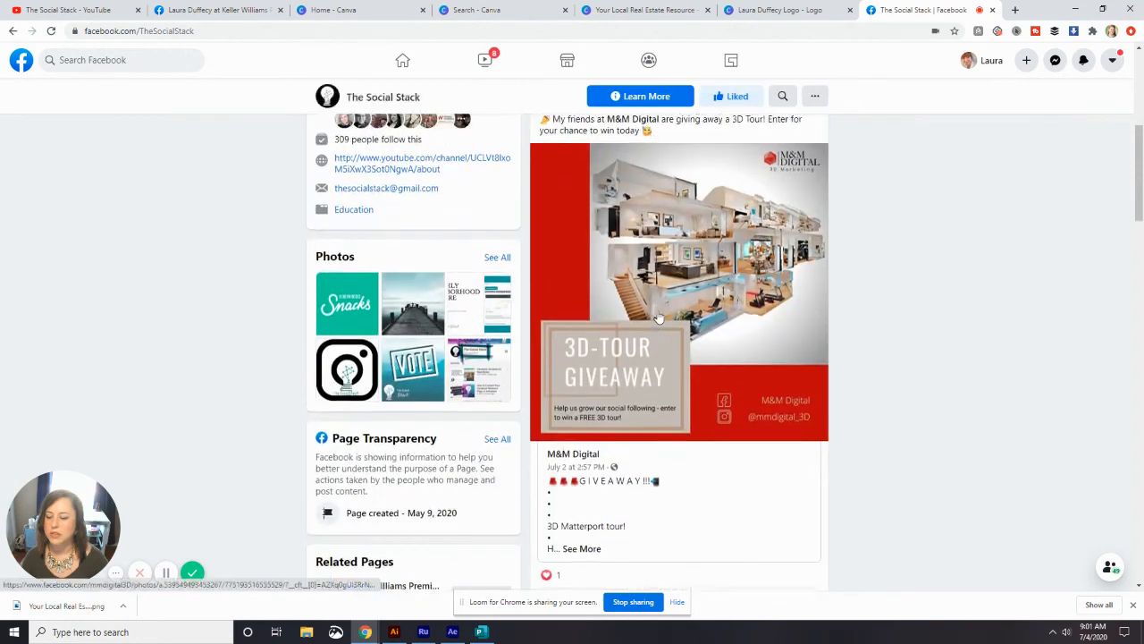
pyautogui.scroll(5, 659, 319)
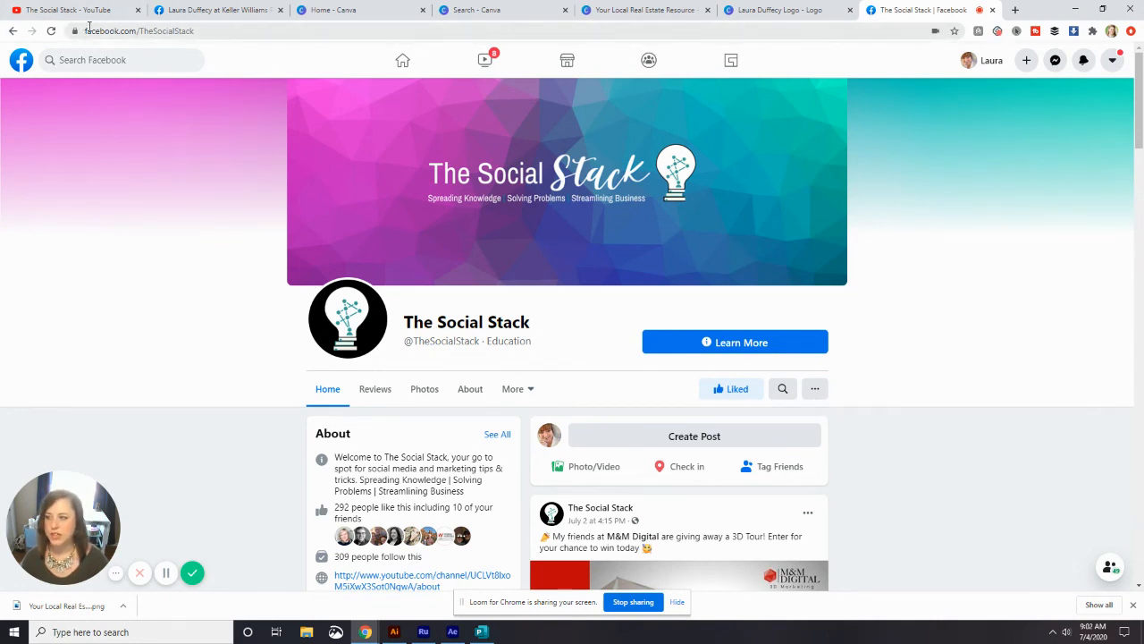
# Glance at the logo design in Canva and return to the real estate page's management view on Facebook.
pyautogui.click(761, 11)
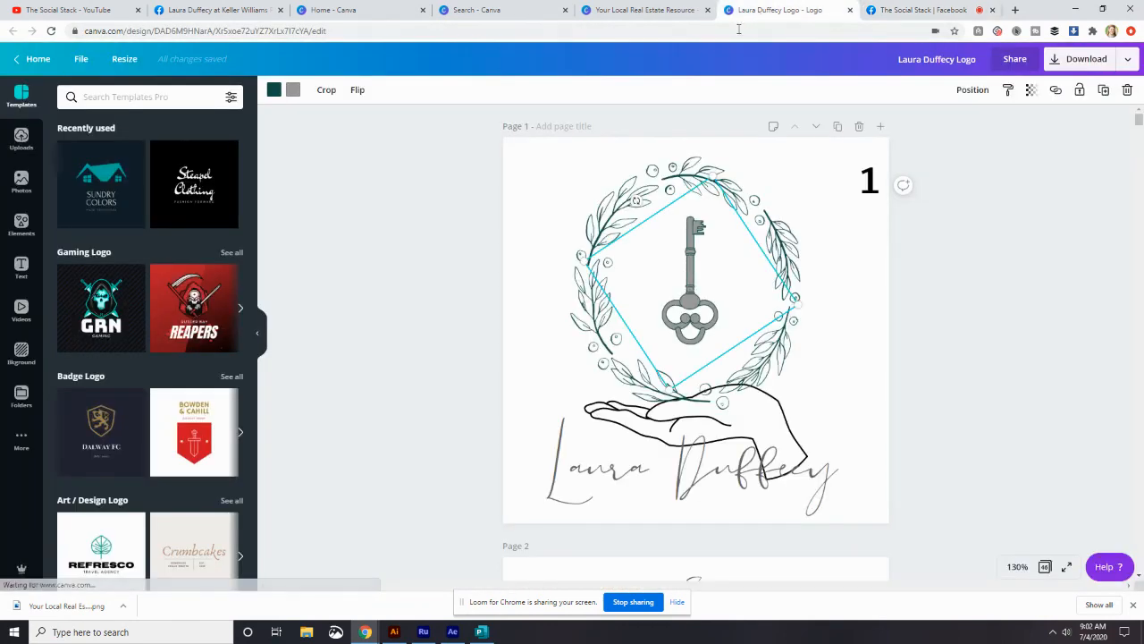
pyautogui.click(266, 11)
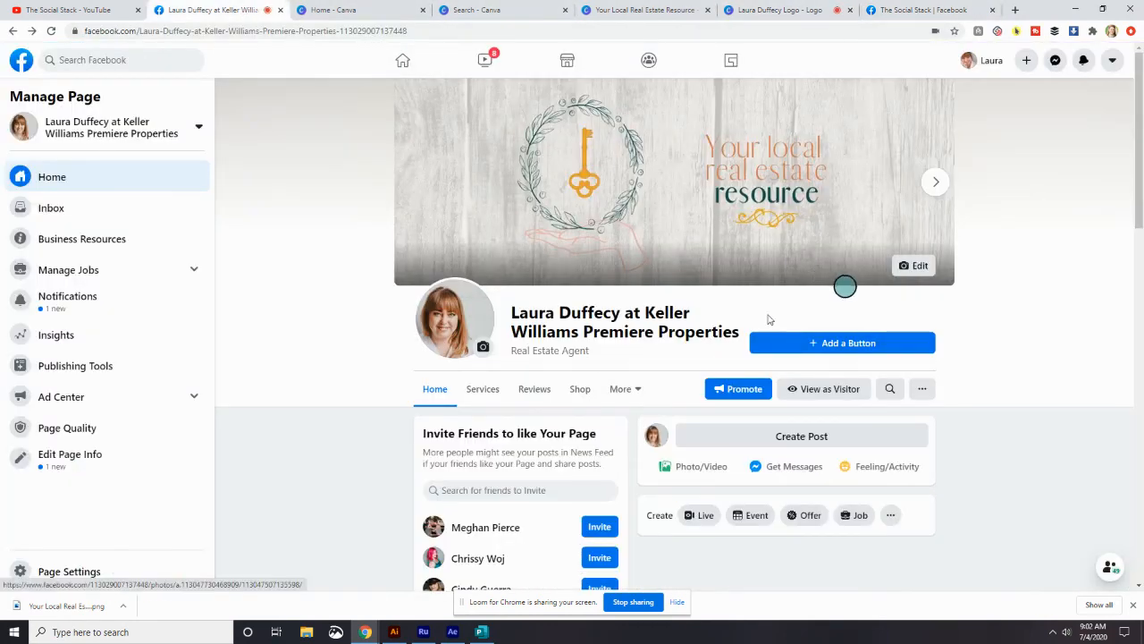